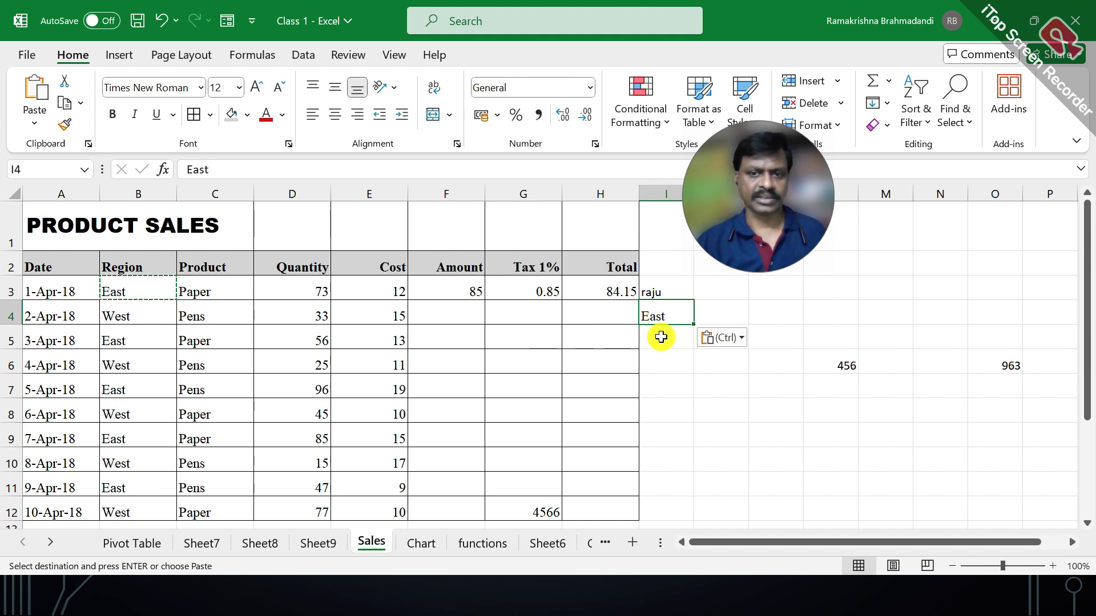
Step: Paste the copied region East into cells I8 and M4, keeping its formatting
click(661, 404)
right_click(666, 411)
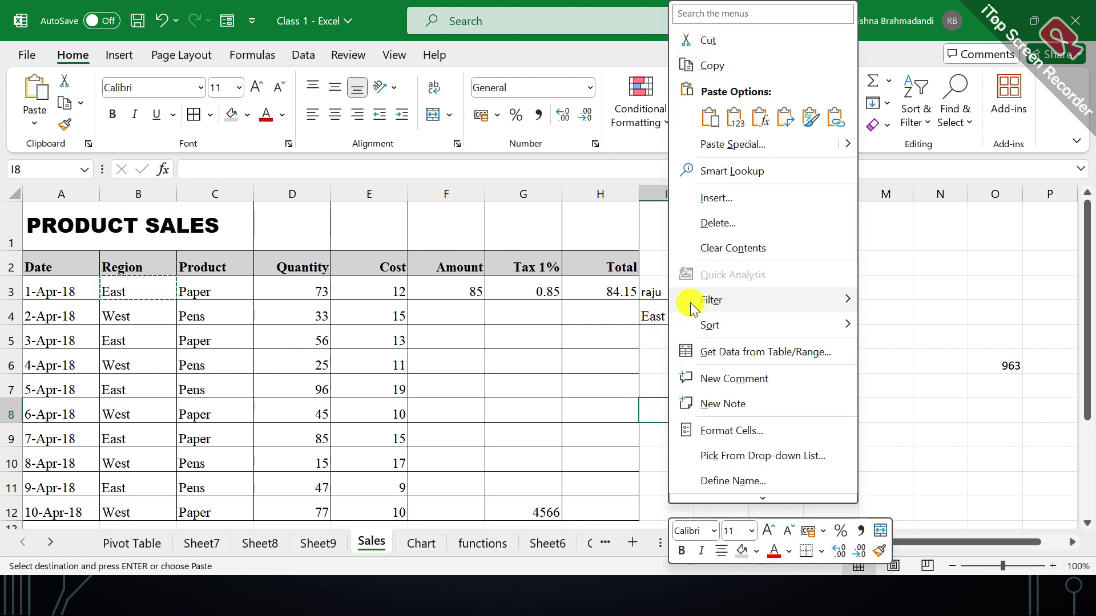
click(710, 117)
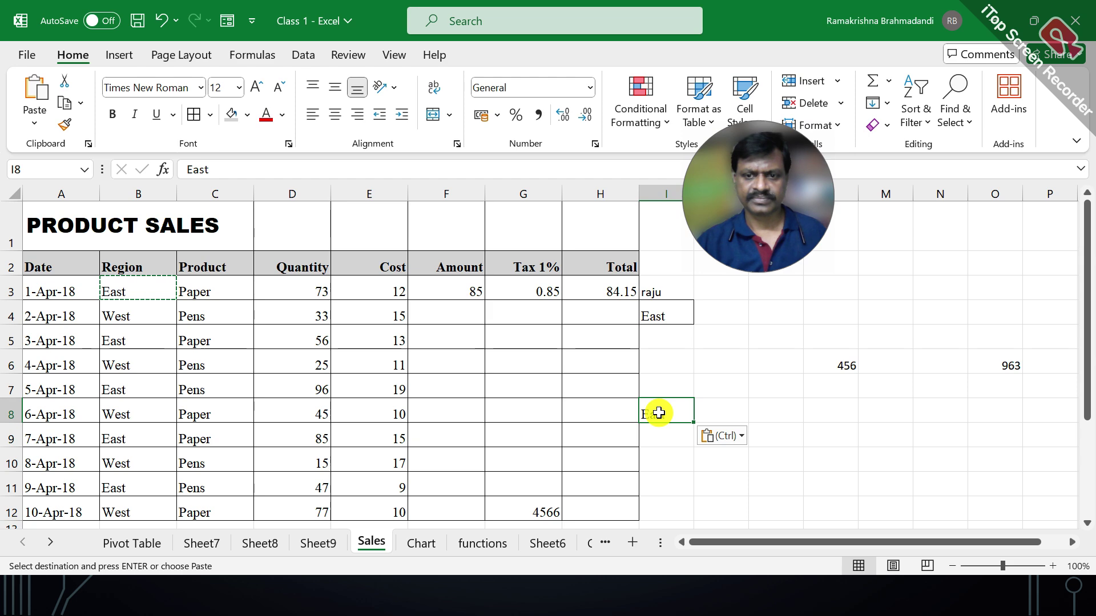
right_click(867, 314)
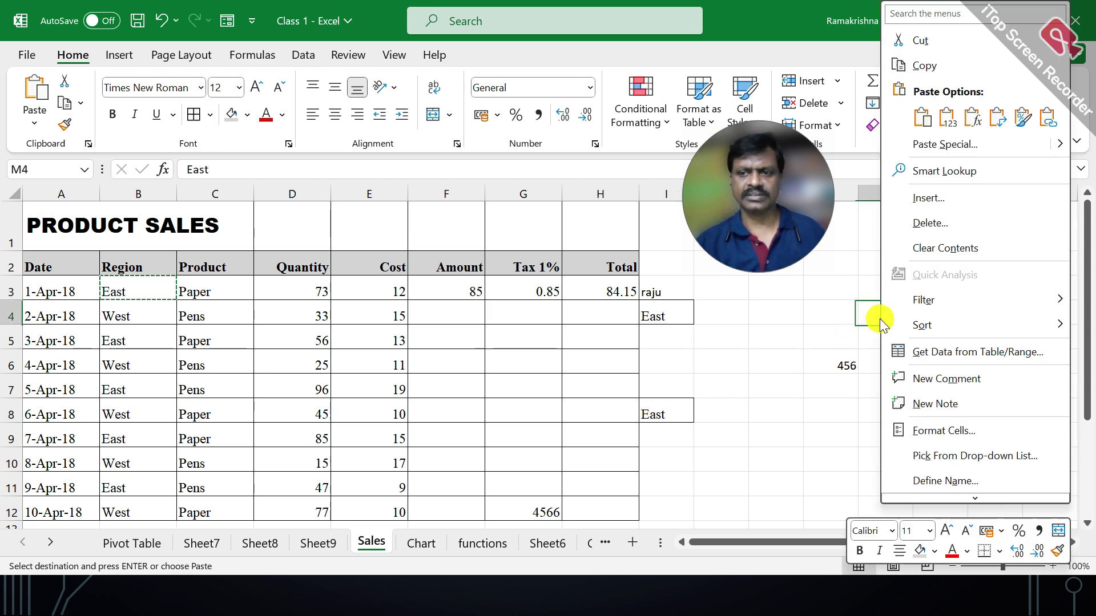
click(916, 120)
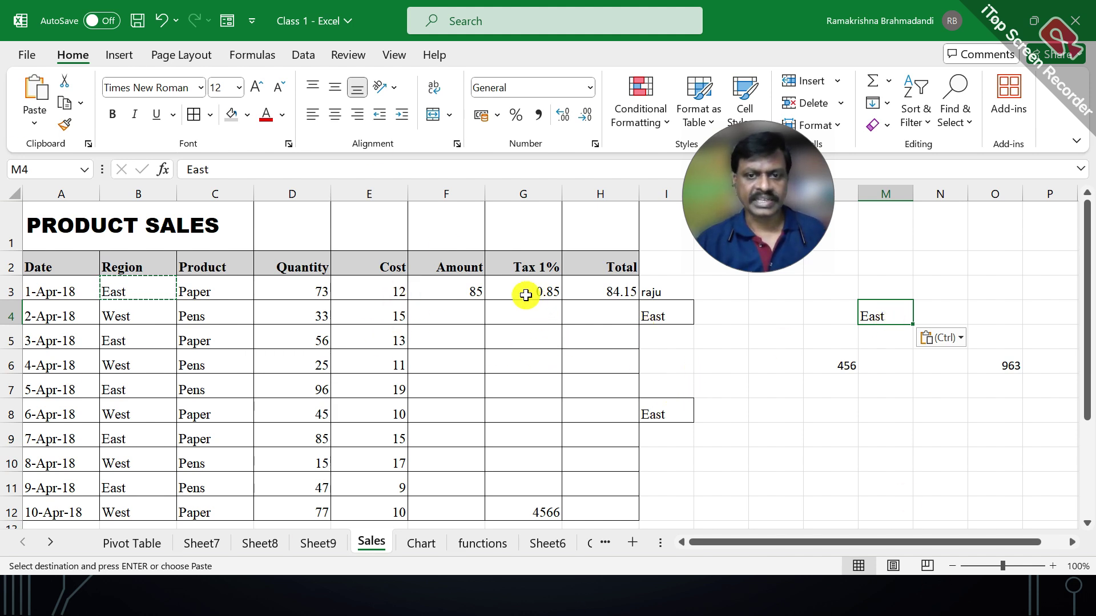
Step: Check the presentation slide listing the copying methods, return to the Sales worksheet and end copy mode
key(alt+Tab)
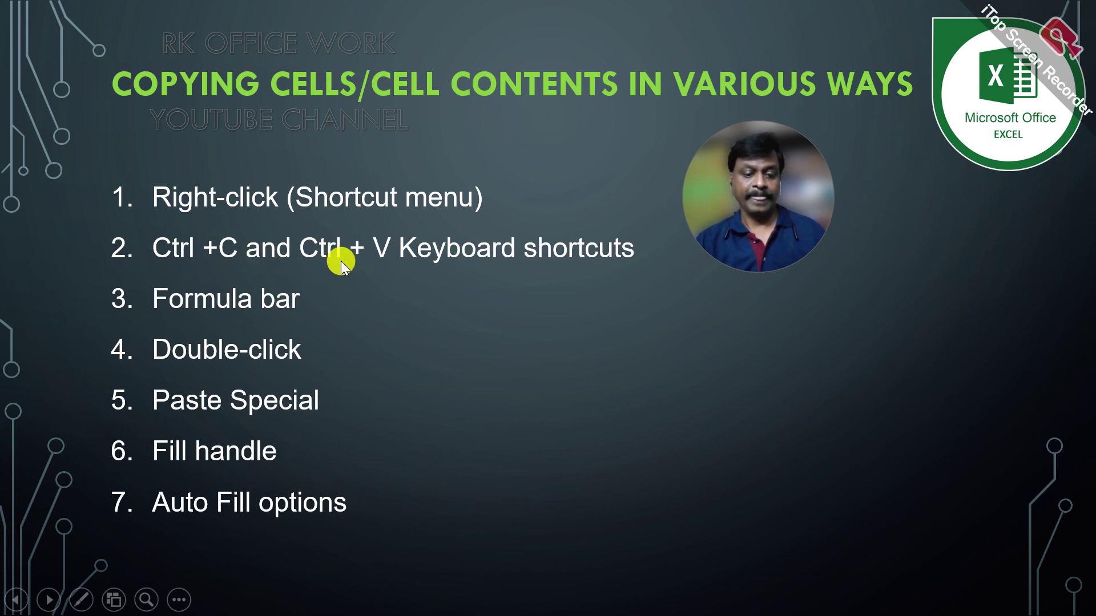
key(alt+Tab)
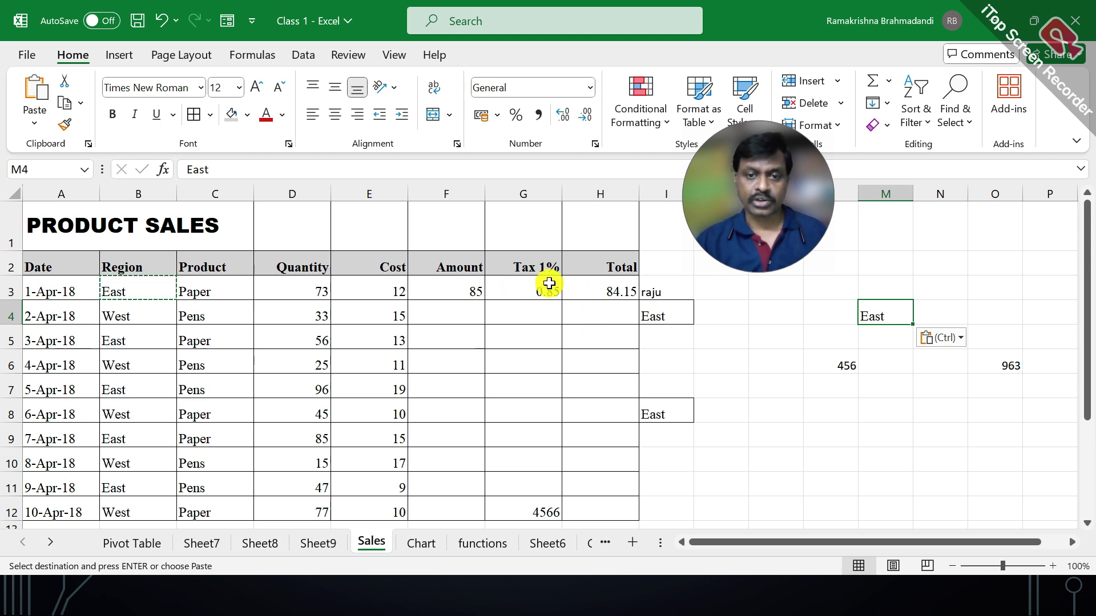
click(594, 287)
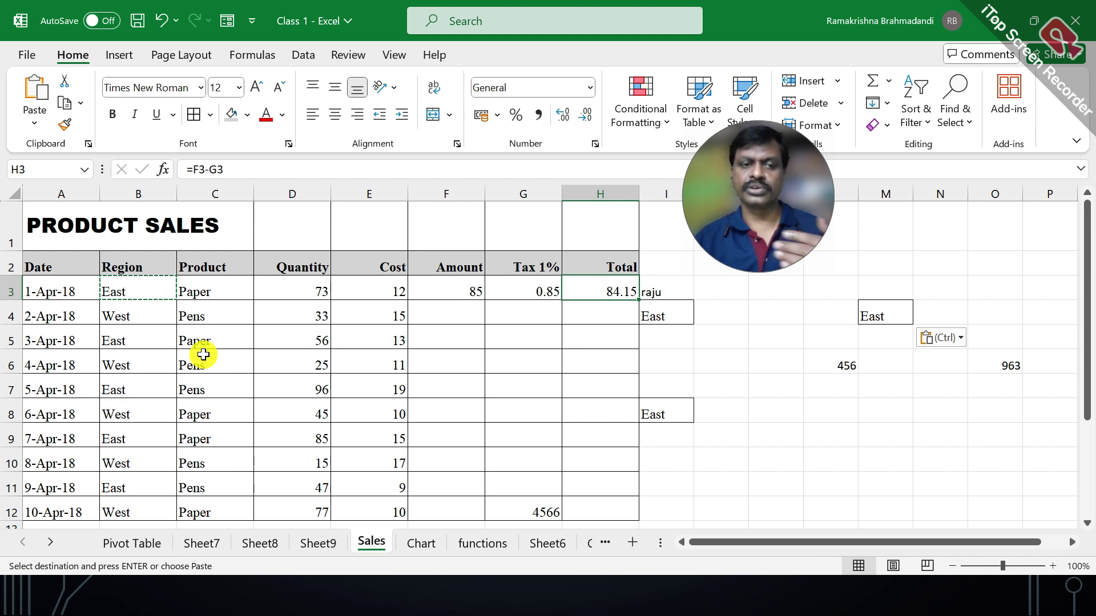
key(Escape)
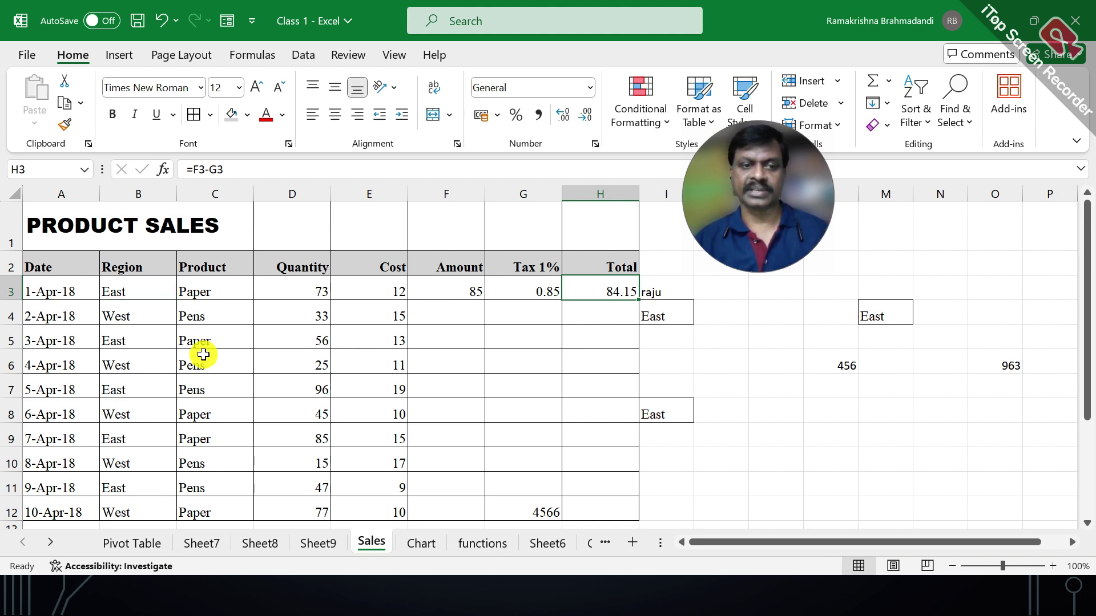
Step: Copy the region East from cell B3 into cells K7, N8 and L10, ending copy mode when done
click(144, 287)
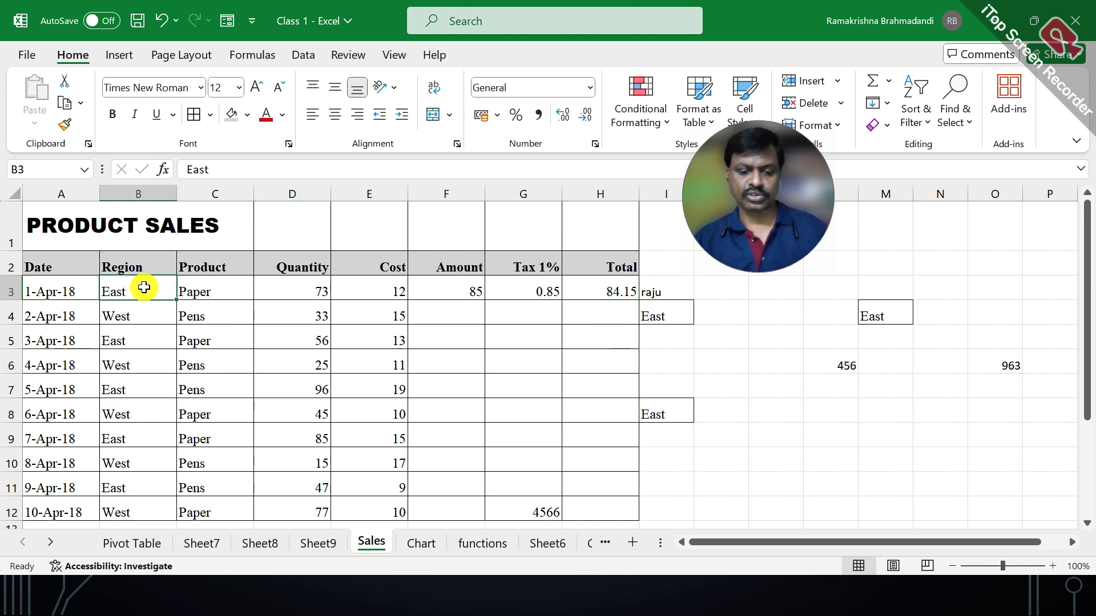
key(ctrl+c)
click(775, 383)
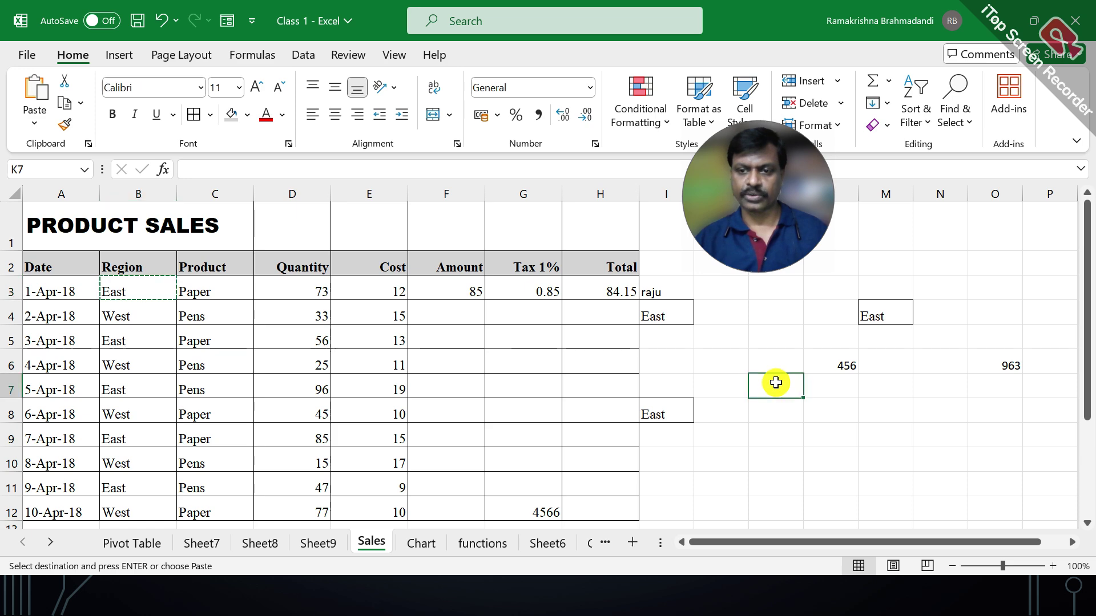
key(ctrl+v)
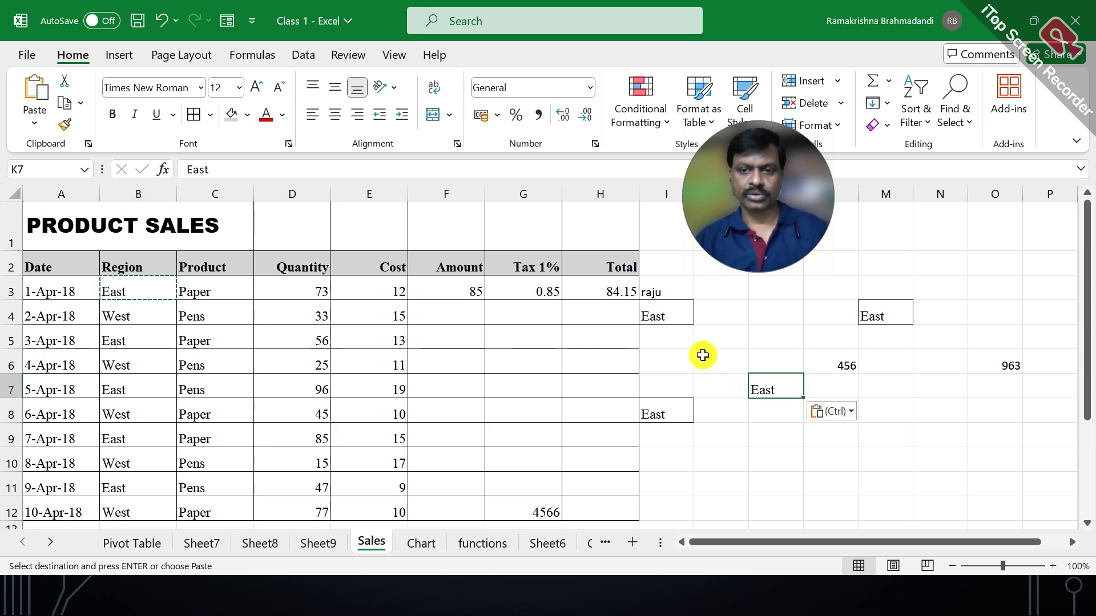
click(942, 402)
key(ctrl+v)
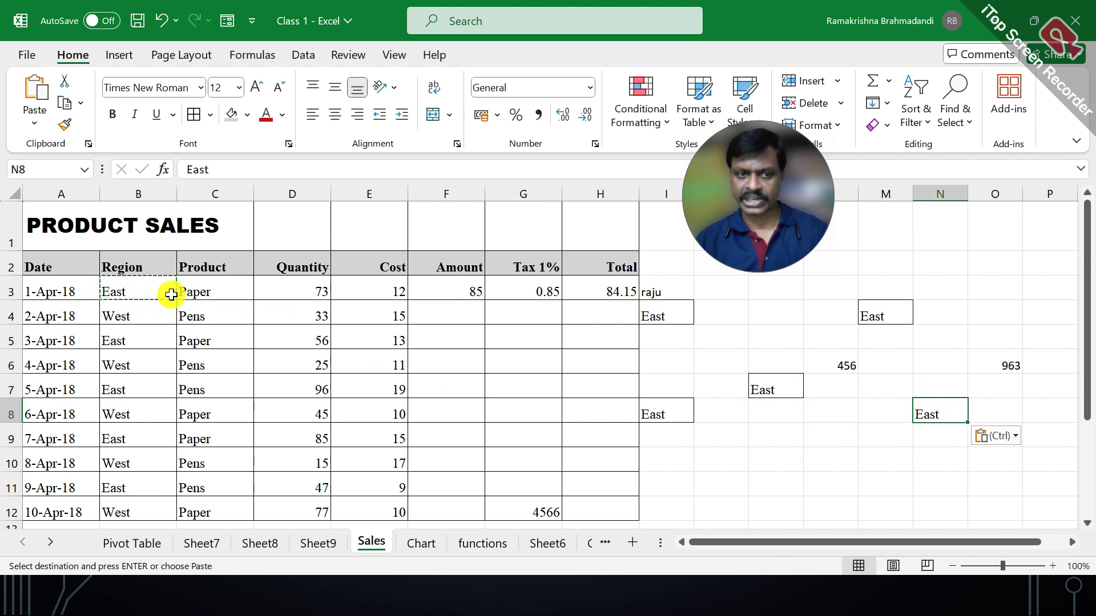
click(847, 457)
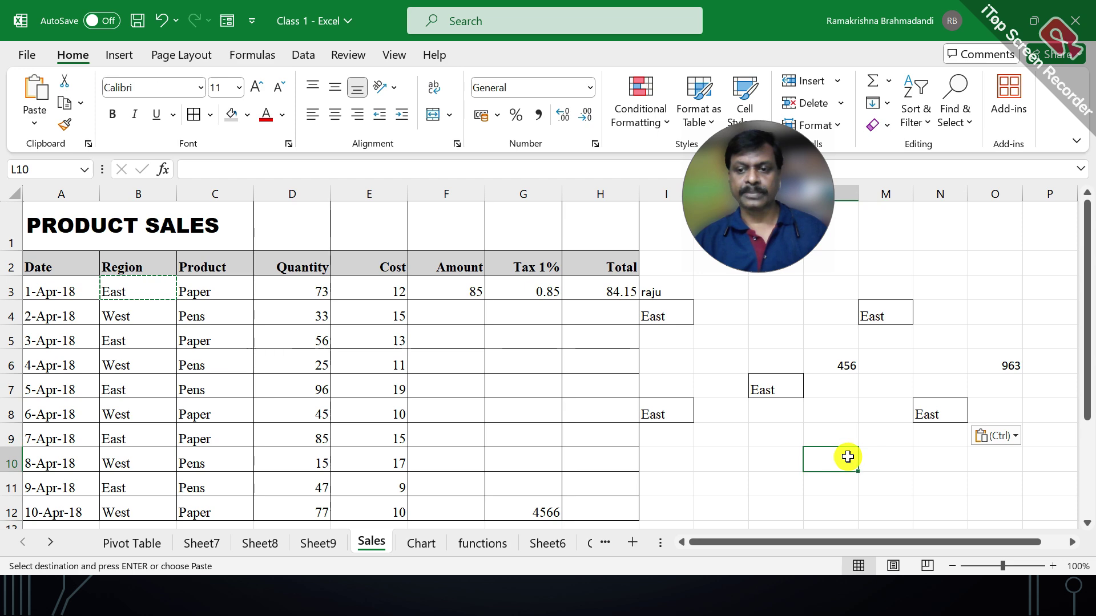
key(ctrl+v)
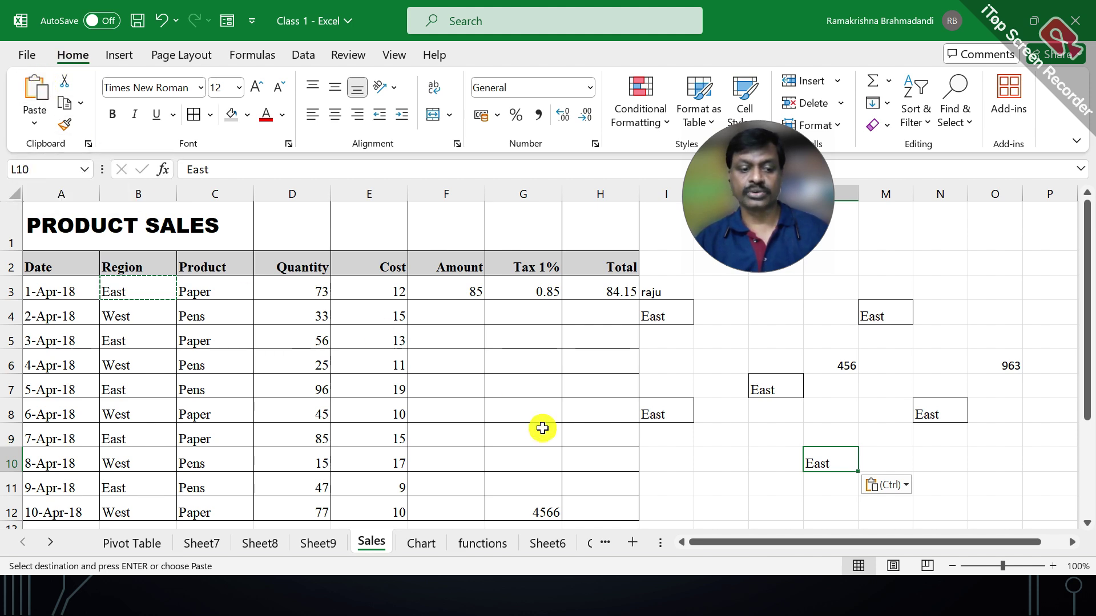
key(Escape)
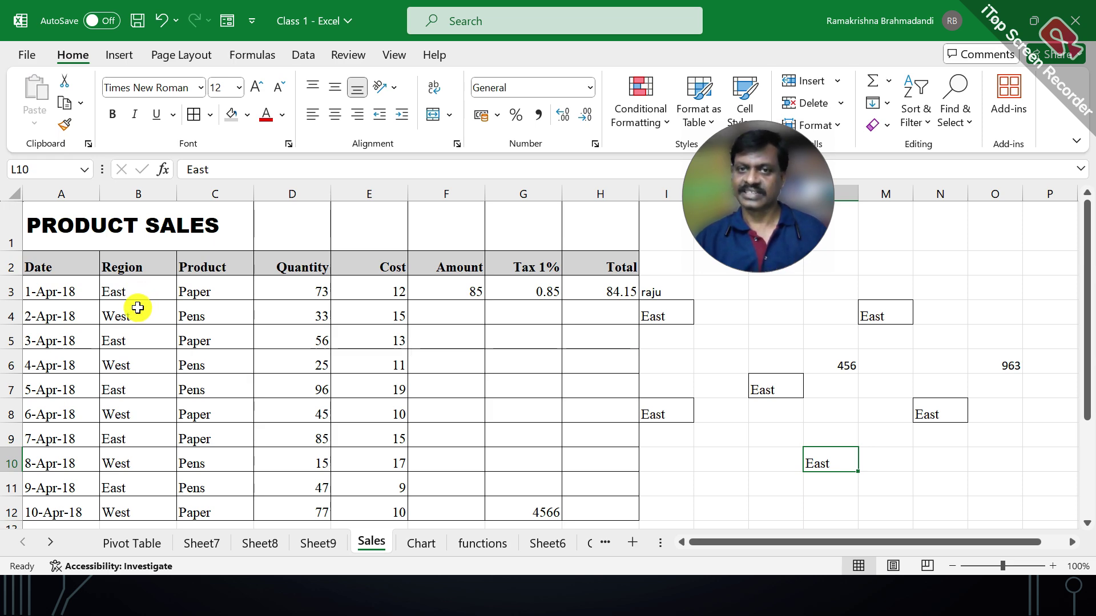
Step: Copy the Total formula from cell H3 into cell H4
click(113, 287)
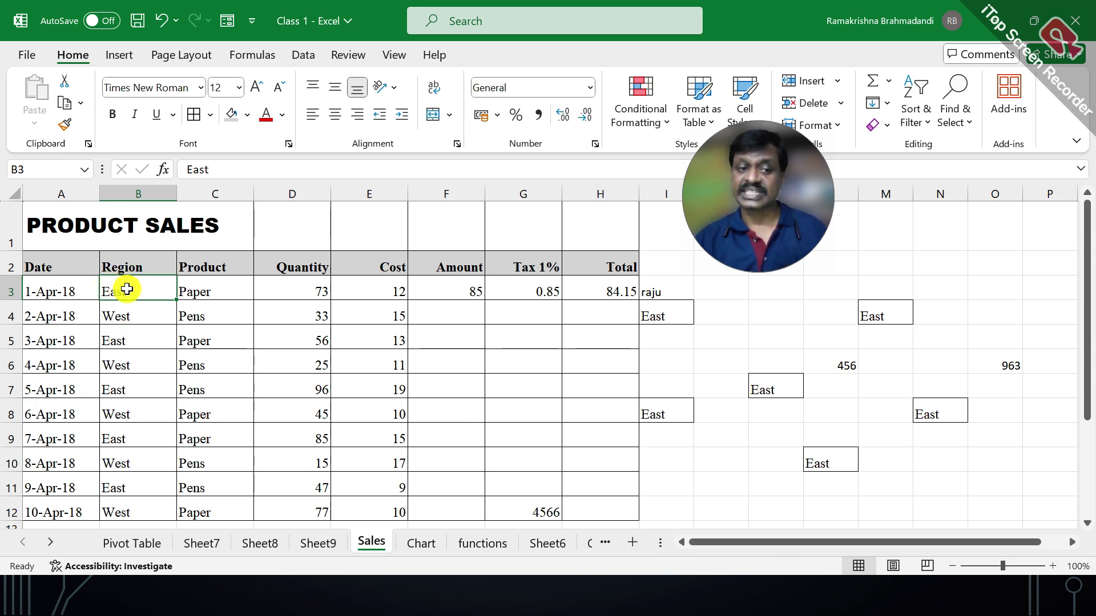
click(604, 286)
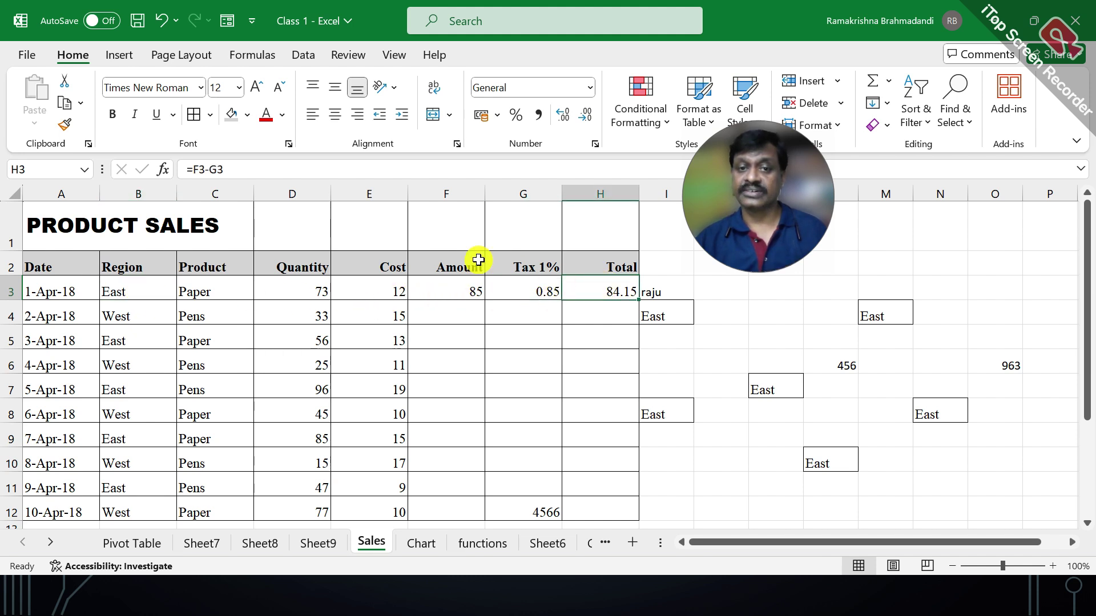
right_click(609, 291)
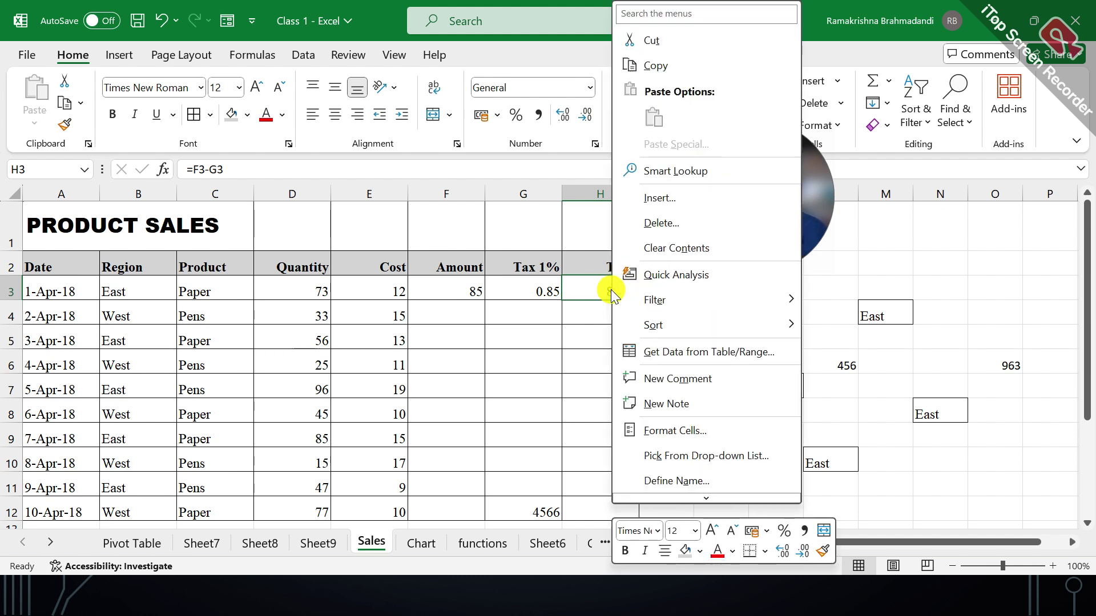
click(655, 69)
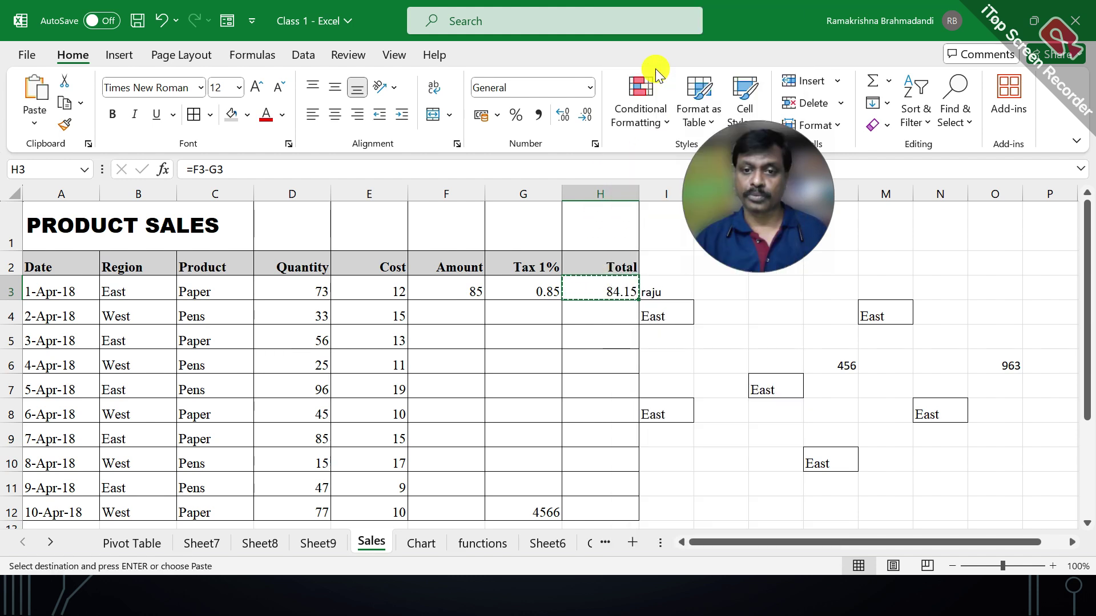
right_click(600, 313)
click(643, 126)
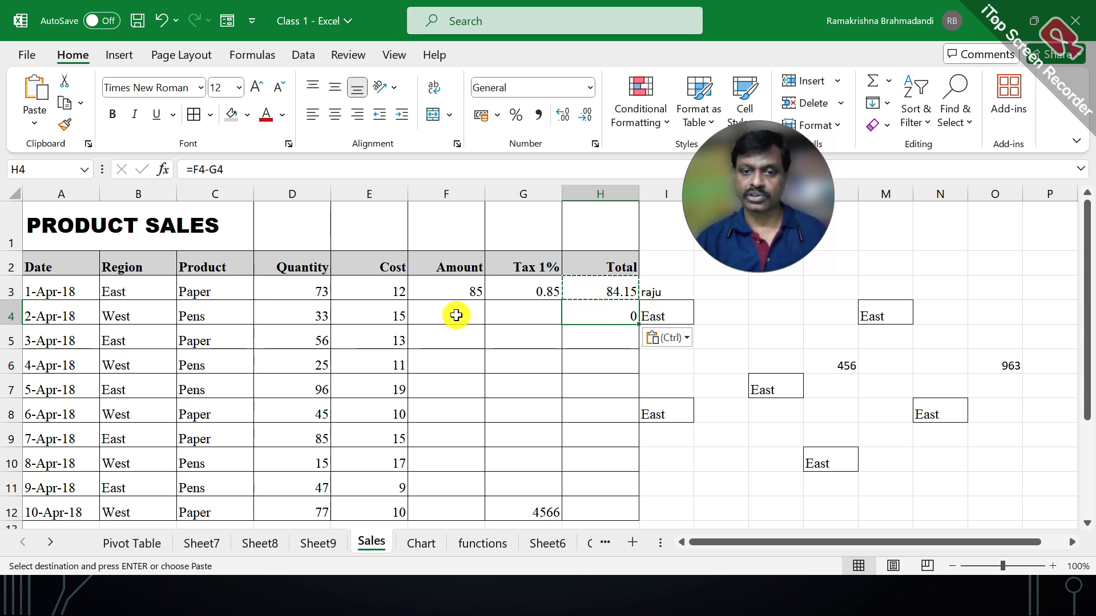
Step: Copy the Amount, Tax 1% and Total formulas in F3:H3 and paste them into F4:H4 and J9:L9
drag(461, 284, 583, 282)
right_click(585, 284)
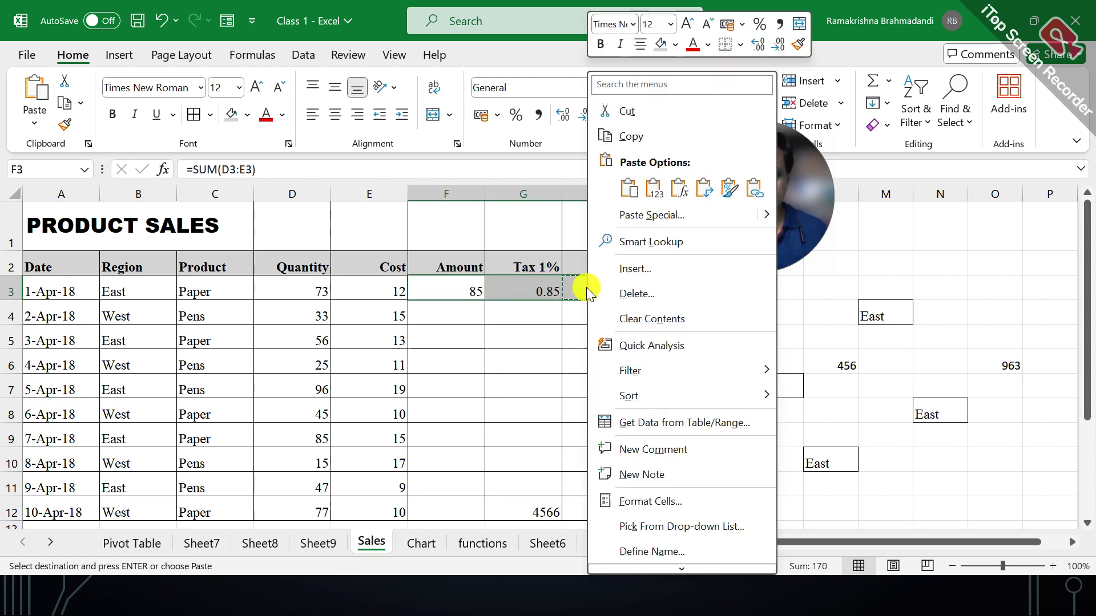
click(628, 139)
right_click(457, 313)
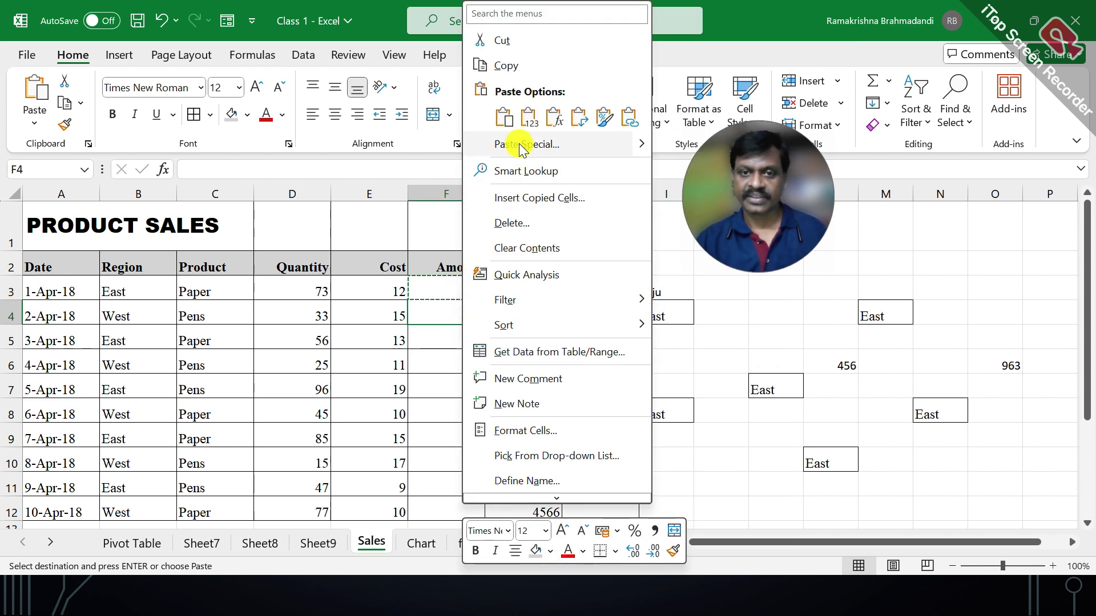
click(503, 116)
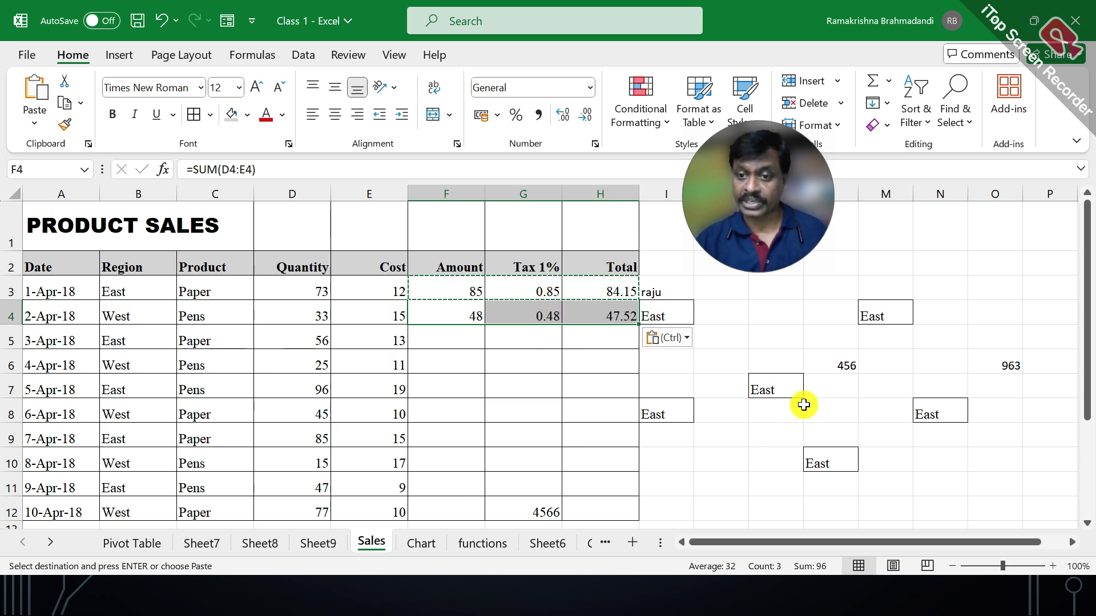
right_click(720, 437)
click(770, 120)
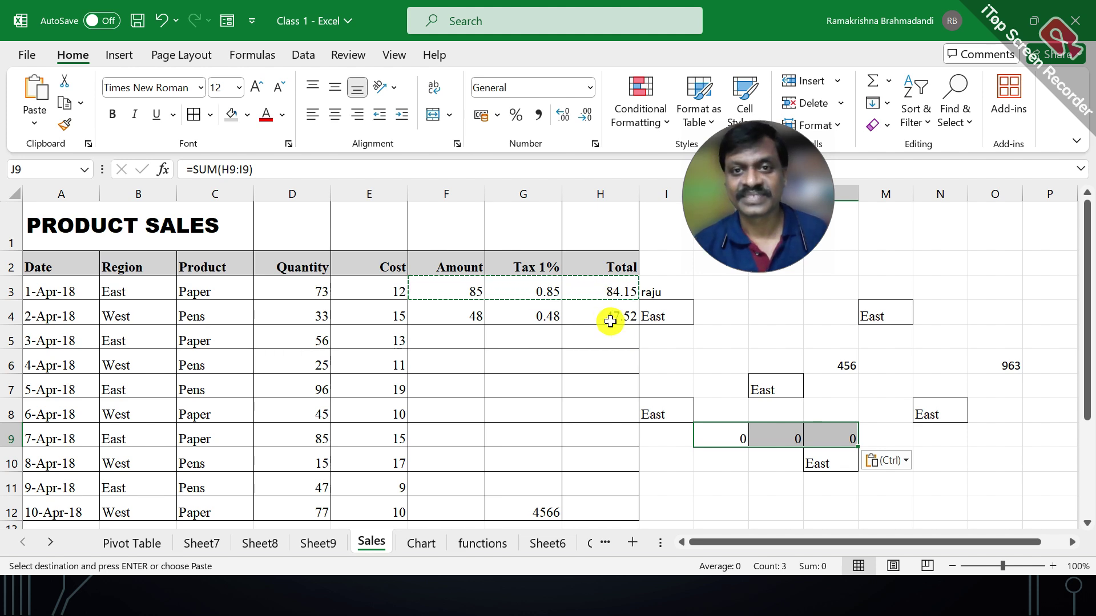
Step: Examine the cell references in the formulas pasted into J9, K9 and L9 and compare them with the Amount formula in F4
click(719, 432)
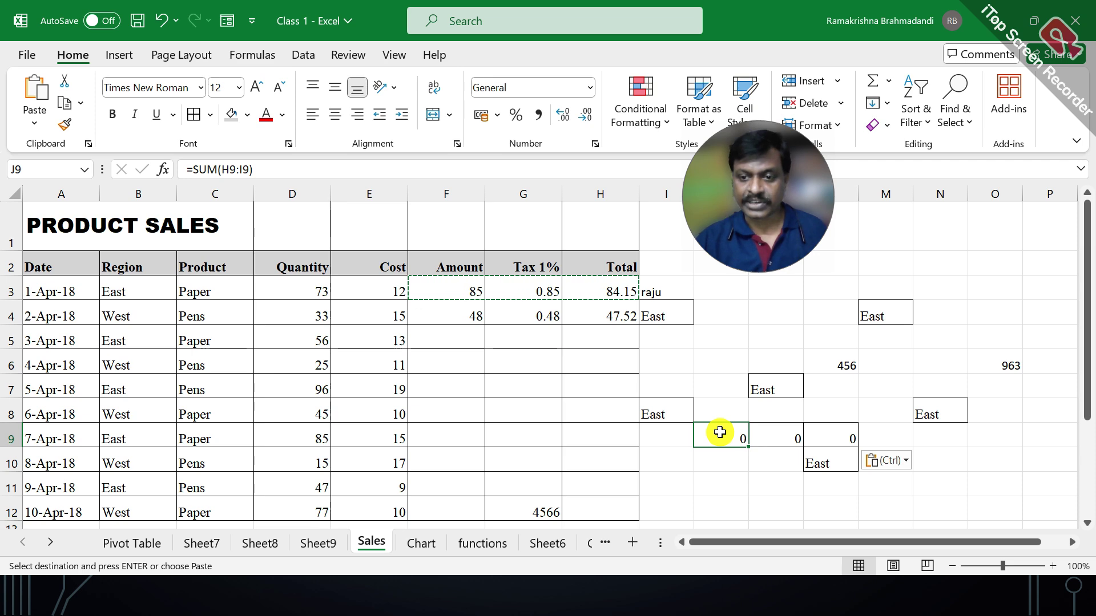
double_click(719, 432)
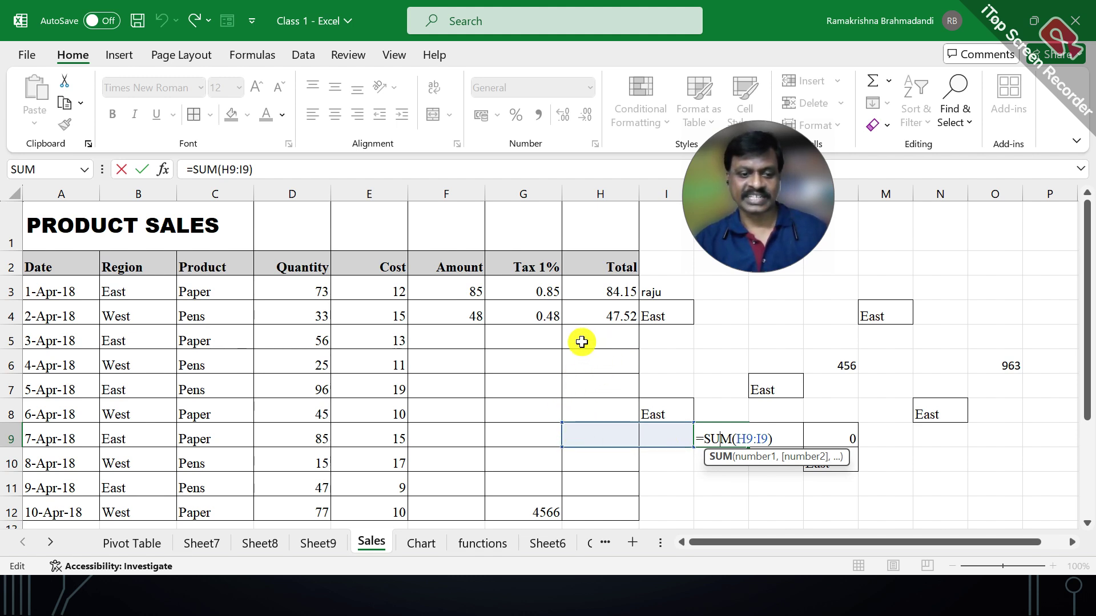
key(Return)
click(767, 434)
text(=J9*1%)
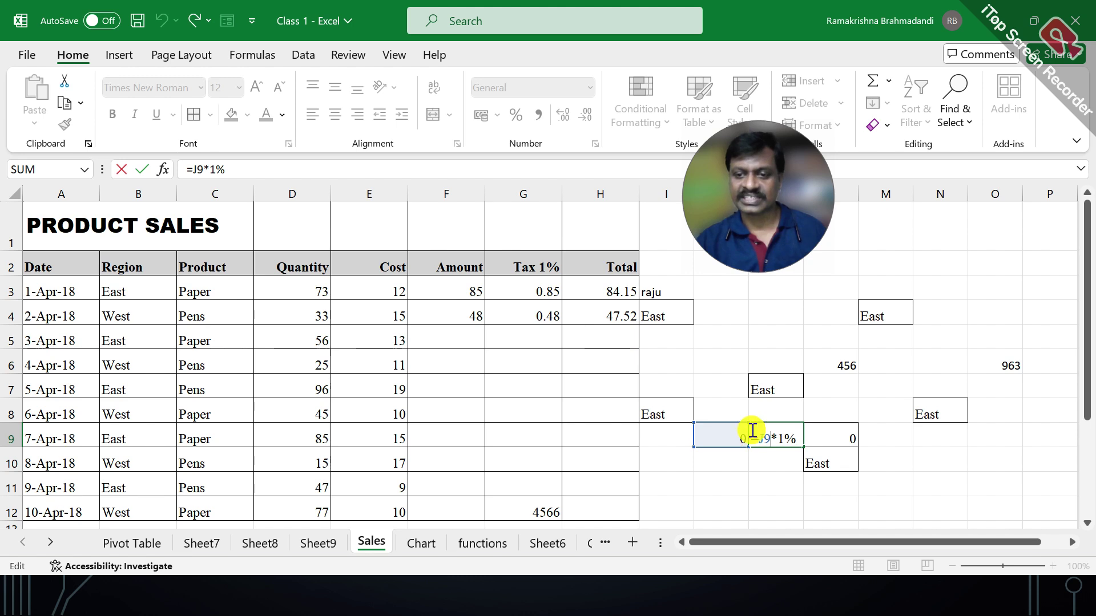
click(845, 432)
click(845, 433)
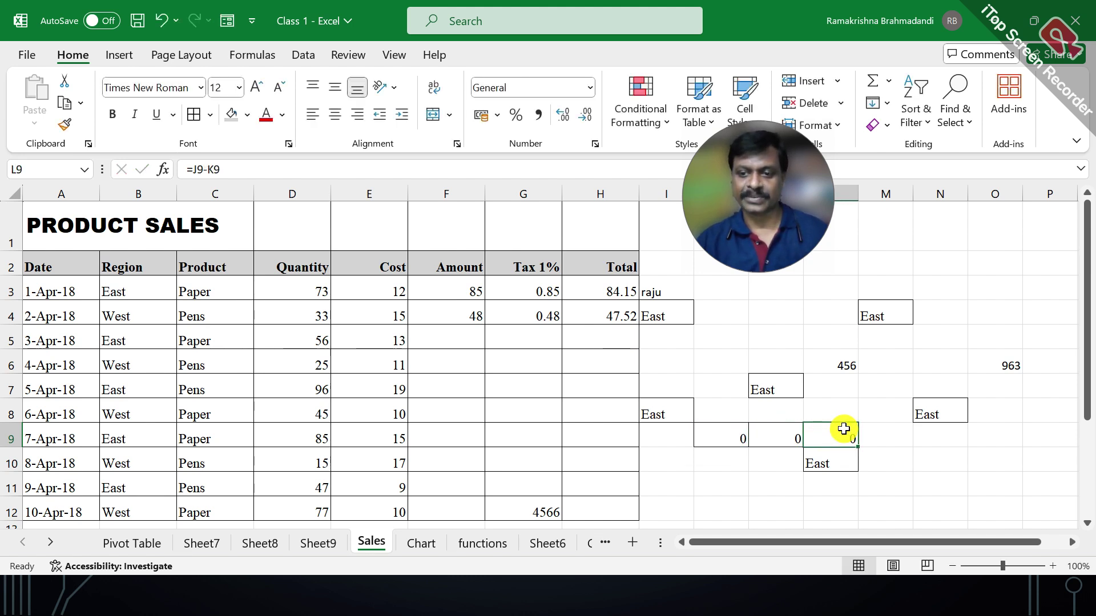
double_click(804, 430)
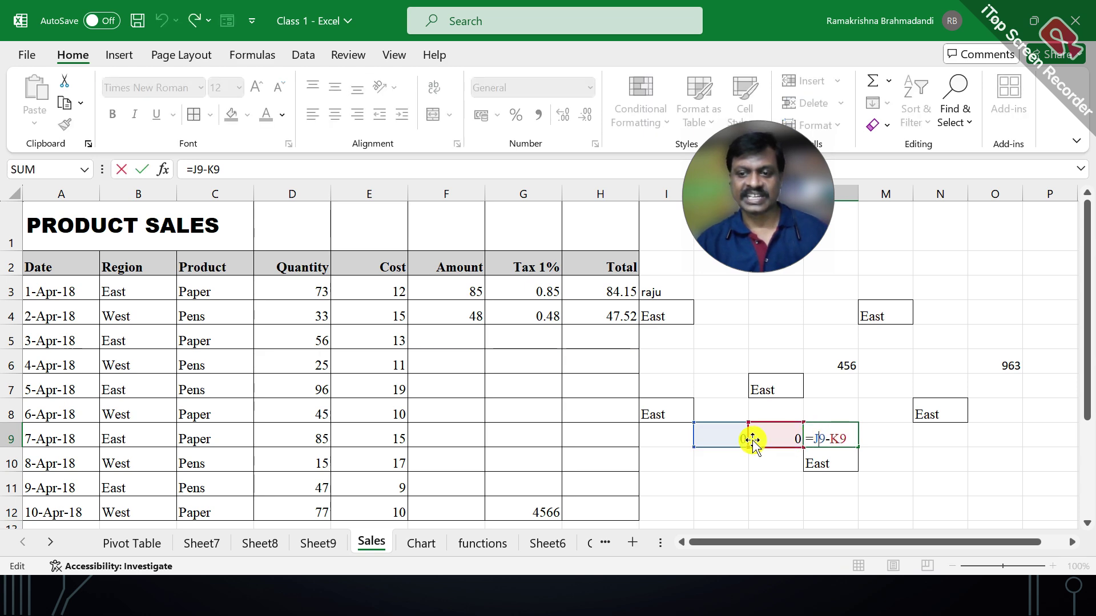
key(Escape)
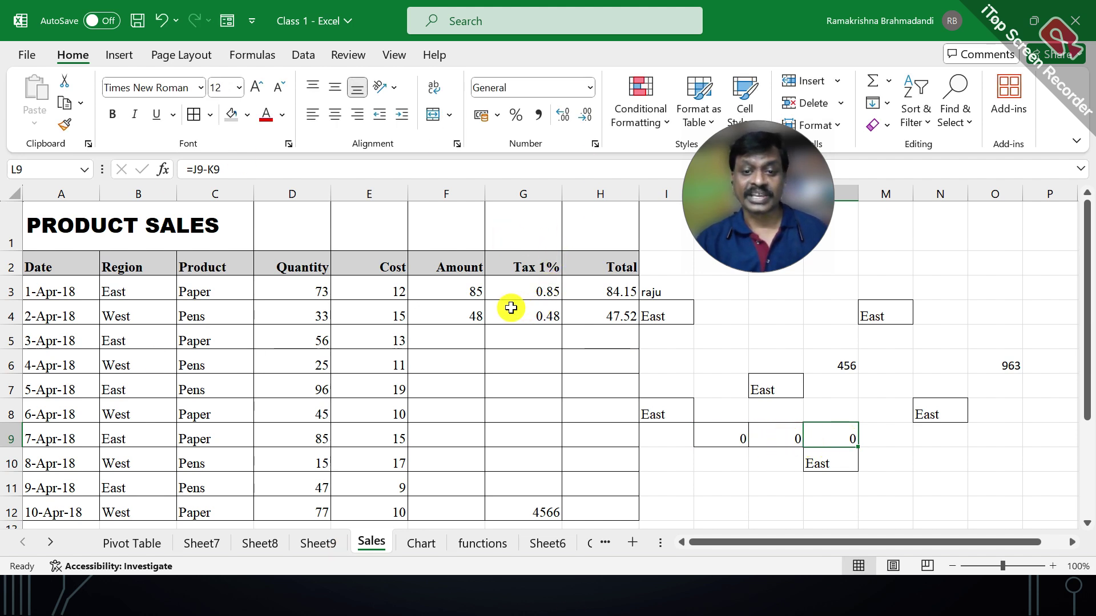
click(471, 315)
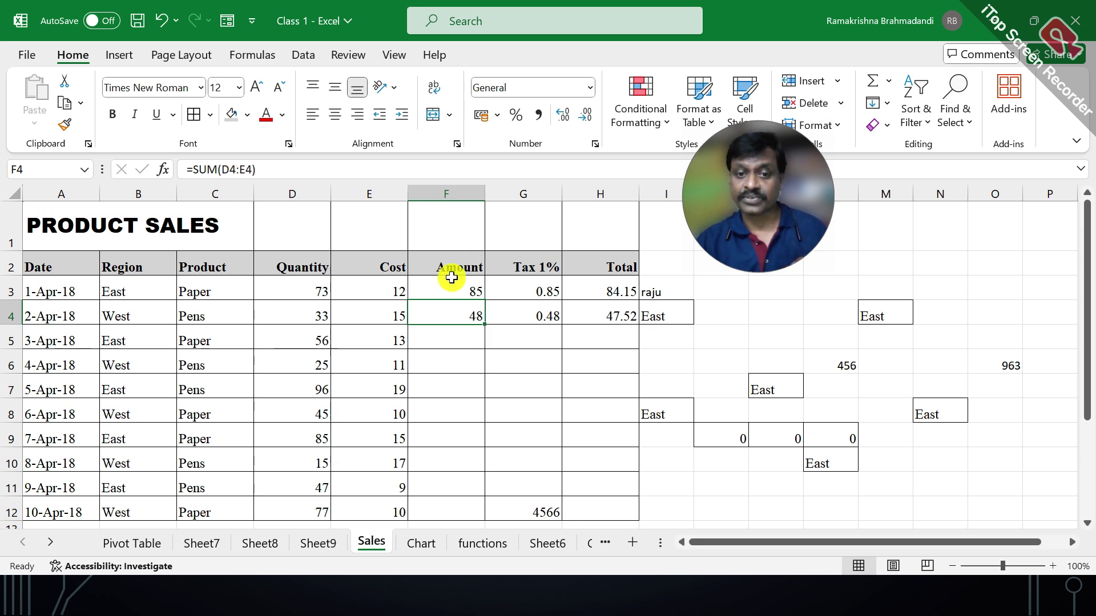
click(721, 436)
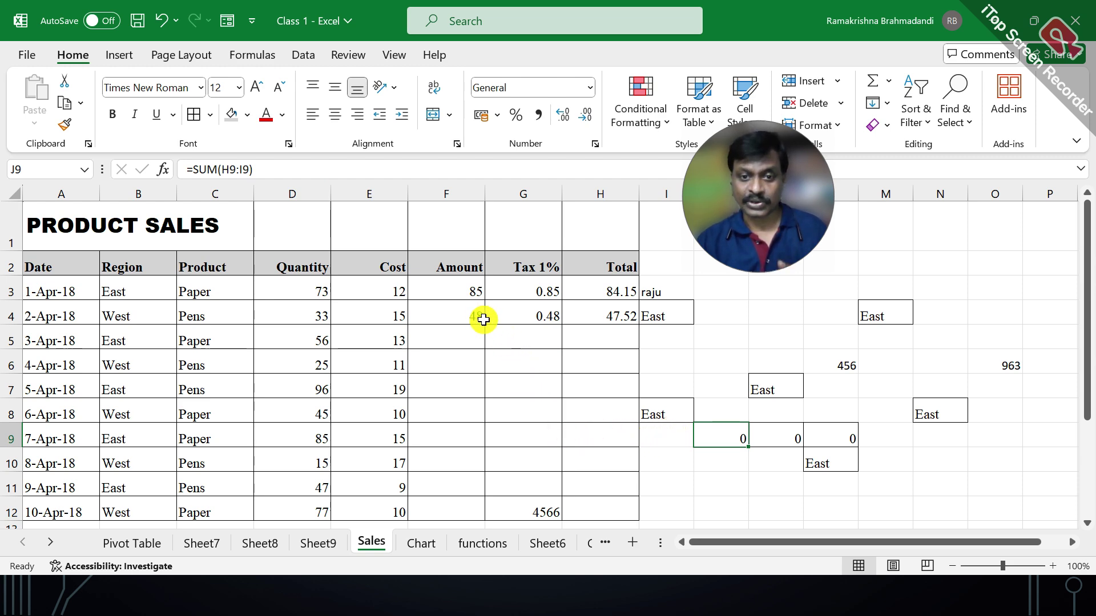
Step: Copy the Amount, Tax 1% and Total formulas from F3:H3 into row 5, starting at F5
drag(464, 290, 594, 285)
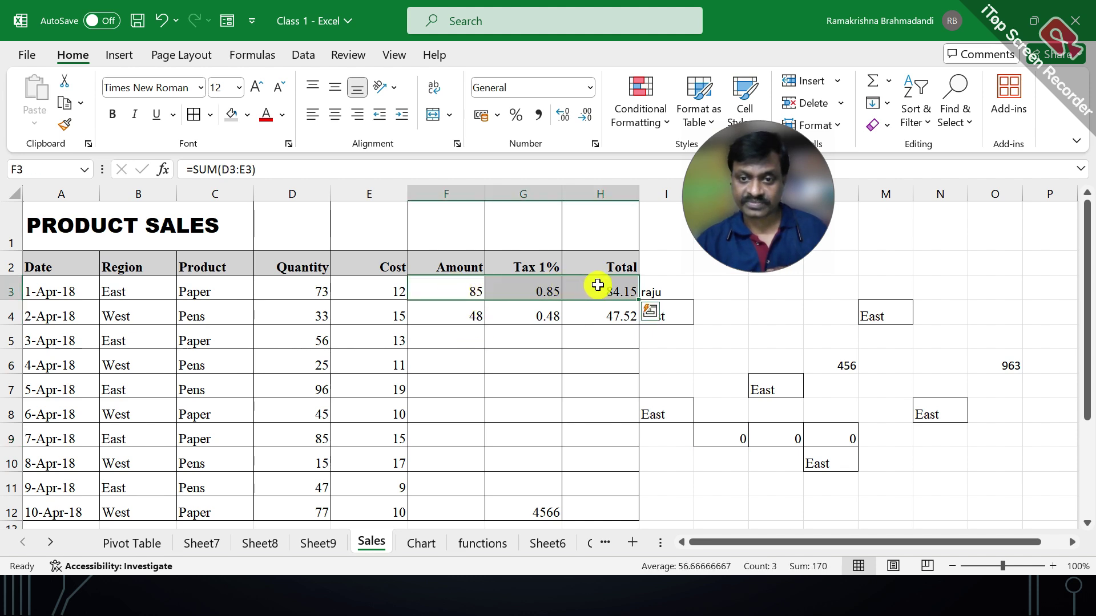
right_click(604, 290)
click(656, 63)
click(464, 335)
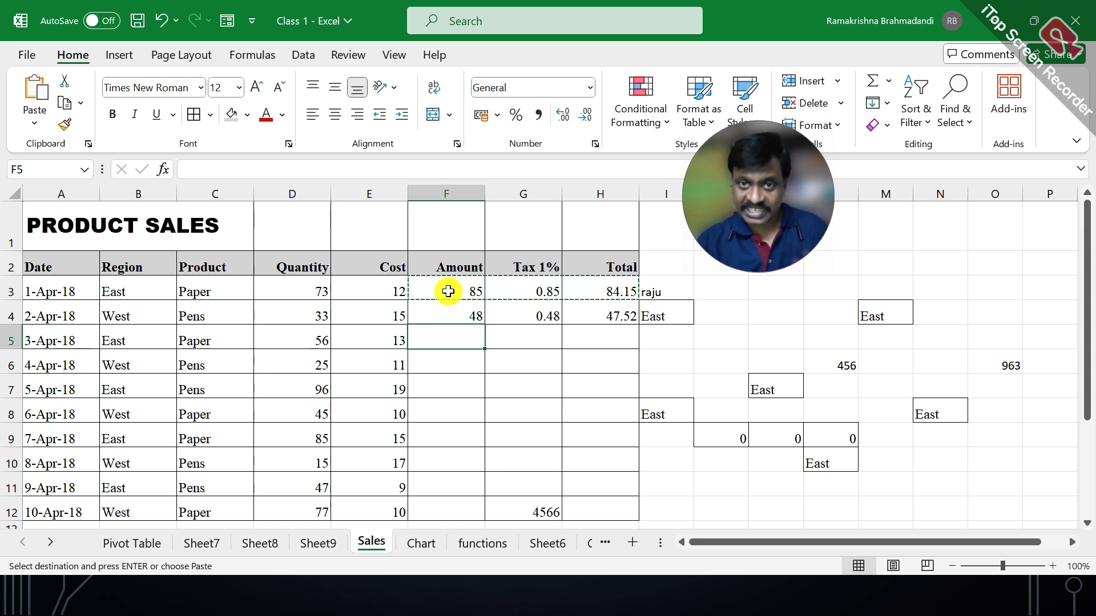
right_click(448, 338)
click(500, 117)
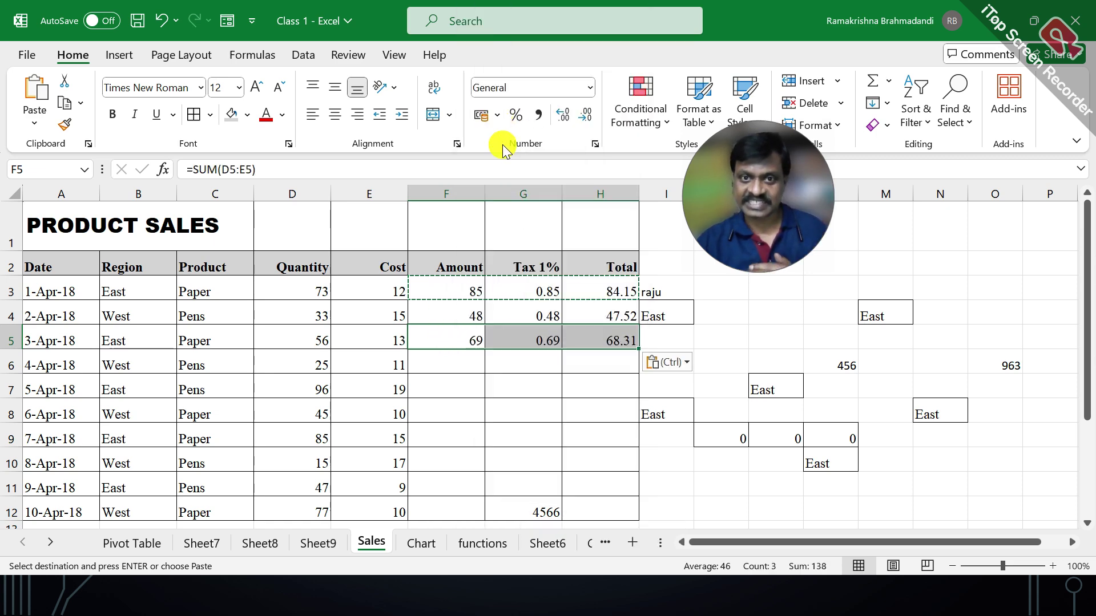
Step: Compare the cells referenced by the Amount formula in F5 with those referenced by the pasted formula in J9
double_click(459, 333)
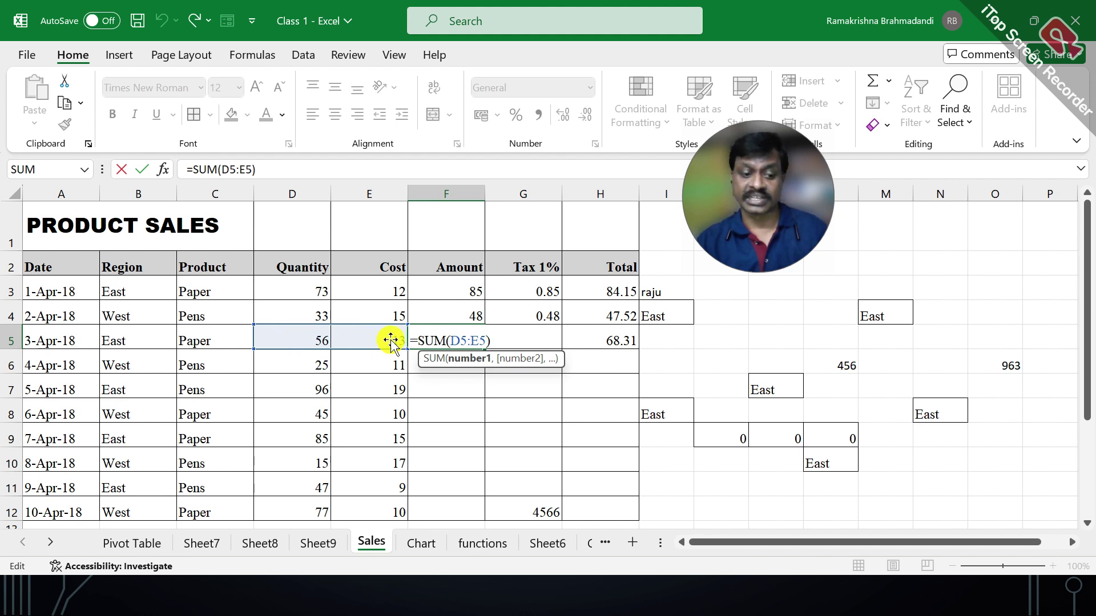
key(ctrl+Return)
click(731, 433)
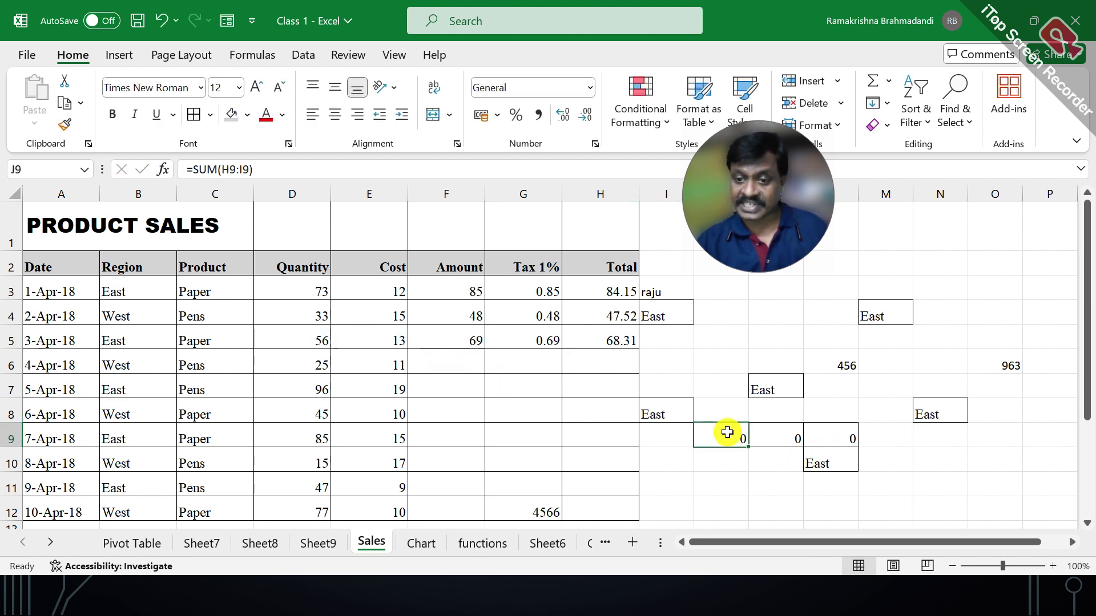
double_click(727, 433)
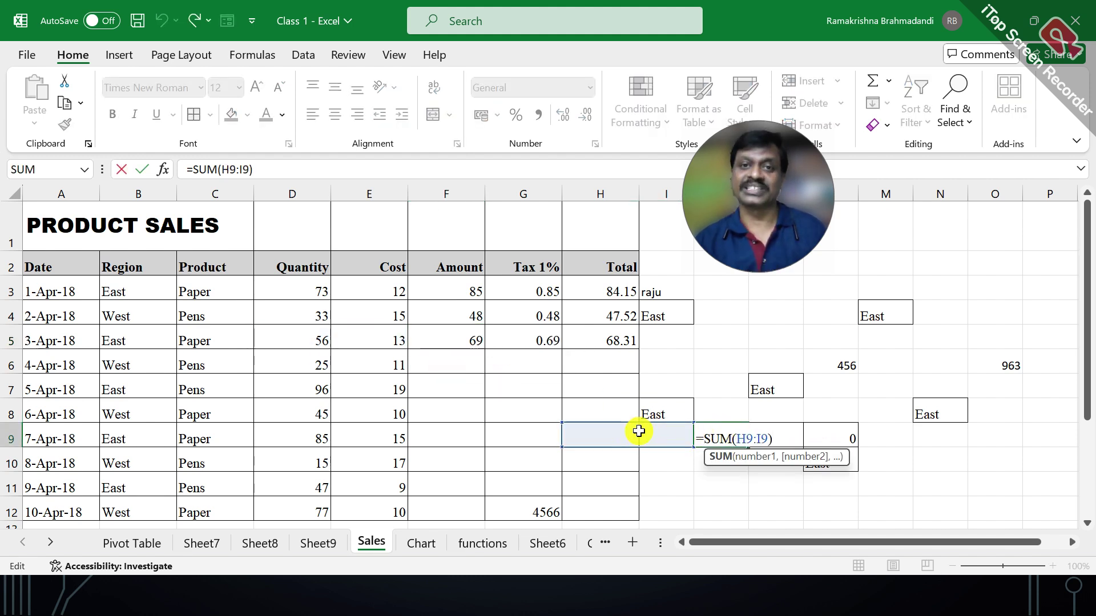
key(ctrl+Return)
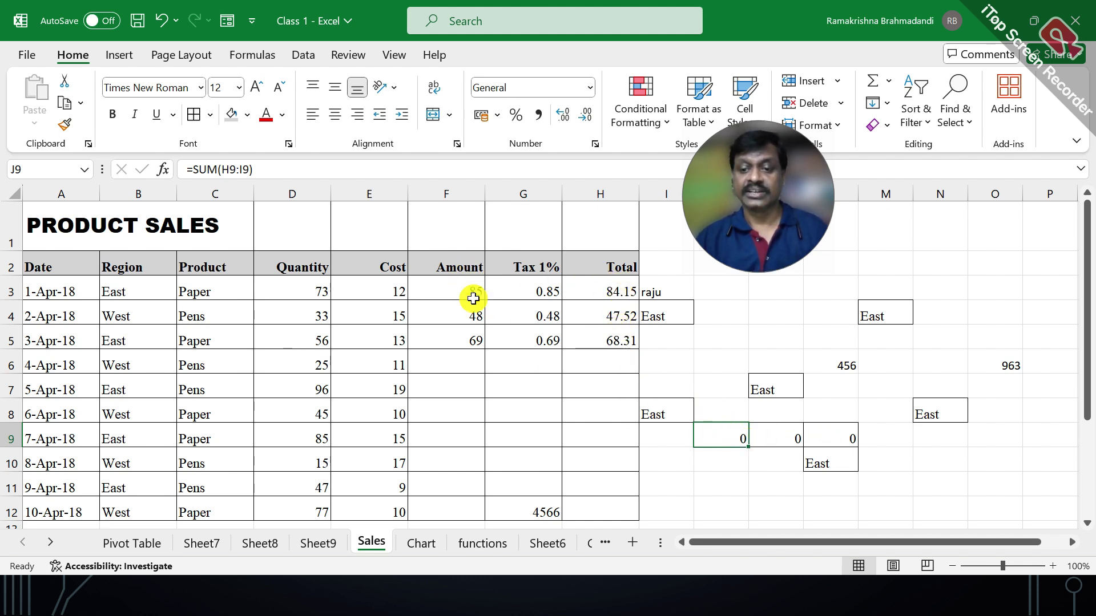
Step: Copy the Amount, Tax 1% and Total formulas from F3:H3 and paste them into J11:L11
drag(460, 285, 611, 285)
right_click(615, 285)
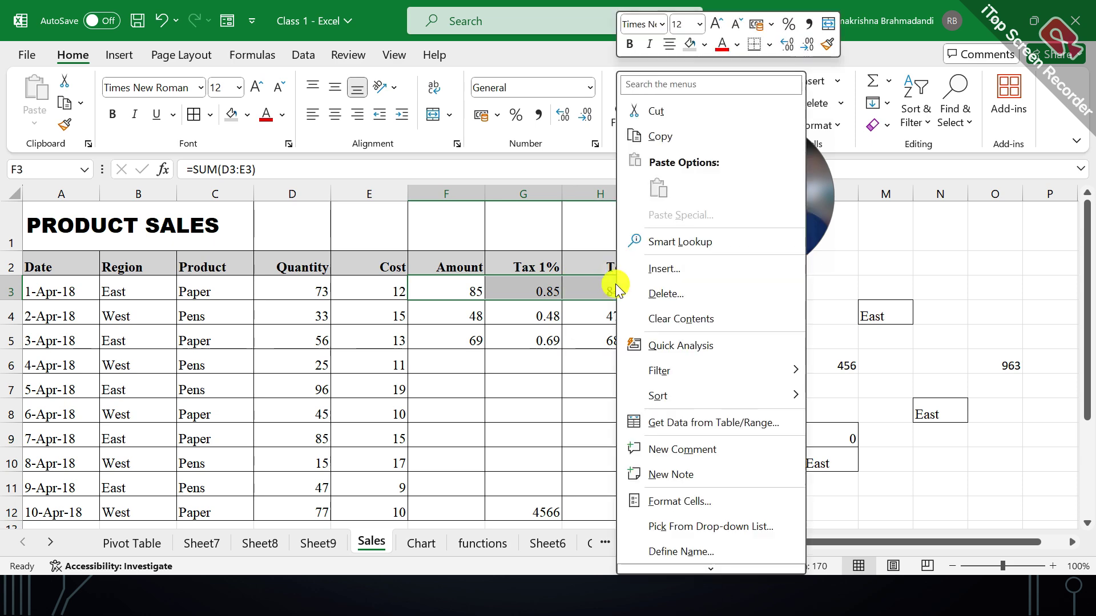
click(640, 136)
click(728, 482)
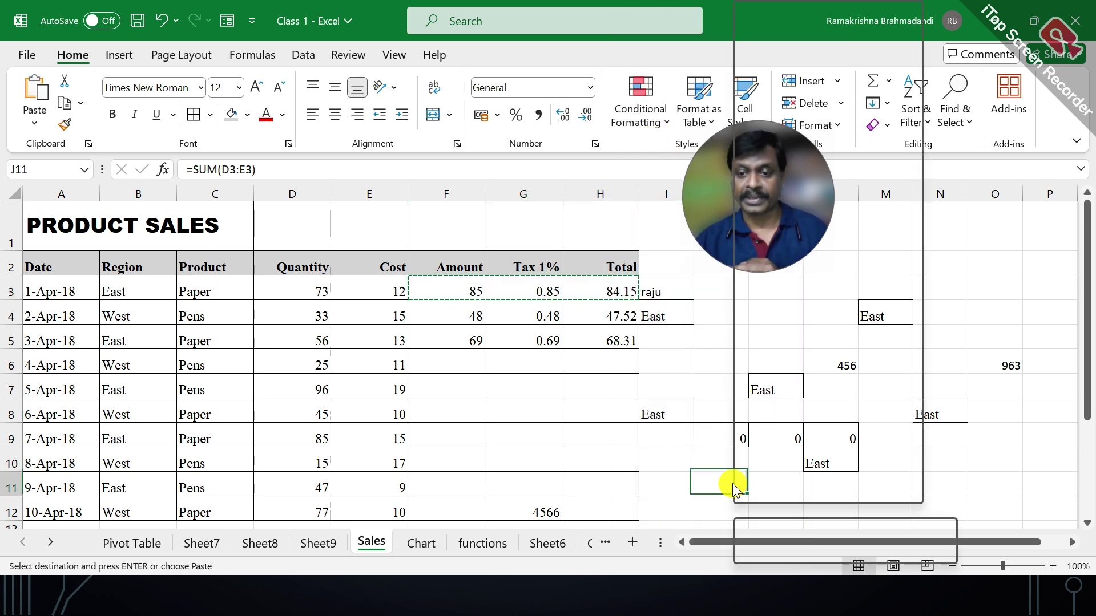
right_click(728, 483)
click(781, 118)
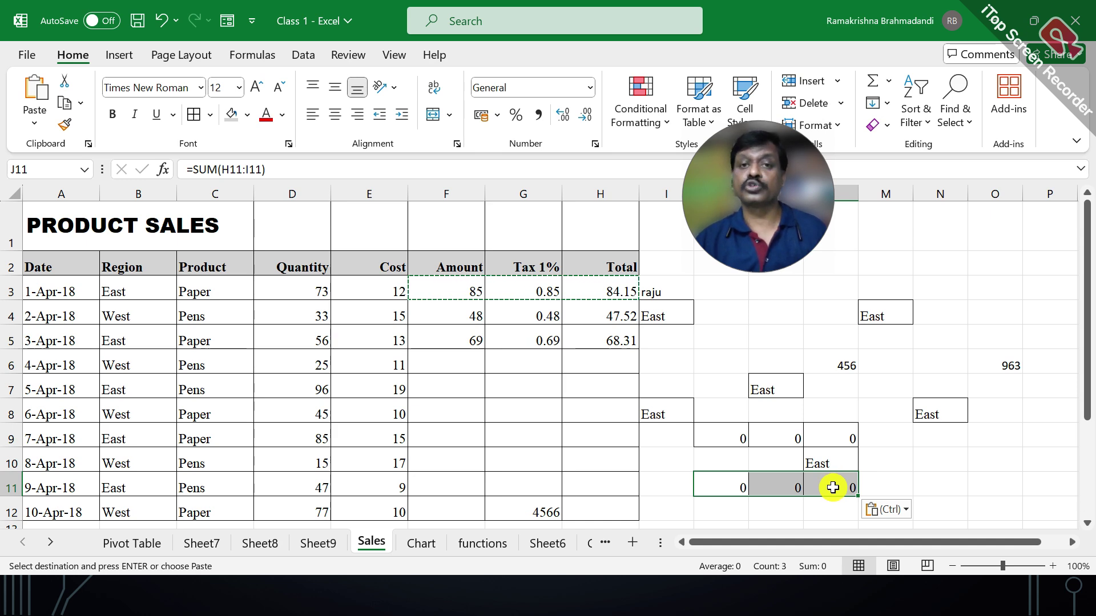
Step: Paste the copied F3:H3 cells as values only into J12:L12 and check the content of each pasted cell
click(728, 505)
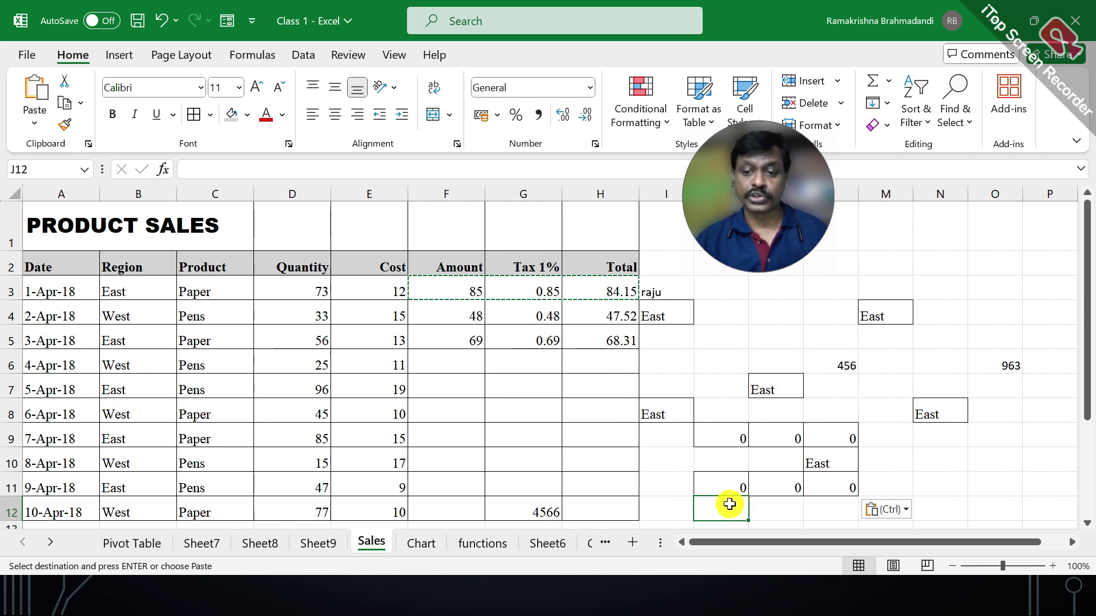
scroll(726, 501, down, 2)
scroll(712, 416, up, 2)
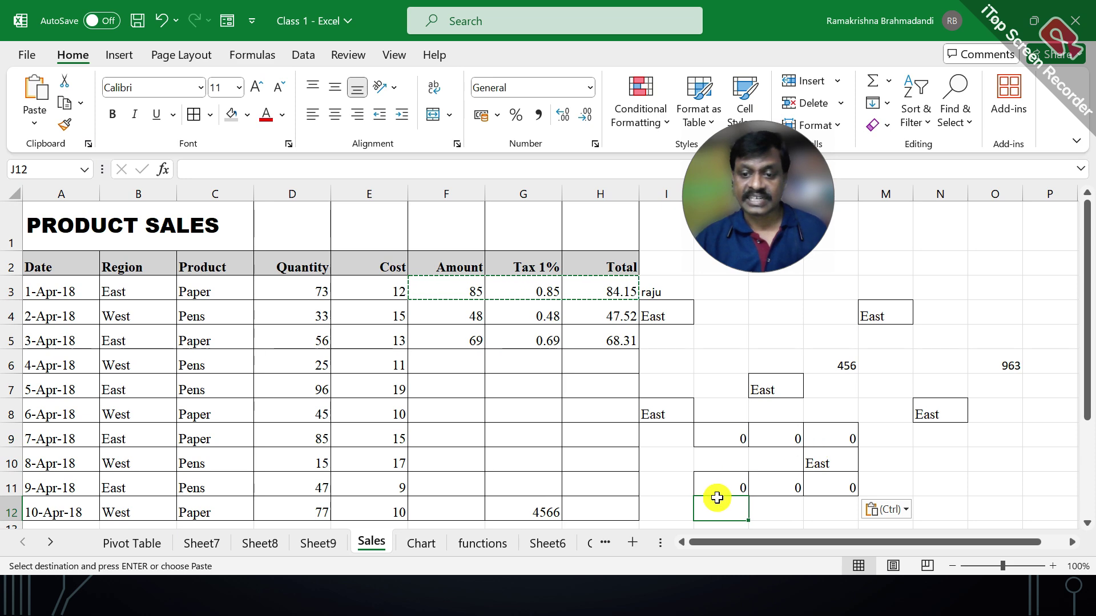
right_click(717, 498)
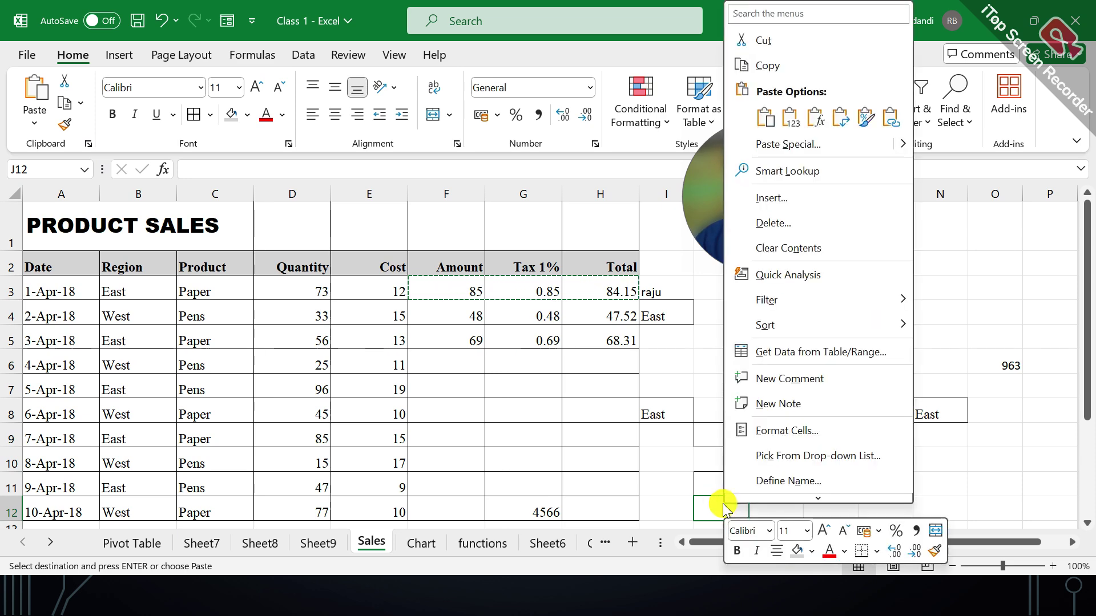
click(790, 121)
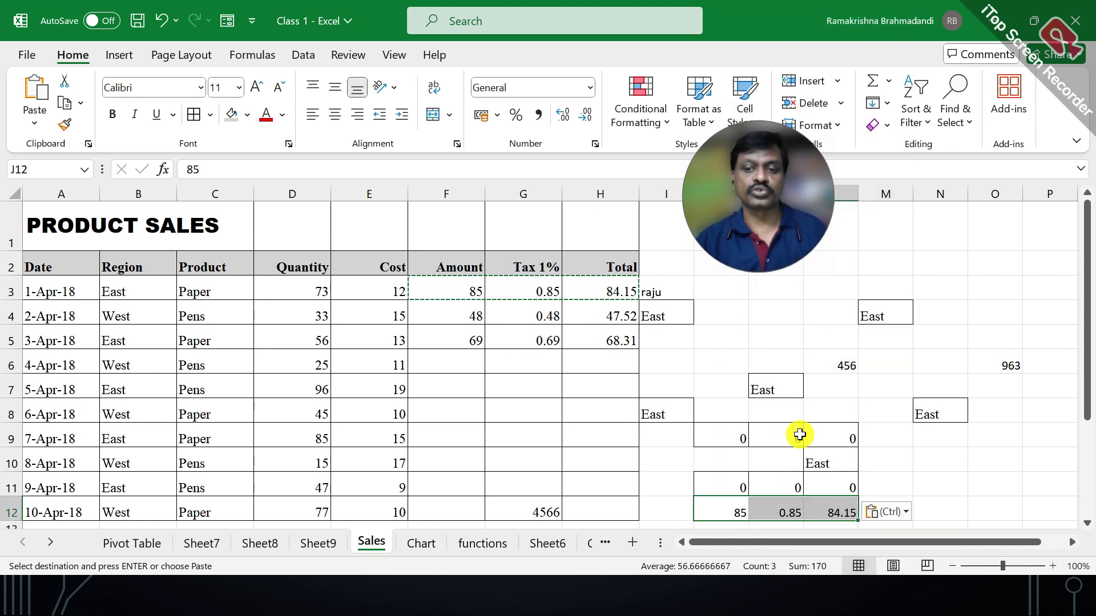
click(728, 506)
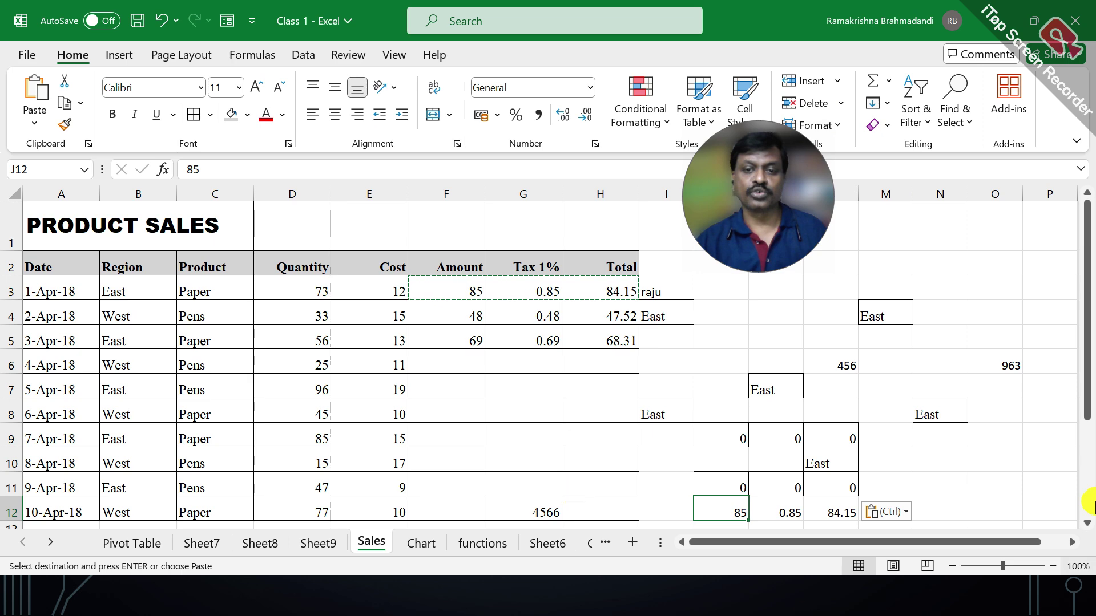
click(773, 506)
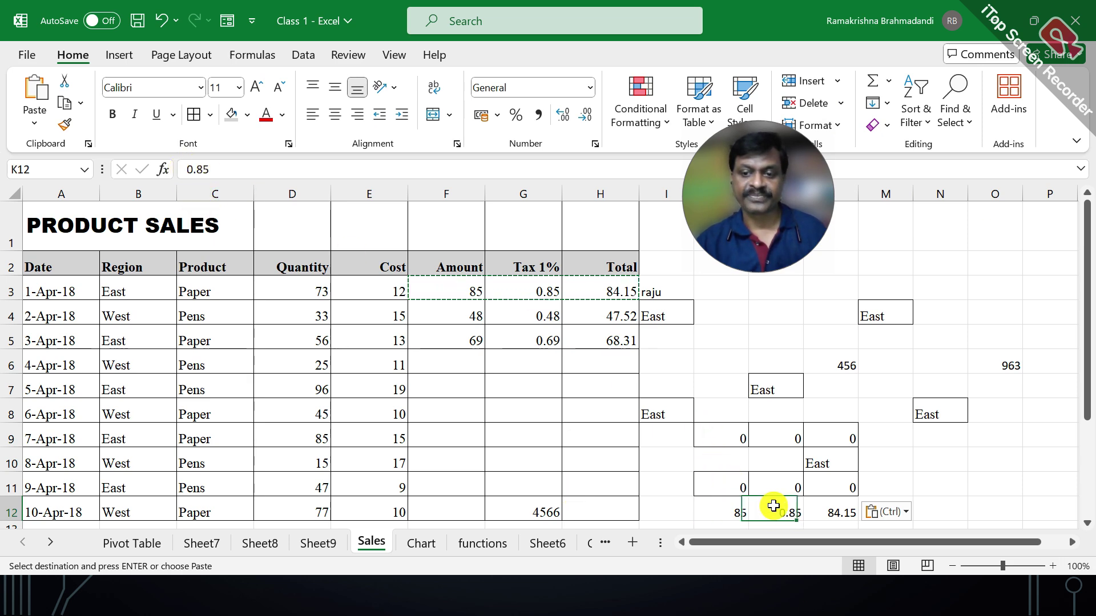
click(834, 505)
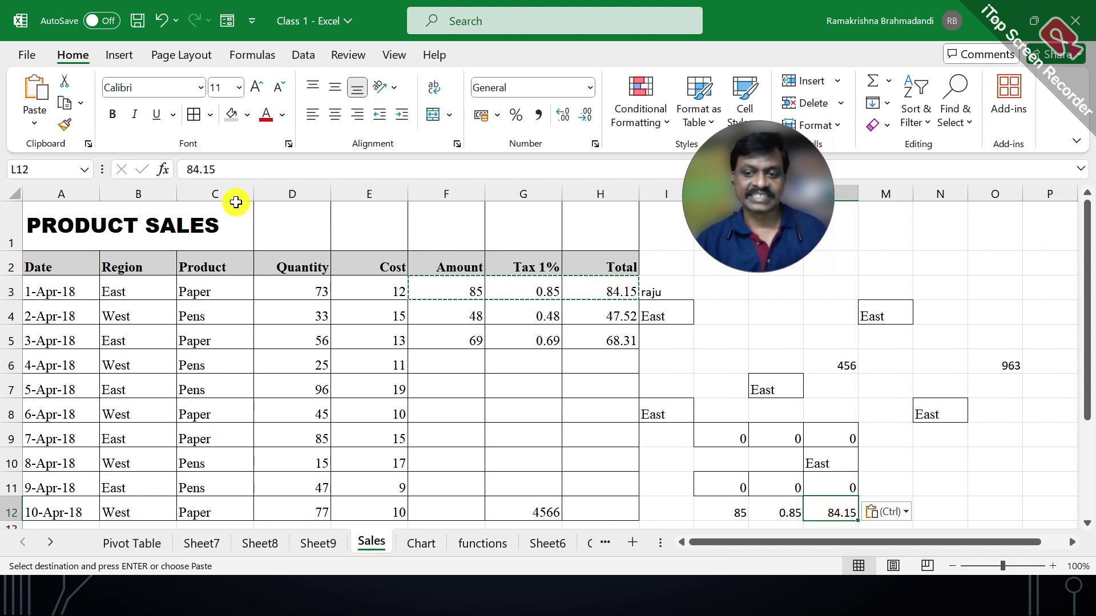
click(773, 506)
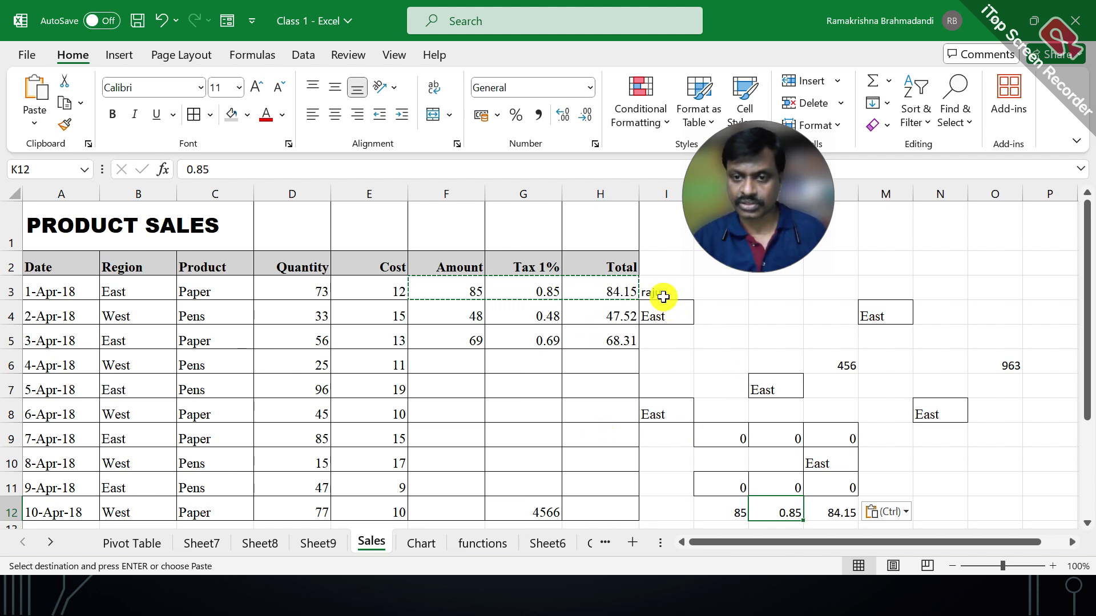
Step: Clear only the contents of the practice range I3:P12, and undo that clearing
drag(660, 287, 1053, 512)
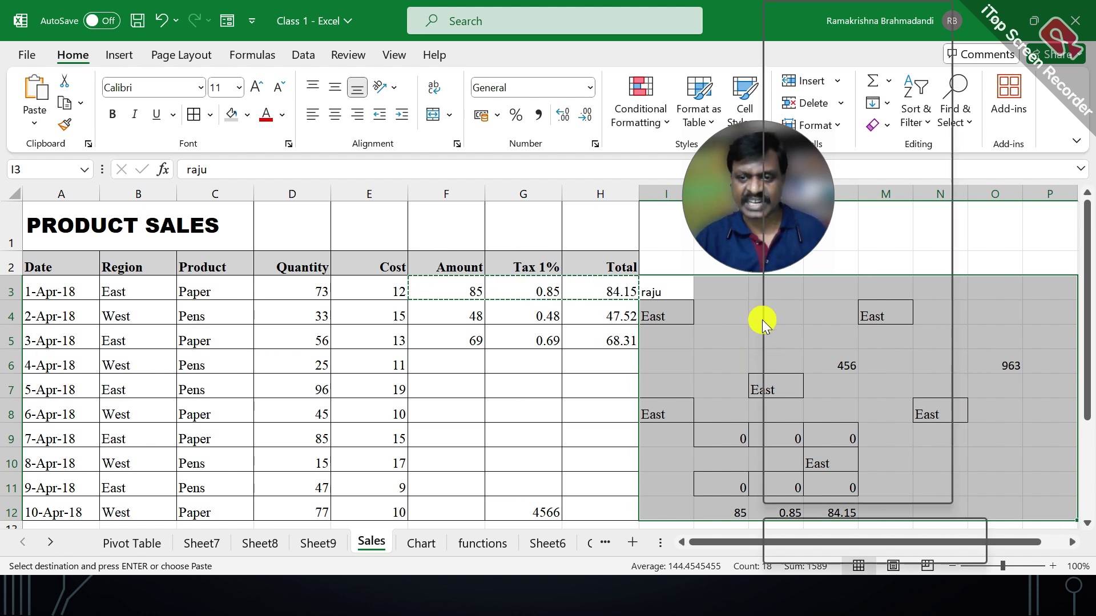
right_click(762, 319)
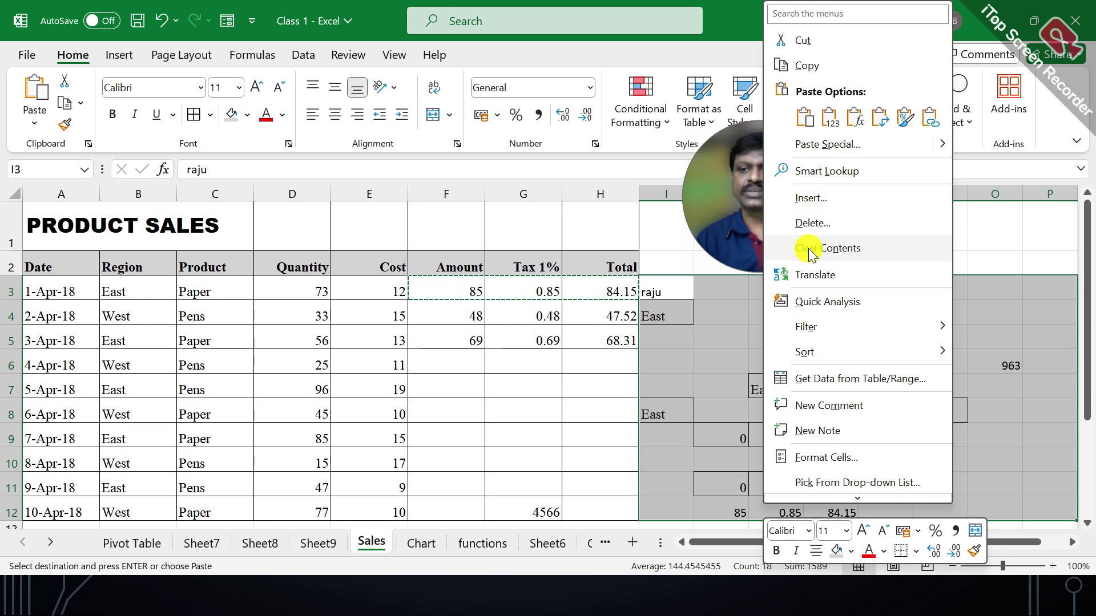
click(841, 246)
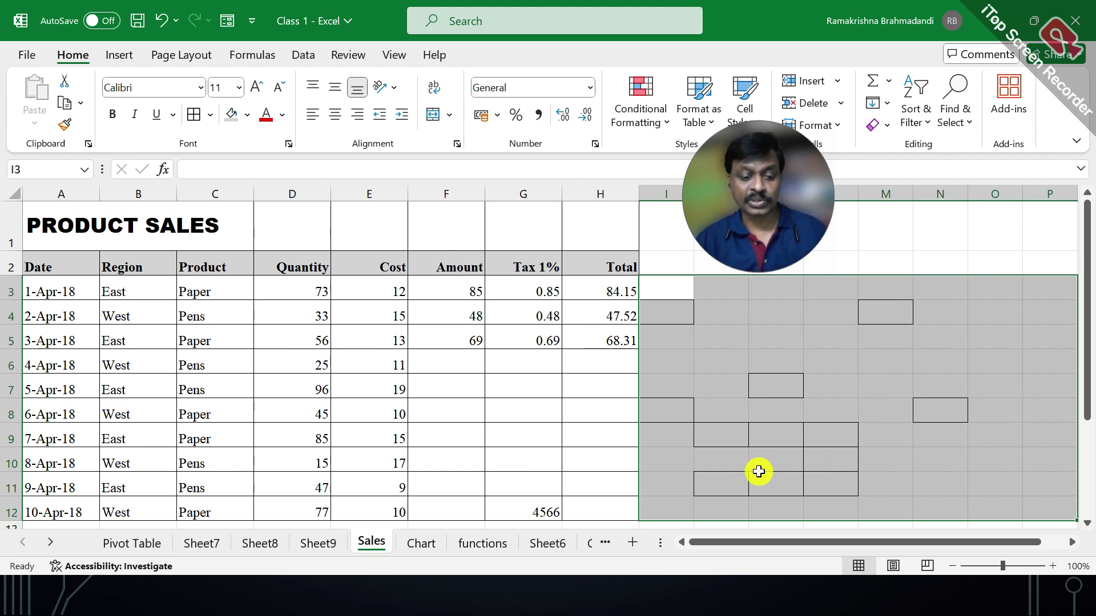
key(ctrl+z)
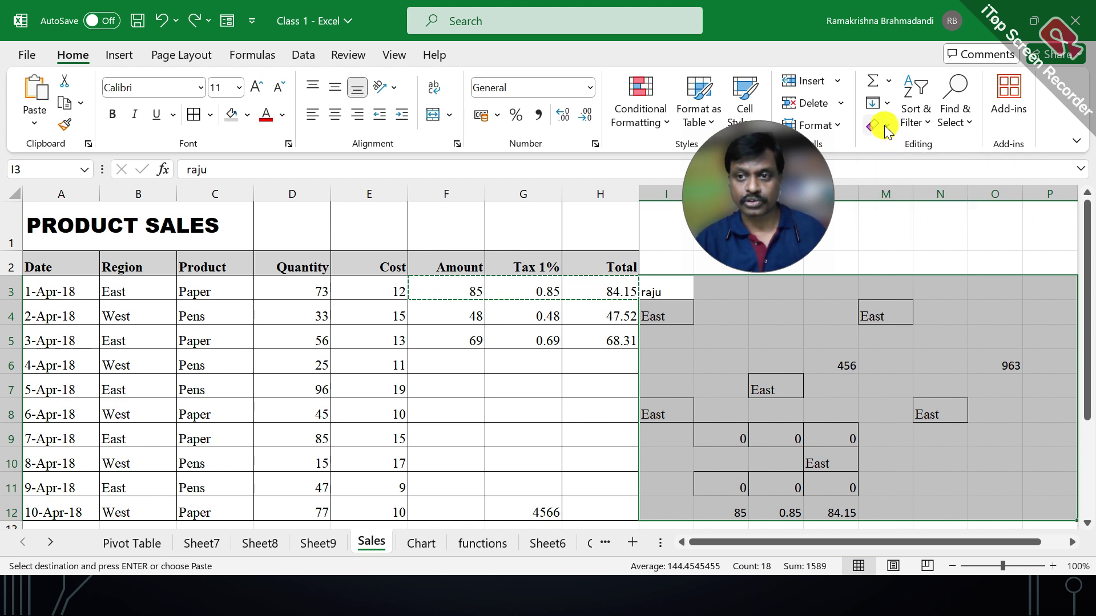
Step: Clear everything, including formatting, from the practice range I3:P12 and save the workbook
click(884, 126)
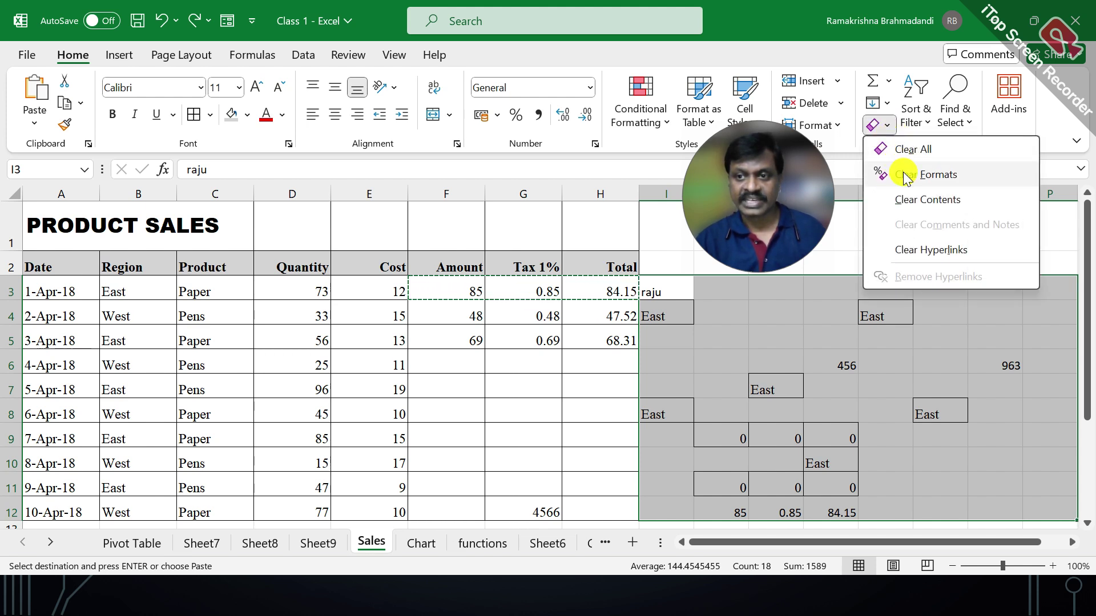
click(910, 149)
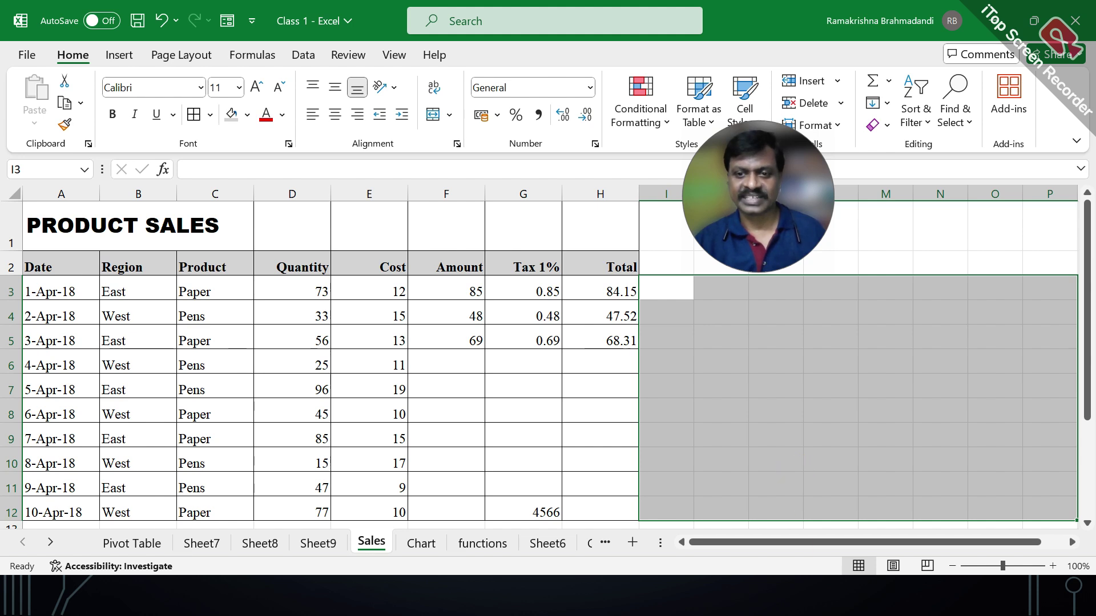
click(782, 428)
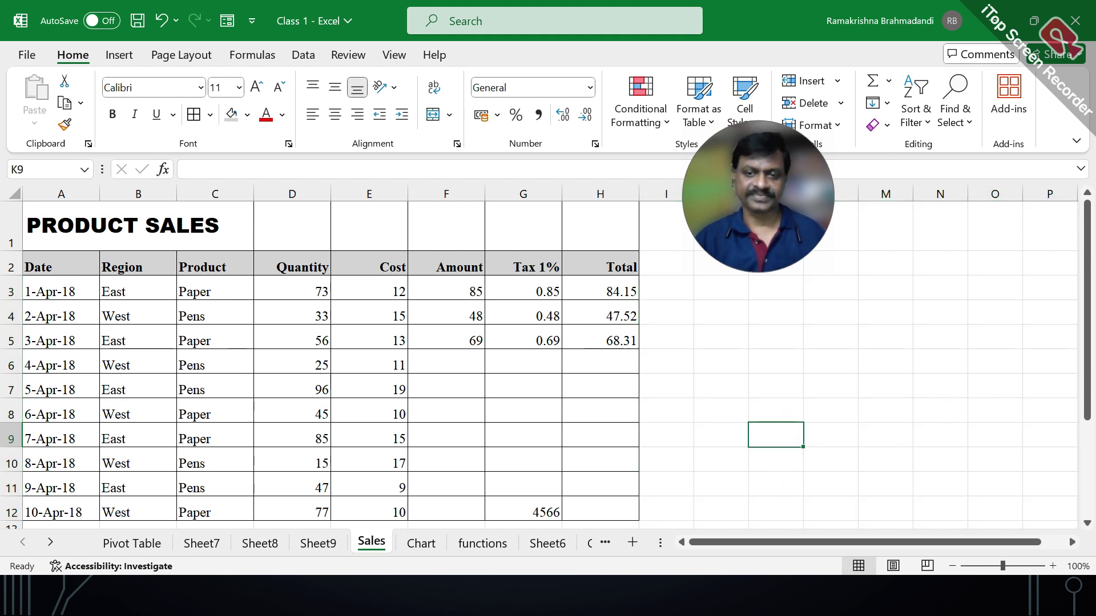
click(143, 23)
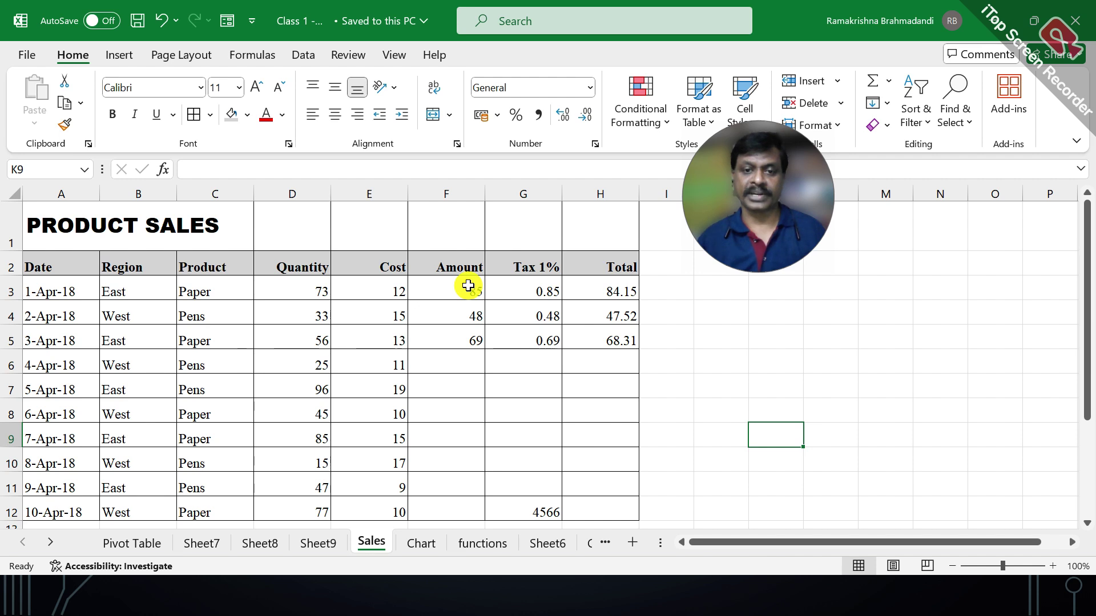
Step: Copy F3:H3, paste it with Paste Special as Values into K6:M6, and undo the paste
drag(465, 283, 605, 294)
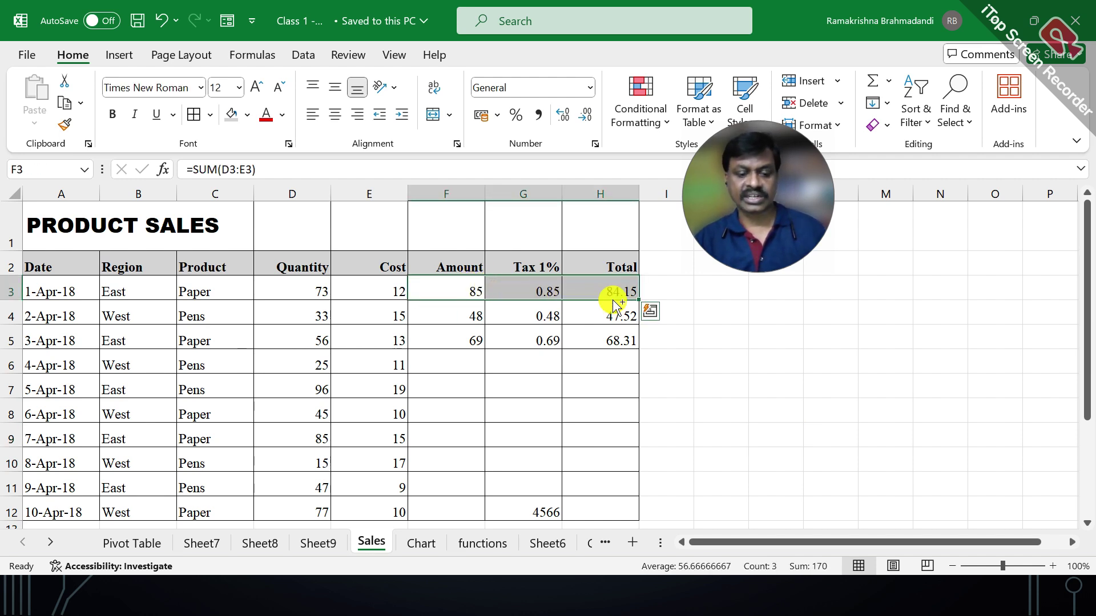
key(ctrl+c)
click(766, 363)
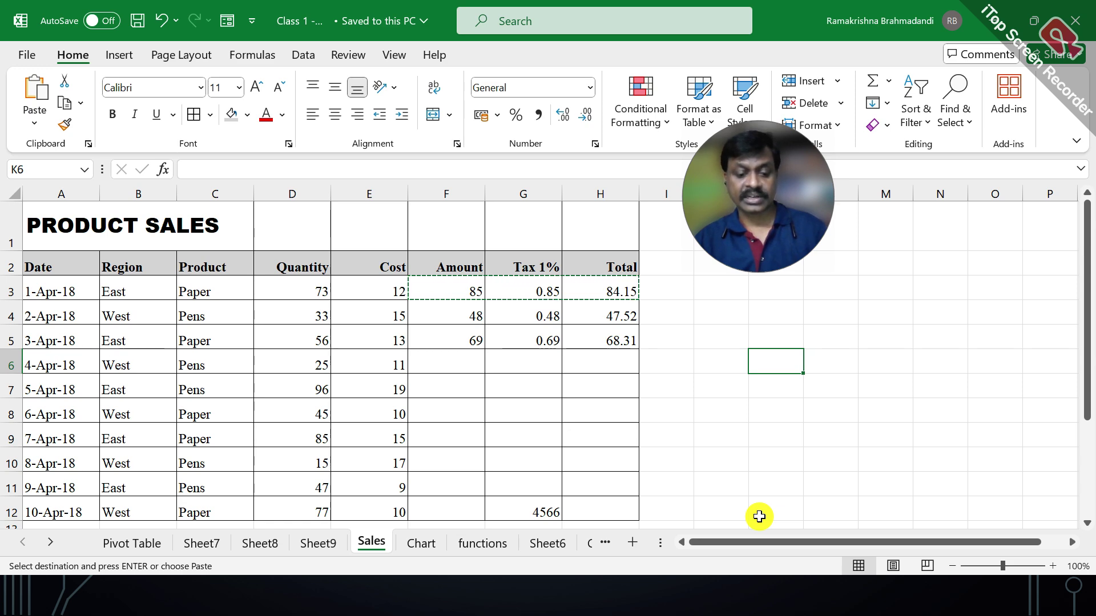
key(ctrl+alt+v)
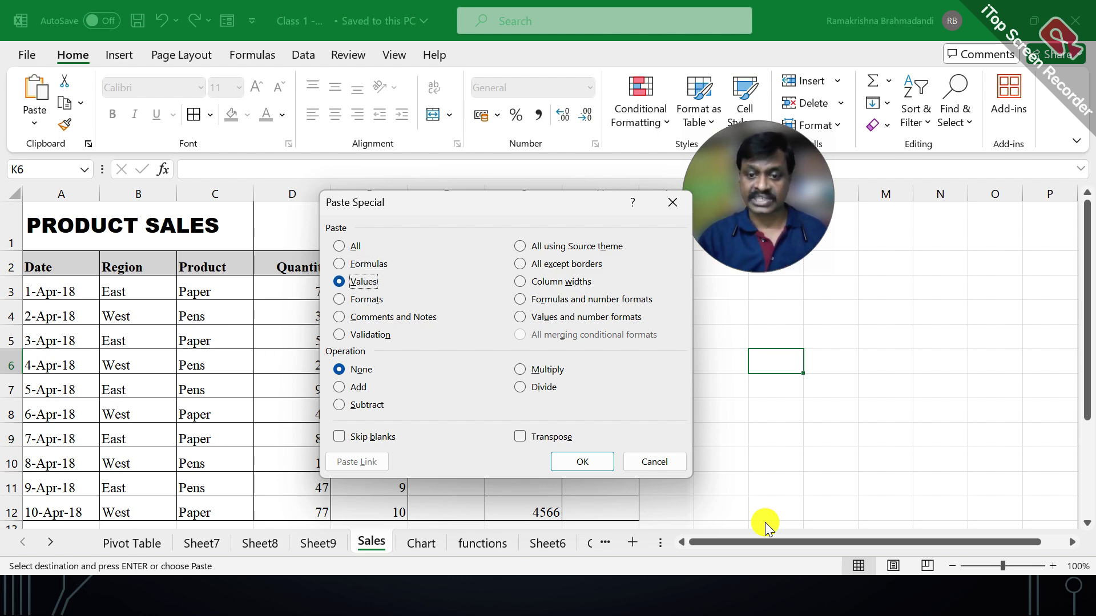
key(Return)
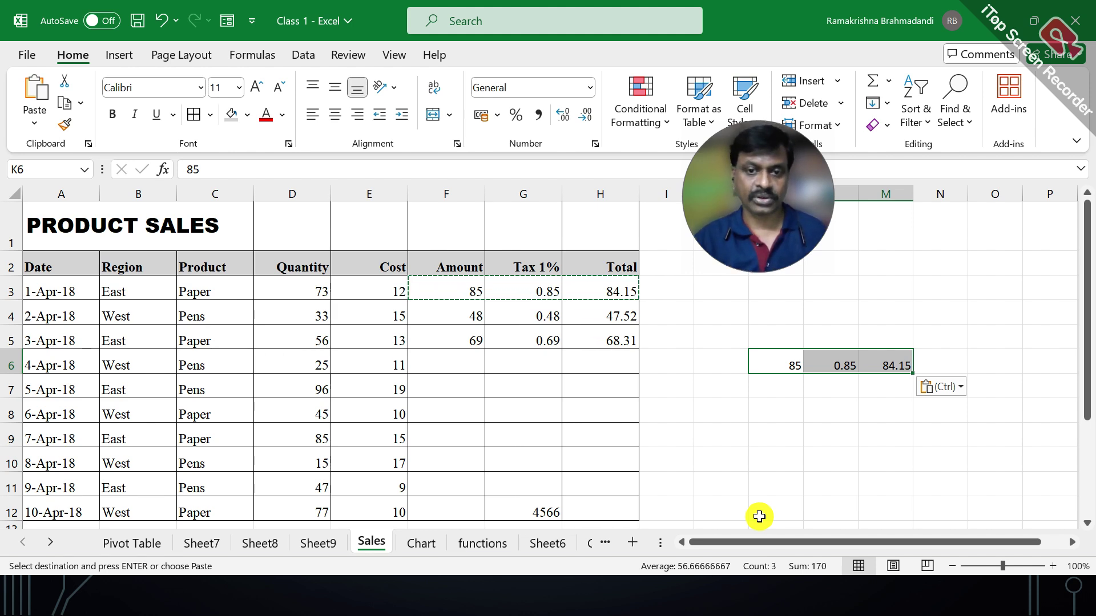
key(ctrl+z)
click(698, 356)
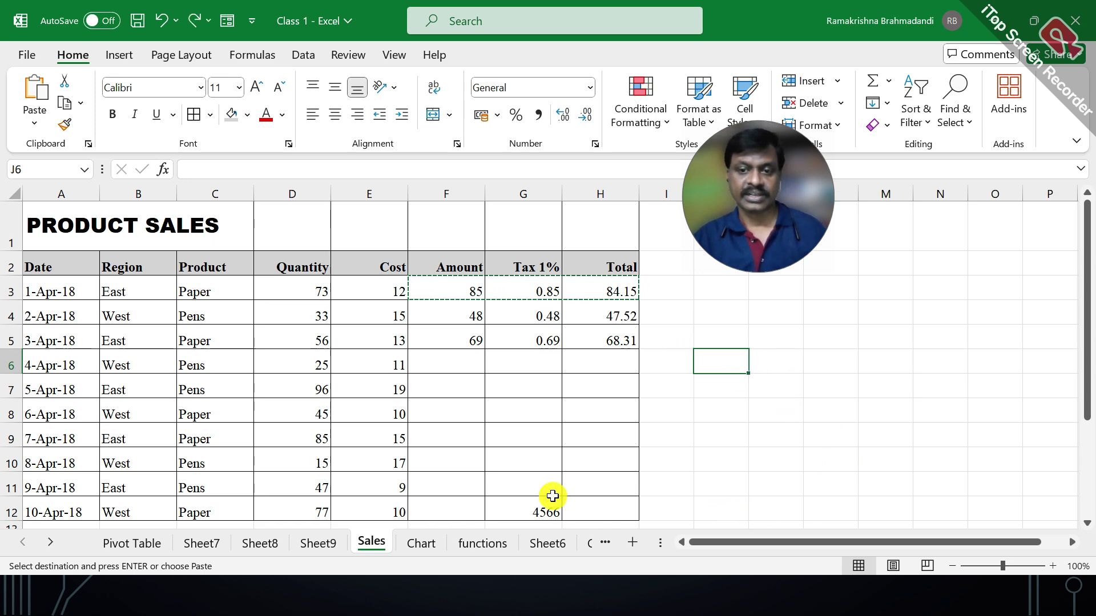
Step: Switch to the slide show to review the list of copying methods, return to Excel and end copy mode
key(alt+Tab)
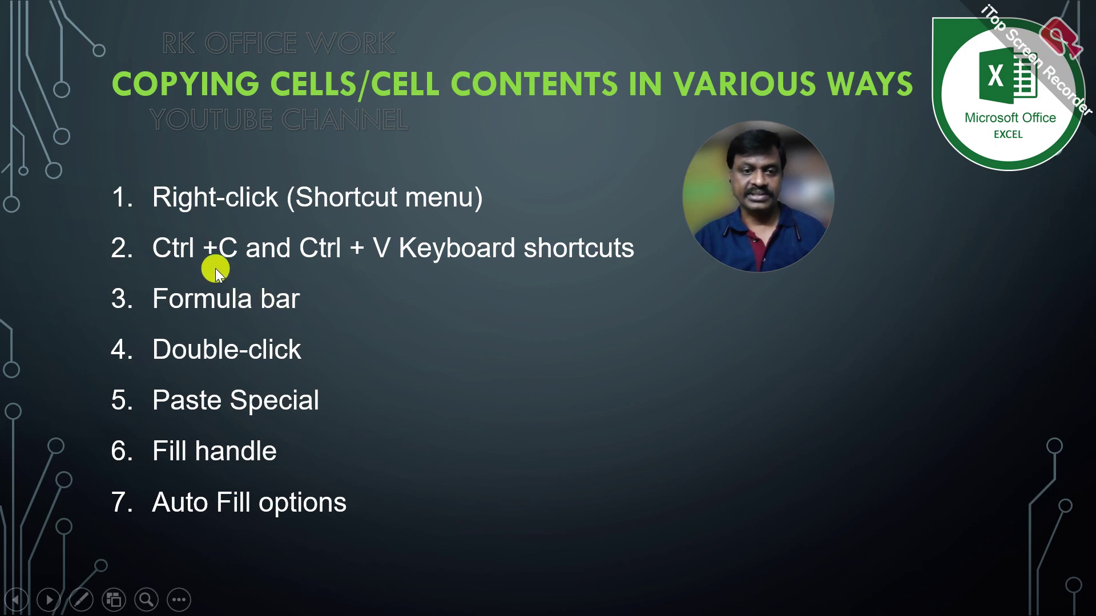
key(alt+Tab)
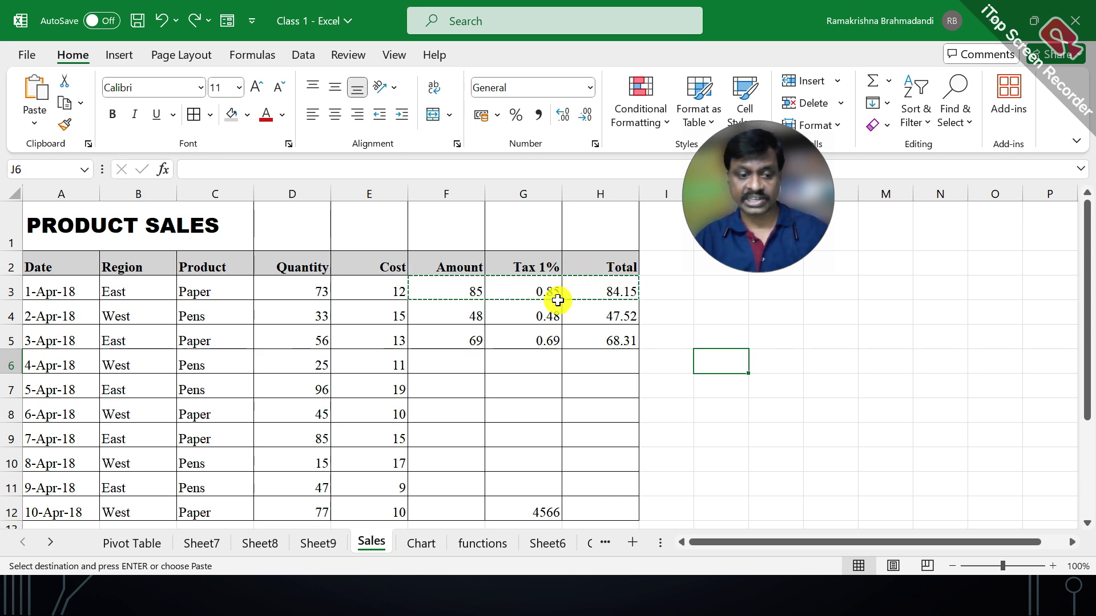
key(Escape)
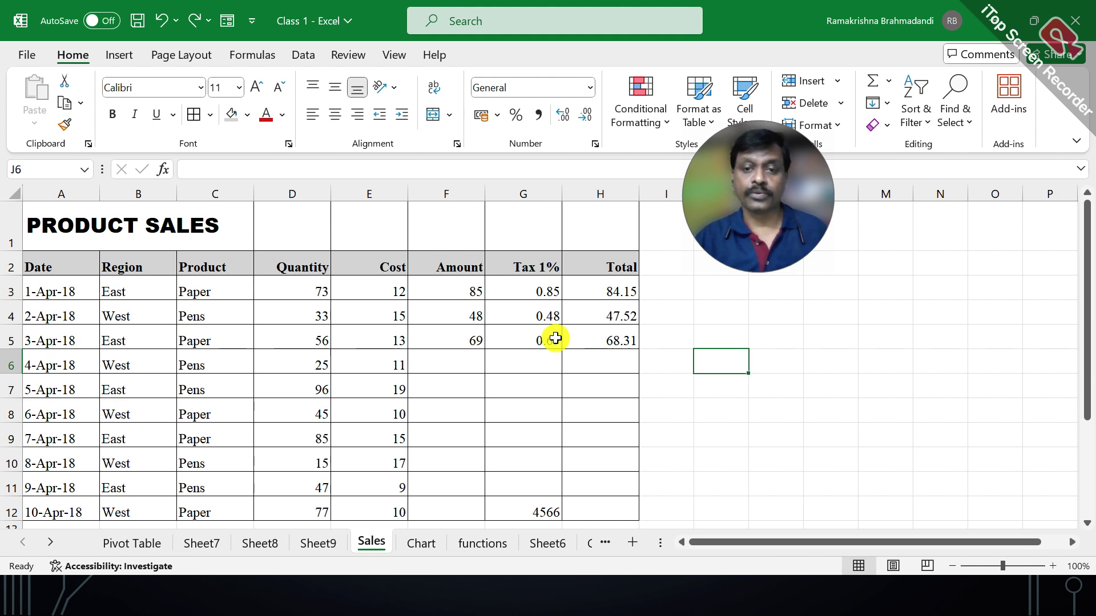
Step: Copy the formula text =SUM(D3:E3) of cell F3 from the formula bar and leave editing without changes
click(609, 286)
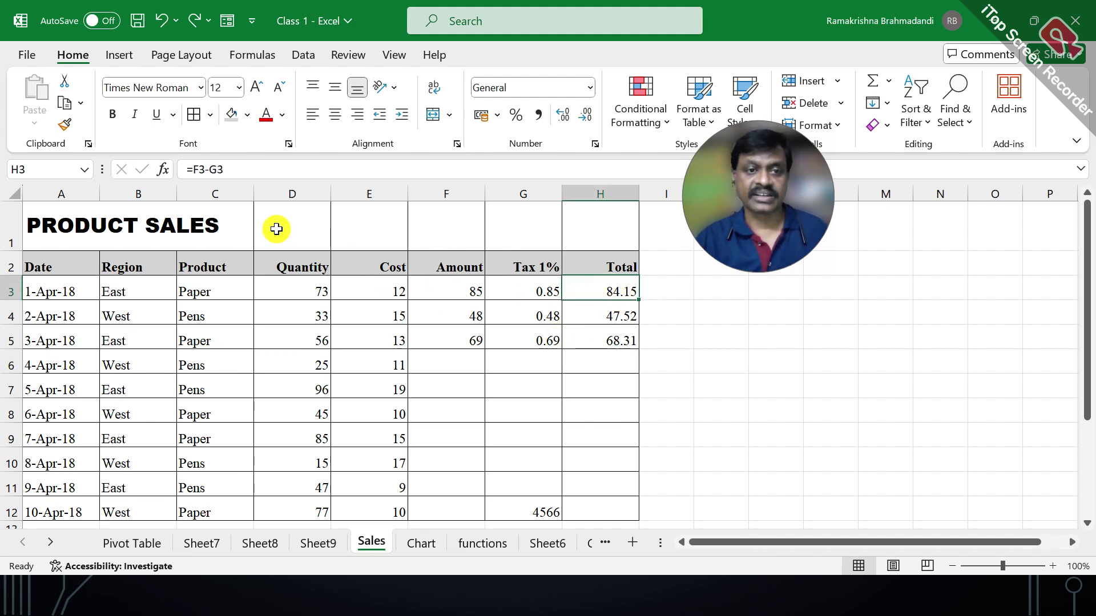
click(464, 288)
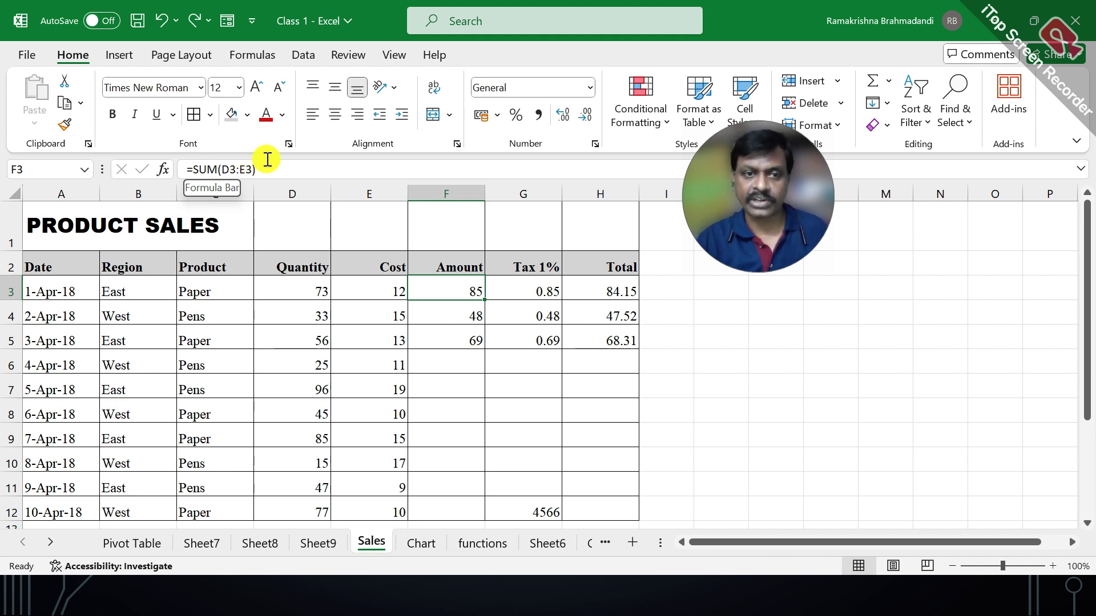
drag(269, 167, 201, 166)
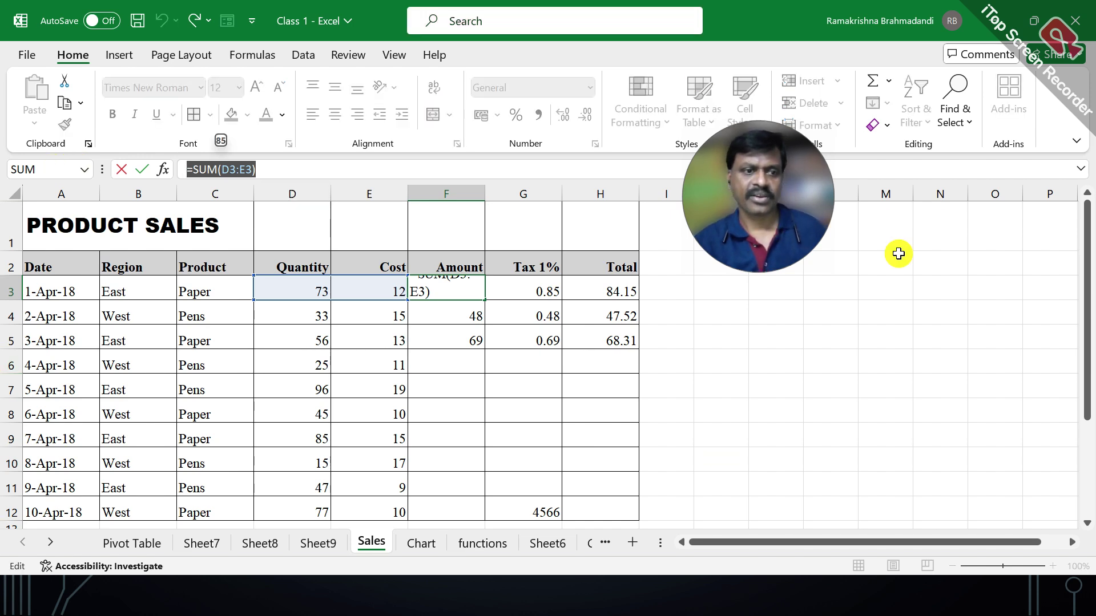
right_click(225, 167)
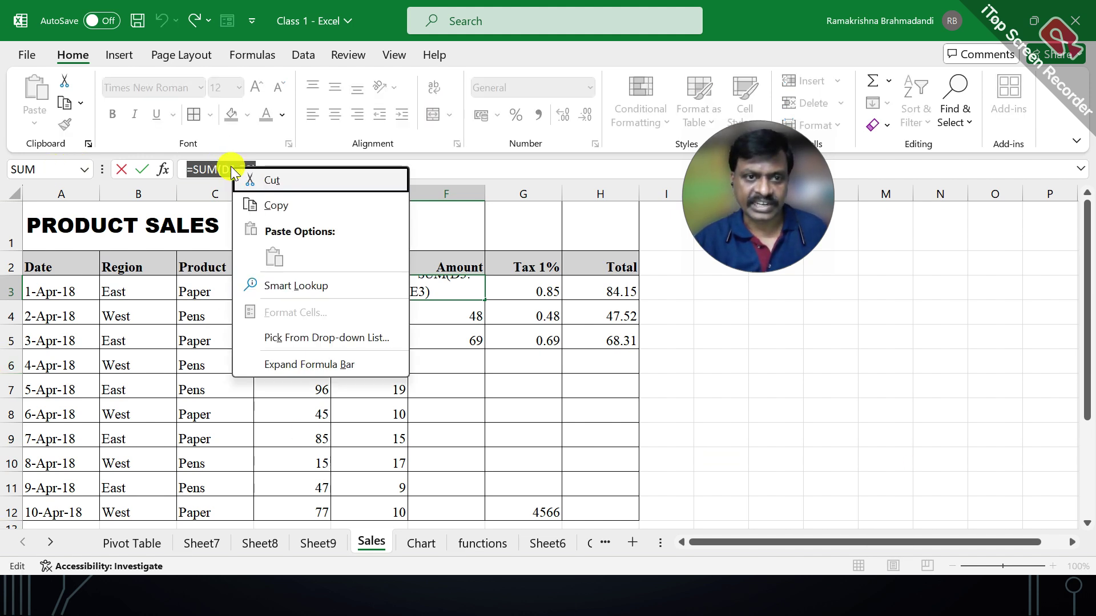
click(261, 201)
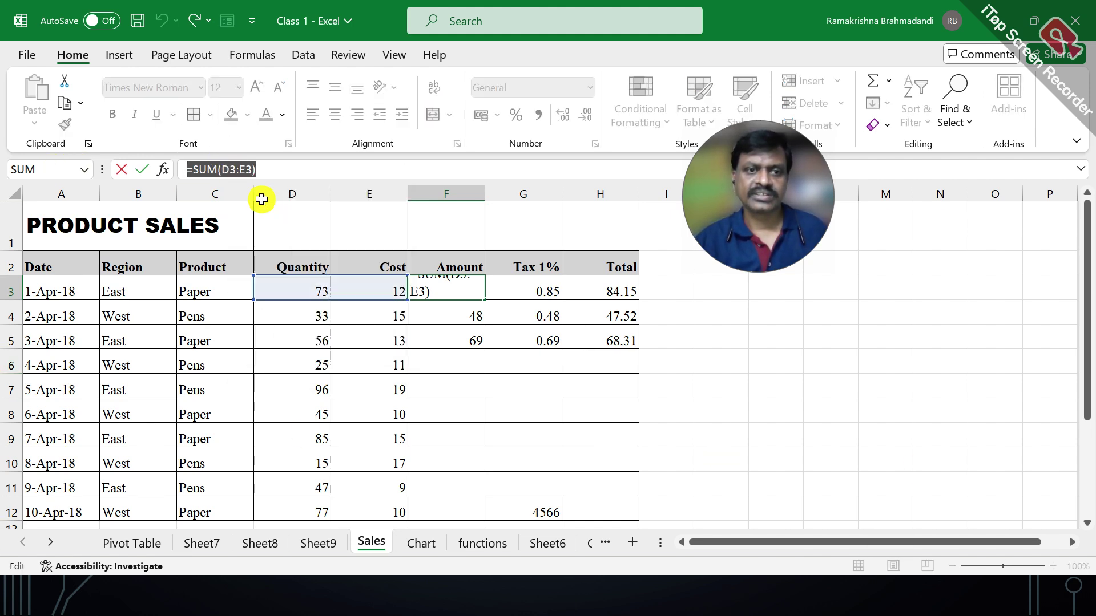
click(121, 171)
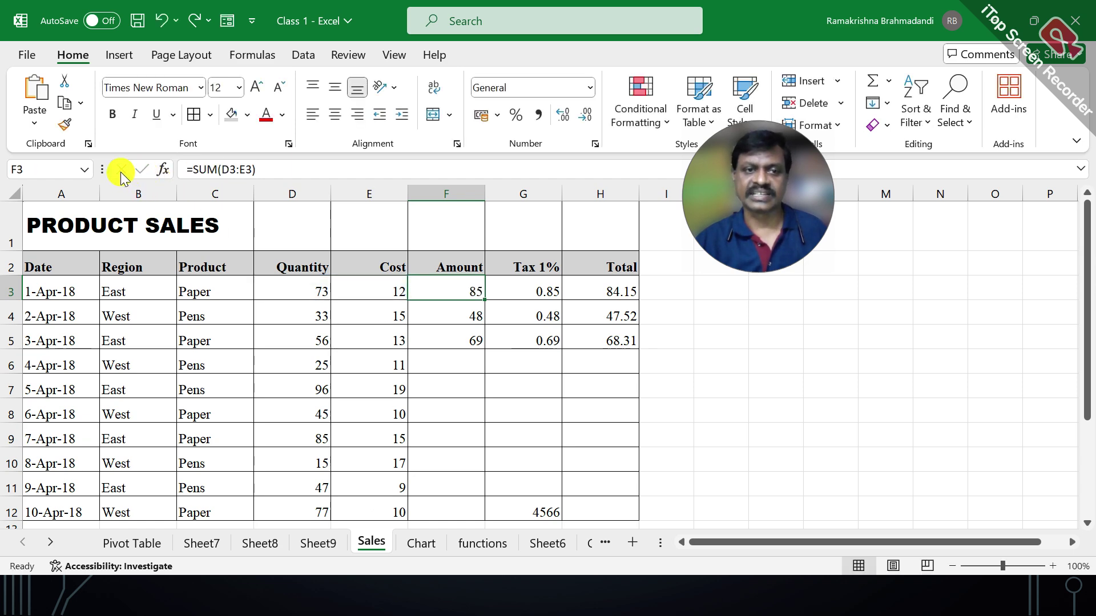
Step: Paste the copied formula text =SUM(D3:E3) into cell L7 in edit mode, confirm it, and reselect L7
double_click(831, 378)
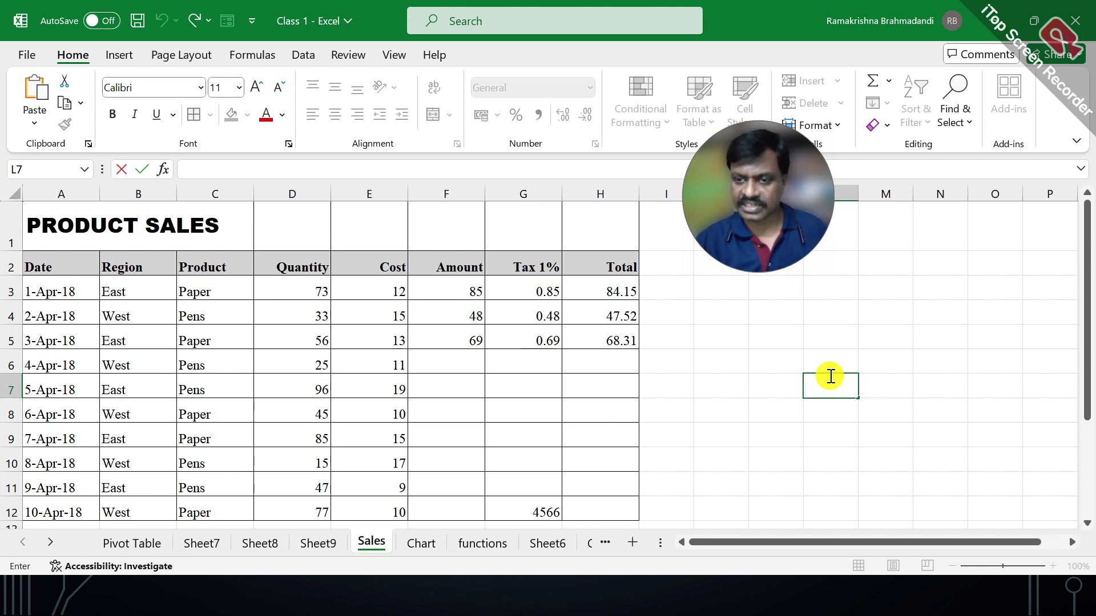
right_click(835, 382)
click(883, 475)
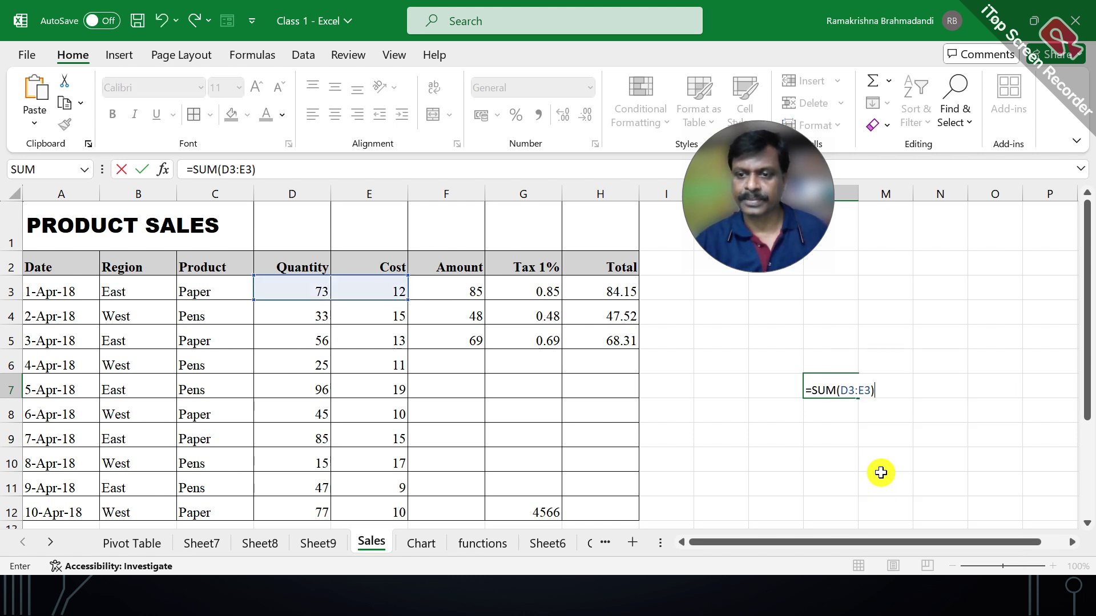
click(846, 454)
click(827, 385)
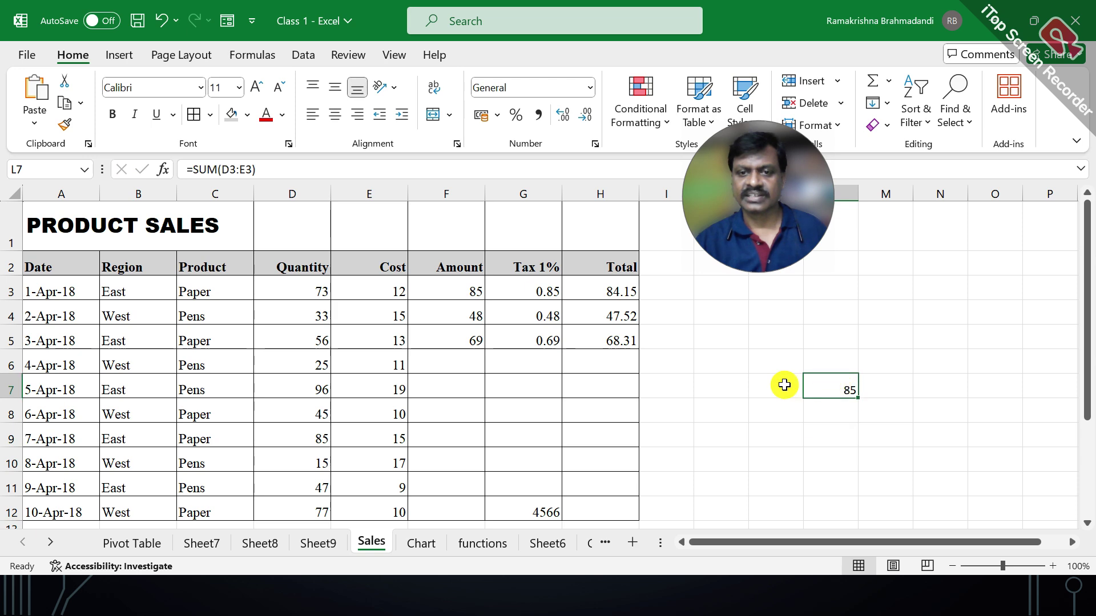
Step: Copy cell F3 with a regular paste into L6, check L7's formula for comparison, and end copy mode
click(462, 289)
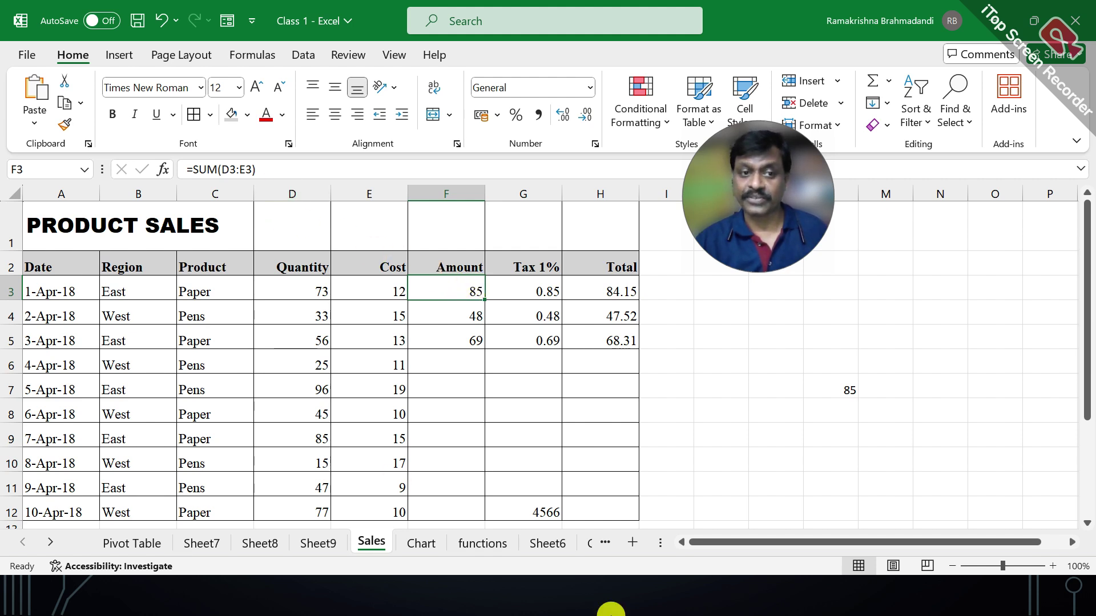
right_click(450, 284)
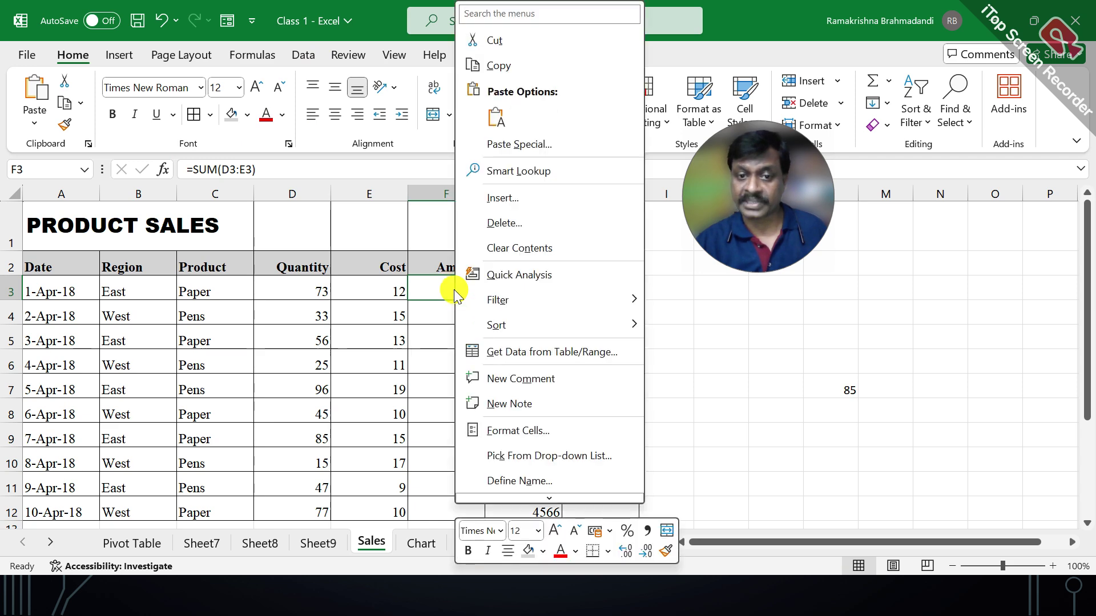
click(495, 70)
right_click(830, 362)
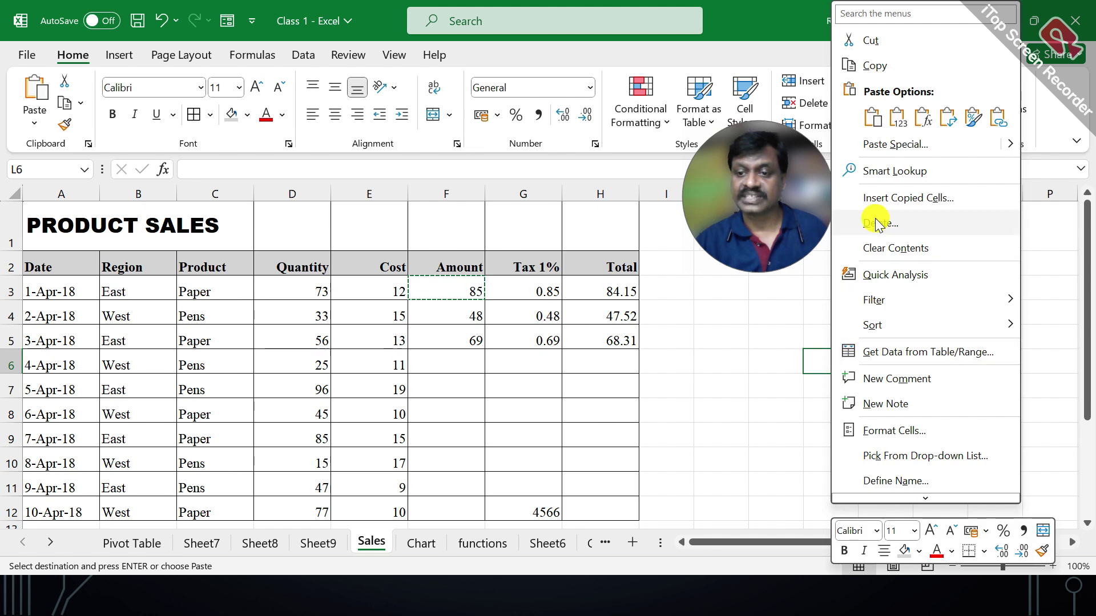
click(874, 121)
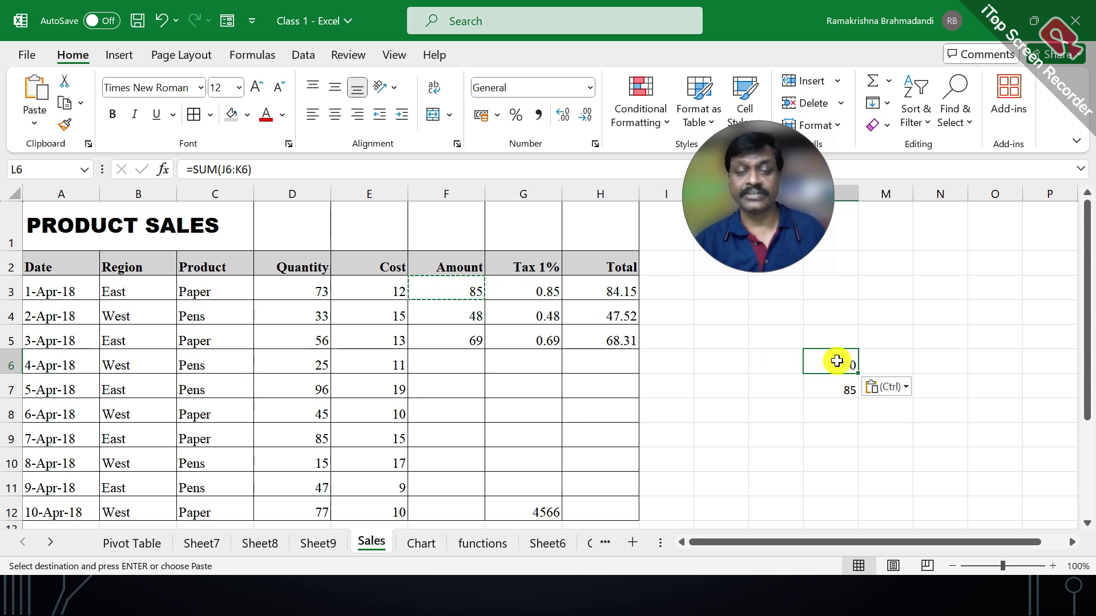
click(820, 388)
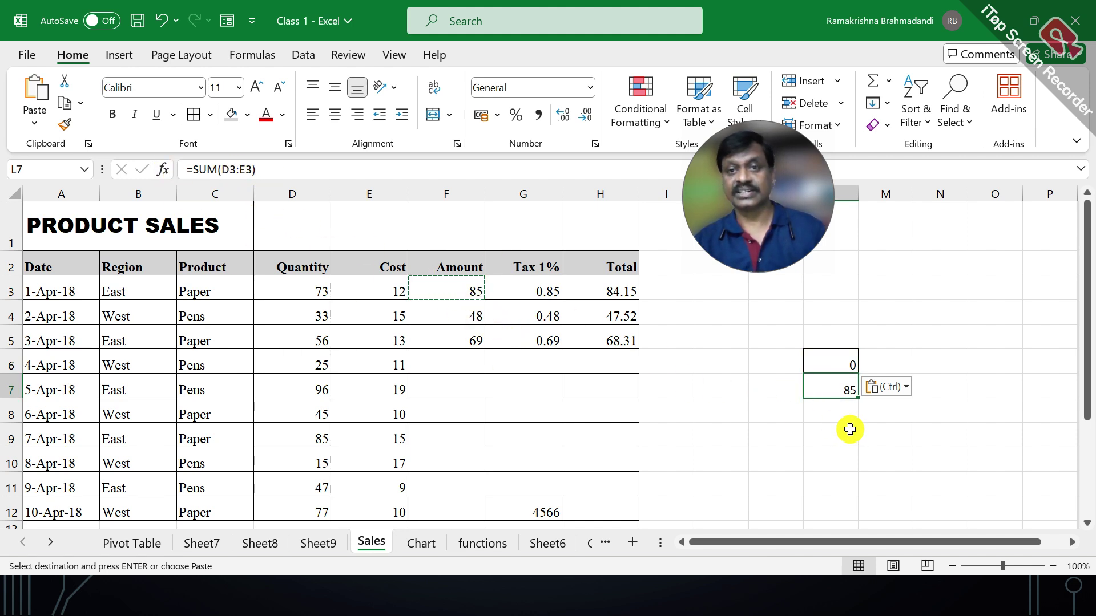
key(Escape)
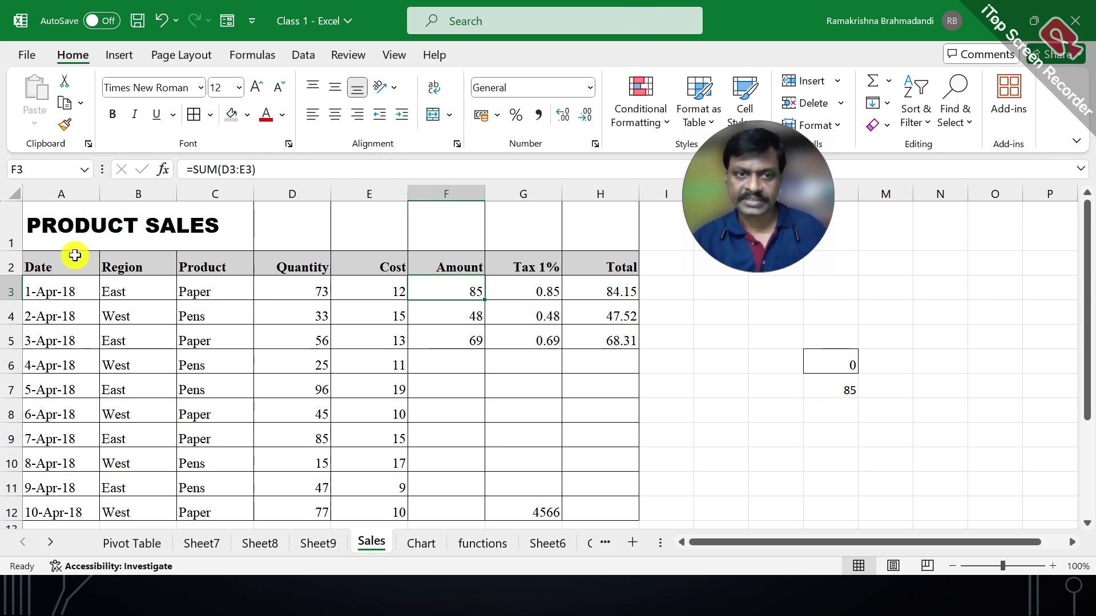
click(258, 170)
drag(258, 169, 165, 165)
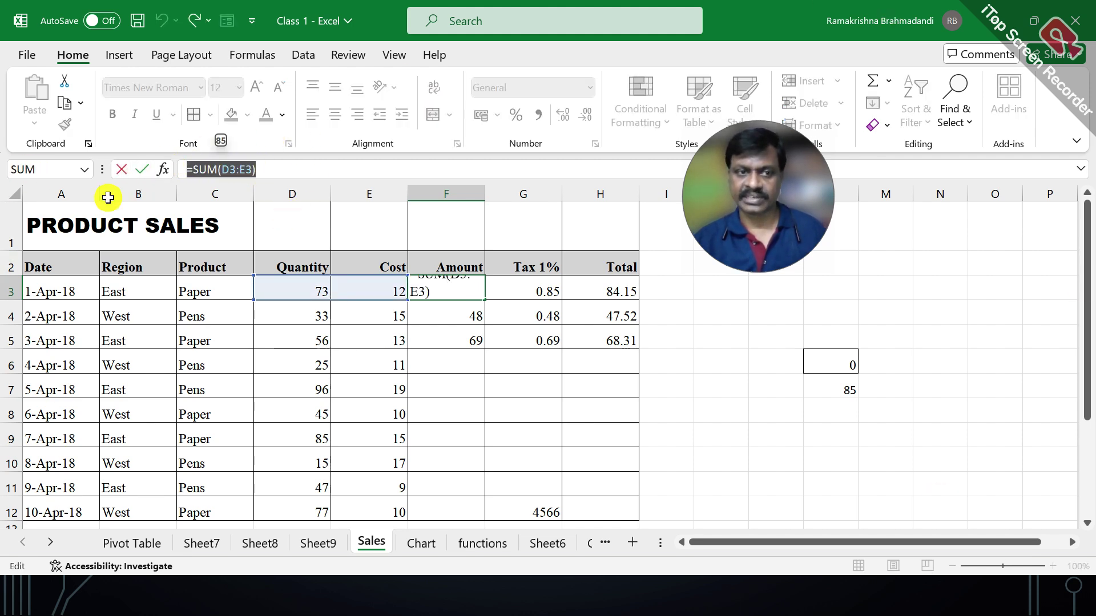
click(120, 169)
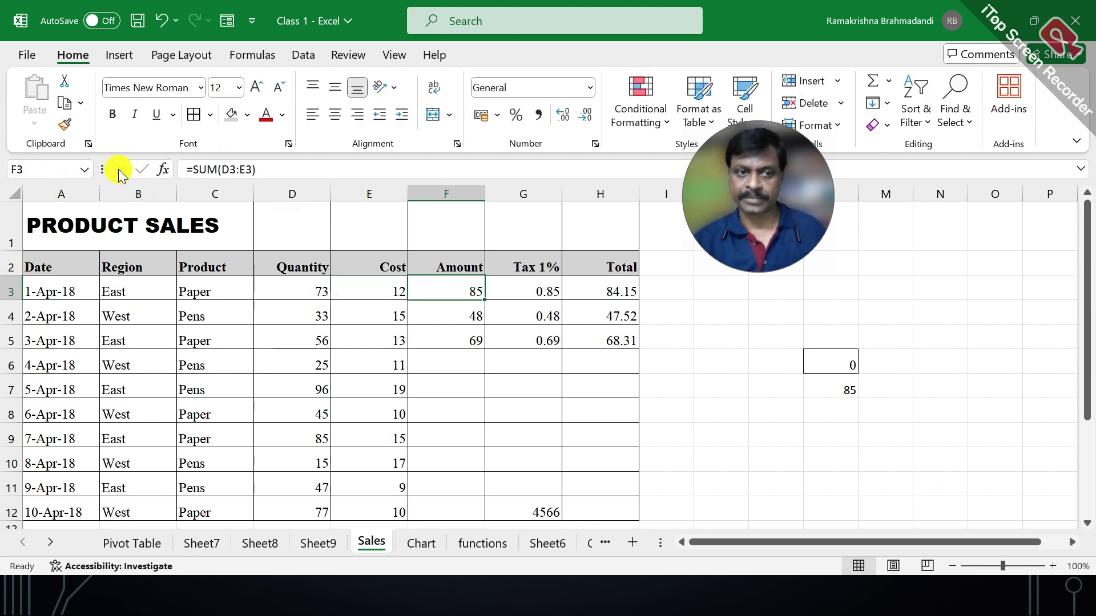
Step: Copy the formula text =SUM(D3:E3) by editing directly inside cell F3, and leave editing without changes
double_click(458, 284)
drag(487, 284, 397, 281)
right_click(451, 298)
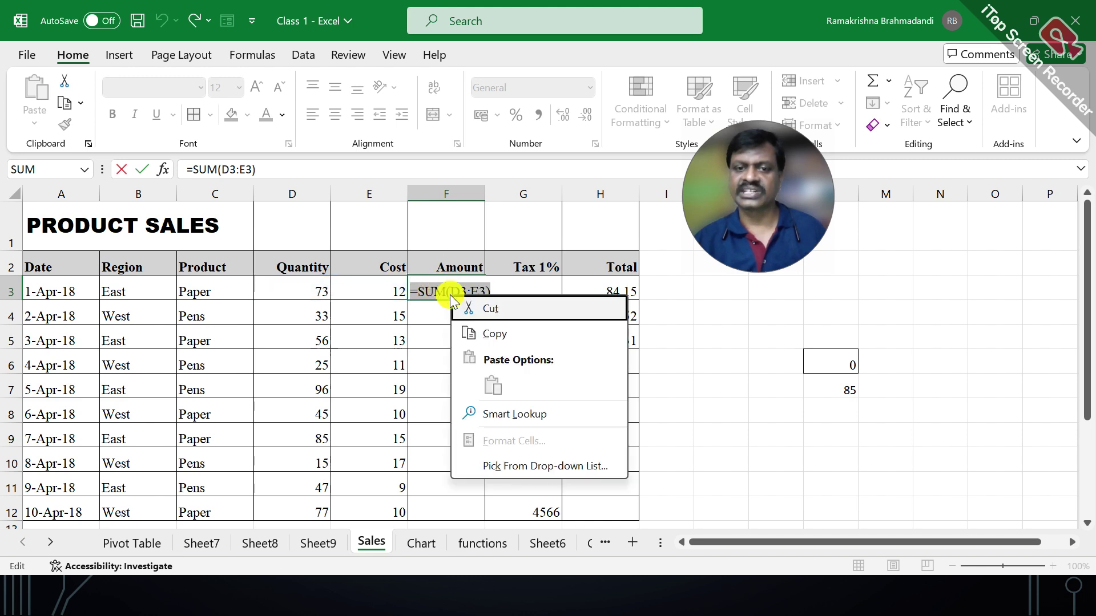
click(484, 340)
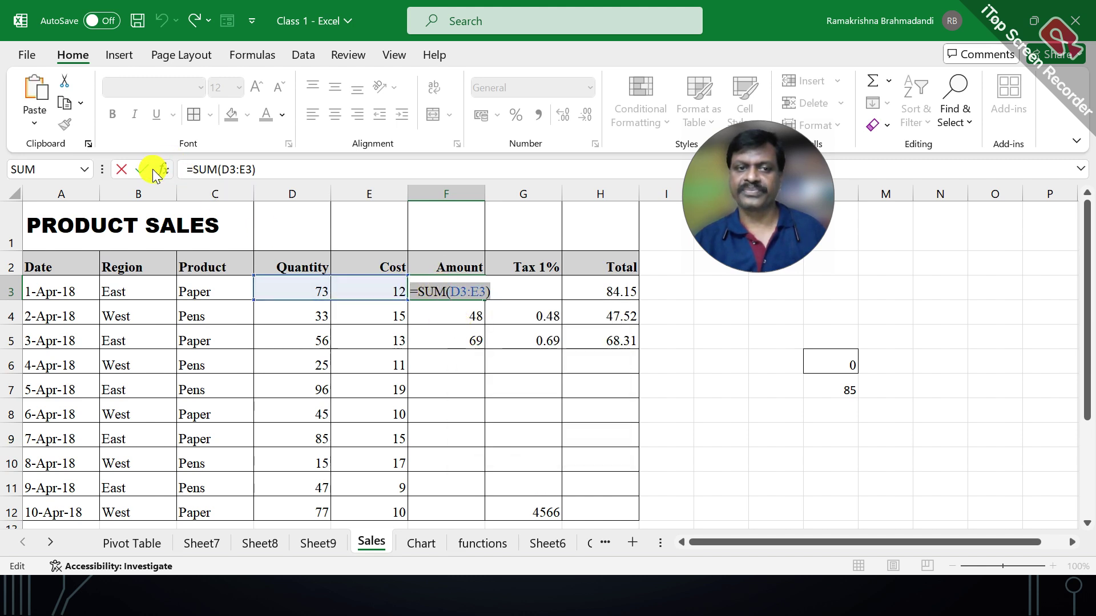
click(128, 172)
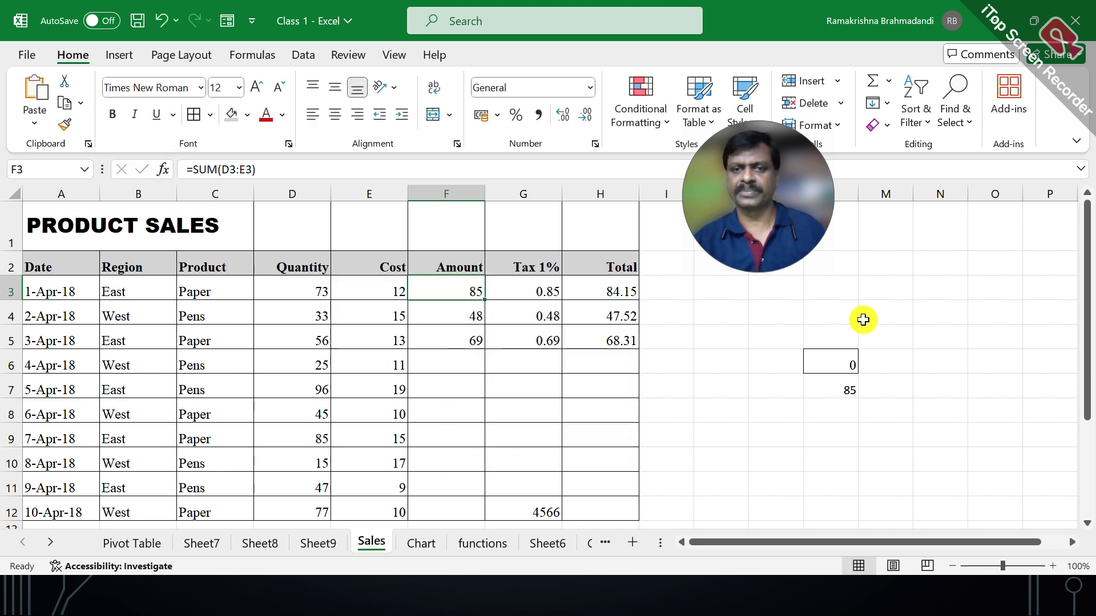
Step: Paste the copied formula text into cell N6 in edit mode, and compare the formulas in L6 and N6
double_click(932, 358)
right_click(938, 364)
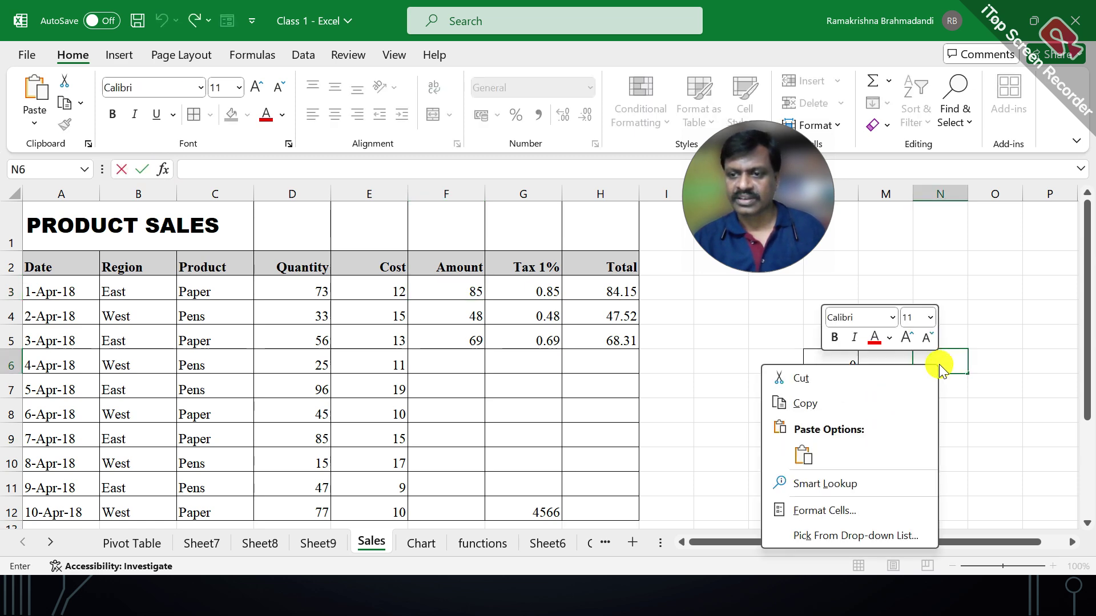
click(806, 456)
click(916, 411)
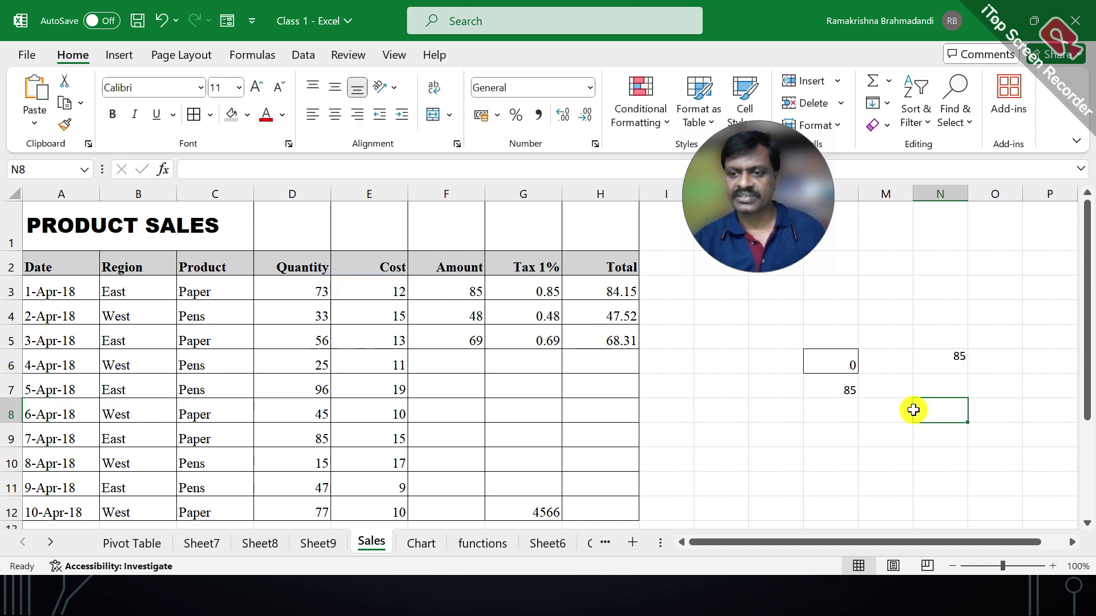
click(845, 370)
click(942, 360)
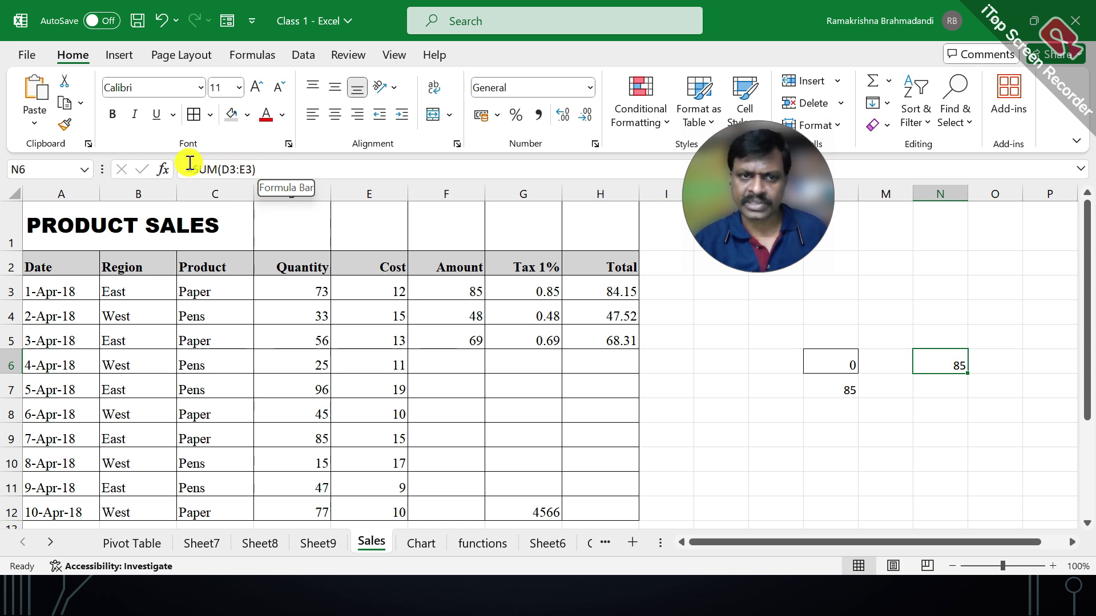
Step: View F3's formula in edit mode without changing it, review the copying methods in the slide show, and return to Excel
double_click(467, 286)
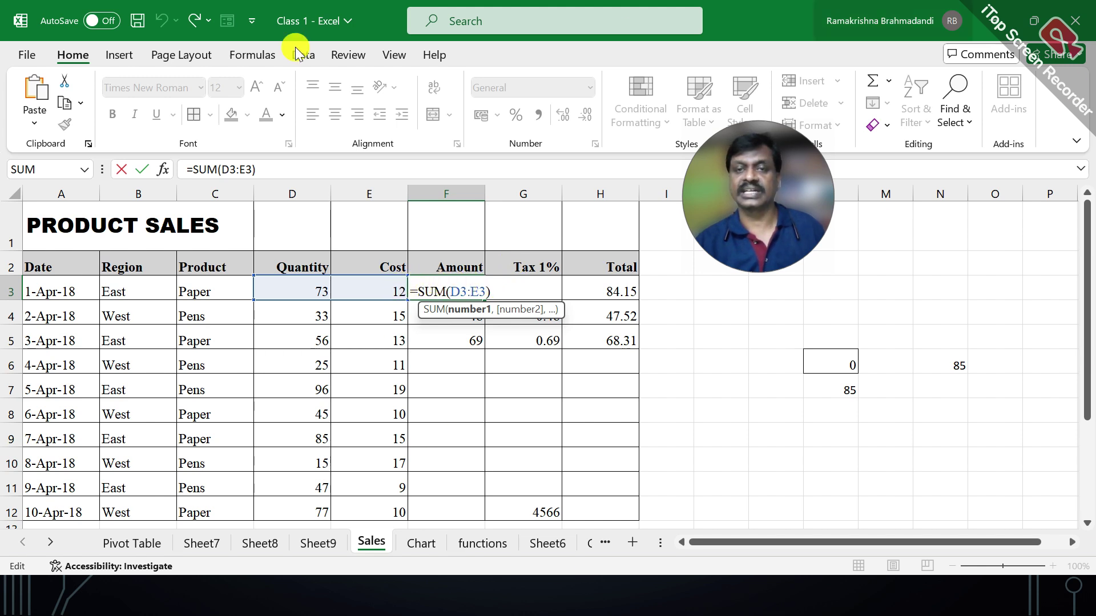
click(122, 171)
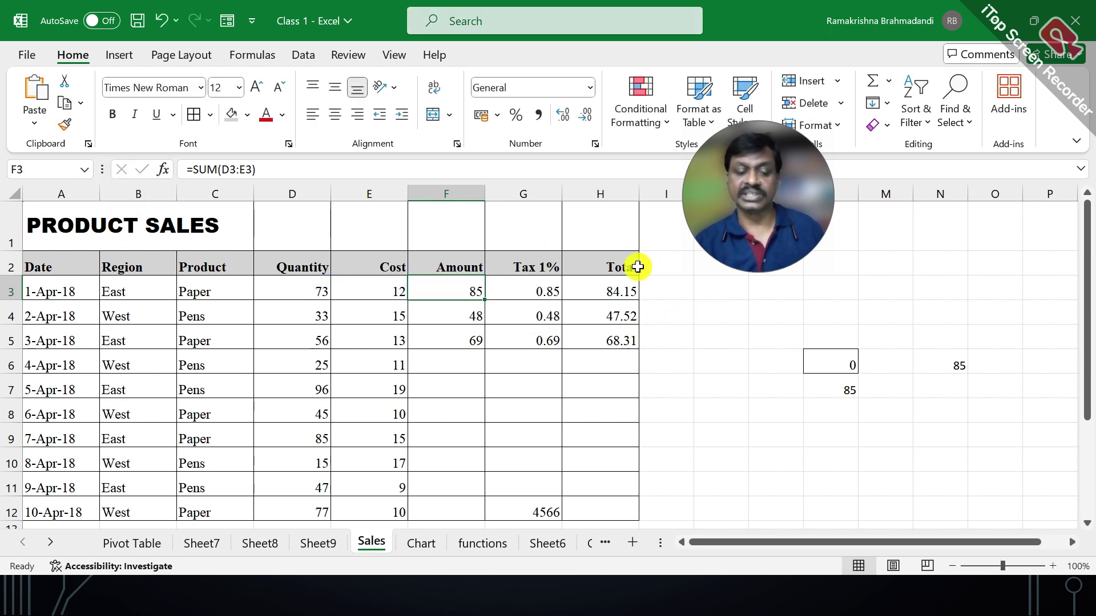
key(alt+Tab)
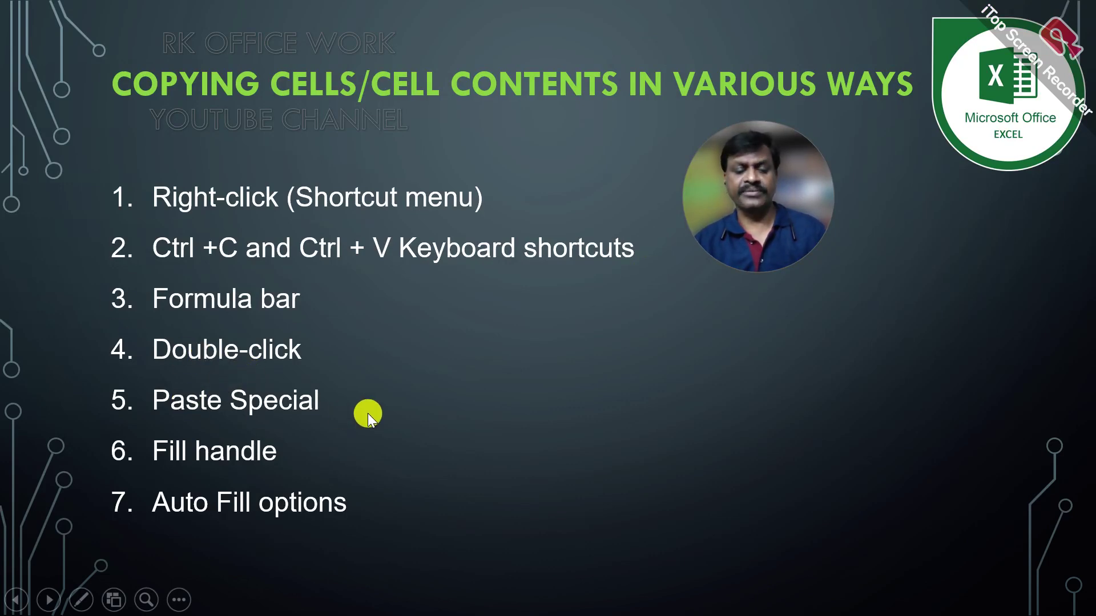
key(alt+Tab)
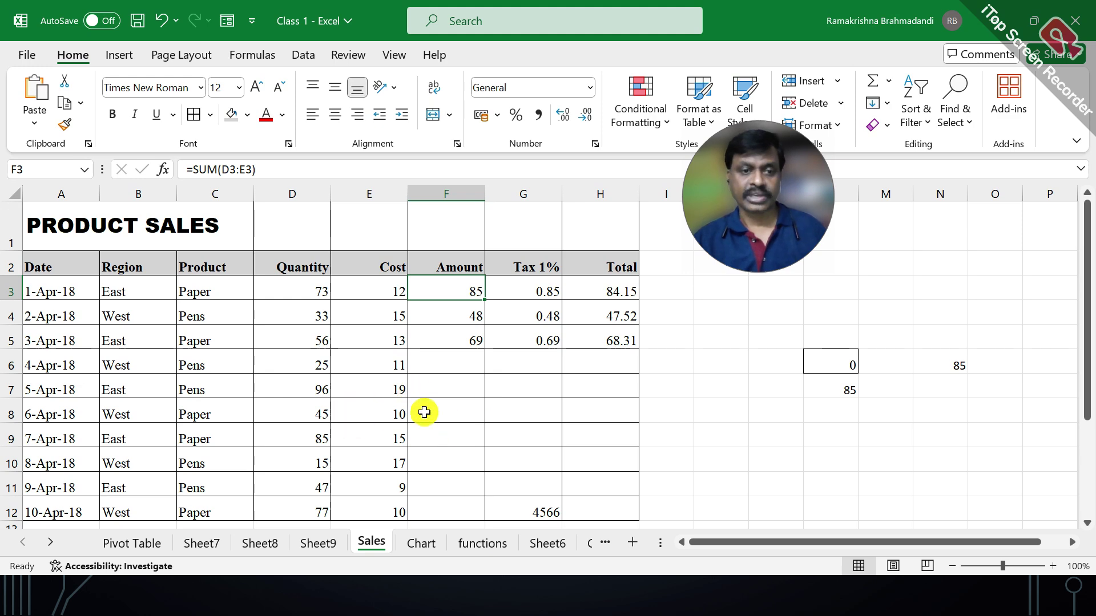
Step: Copy the Amount, Tax and Total cells F3:H5
drag(465, 279, 578, 330)
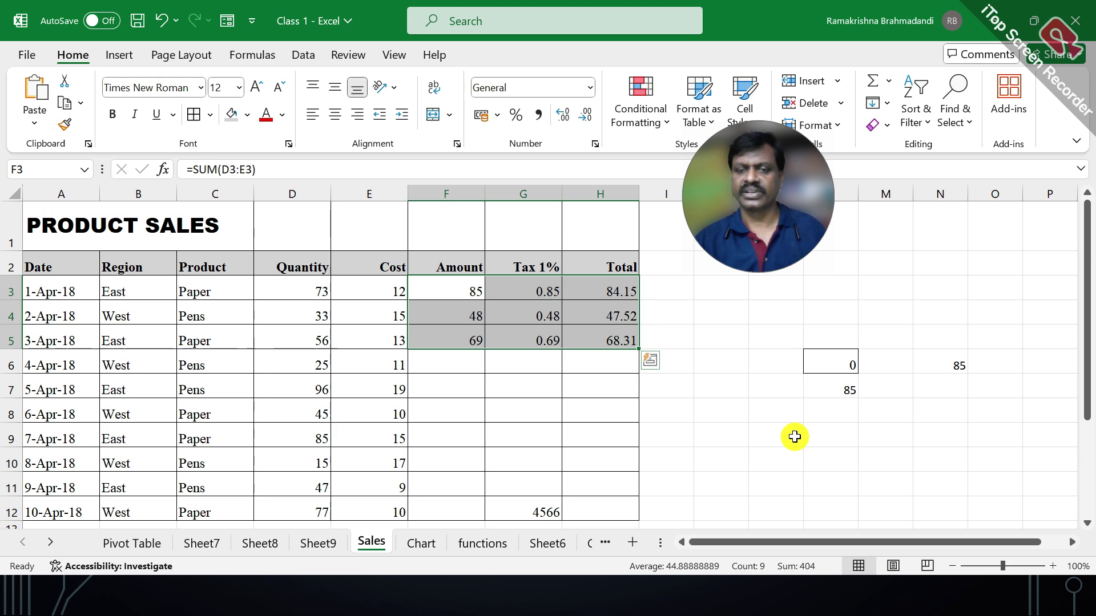
right_click(535, 292)
click(573, 65)
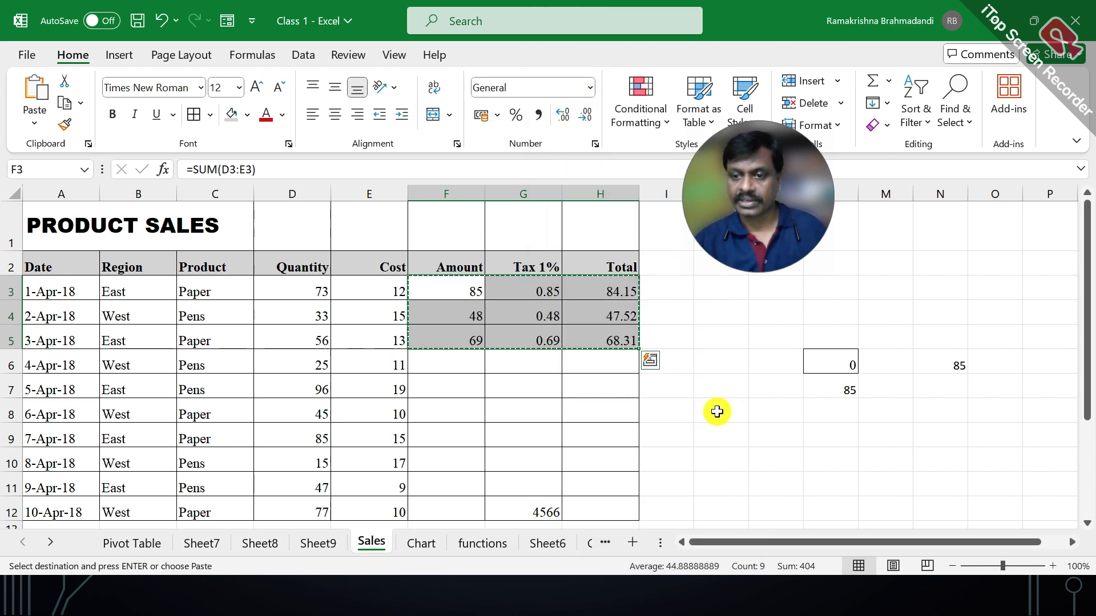
Step: Try a regular paste of the copied range starting at J8, and undo it
right_click(717, 409)
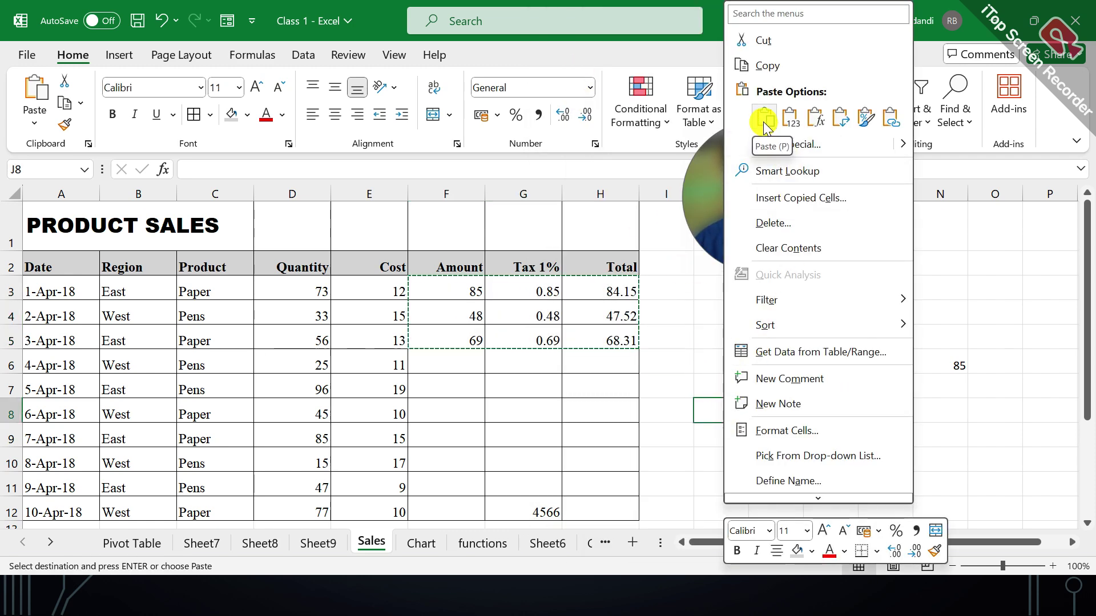
click(765, 140)
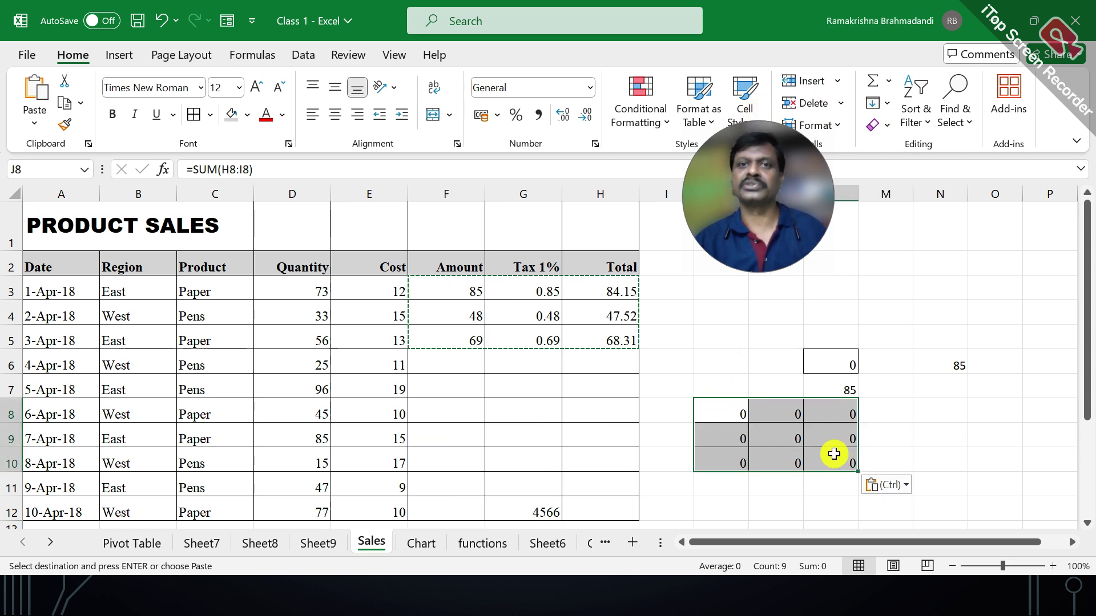
click(161, 17)
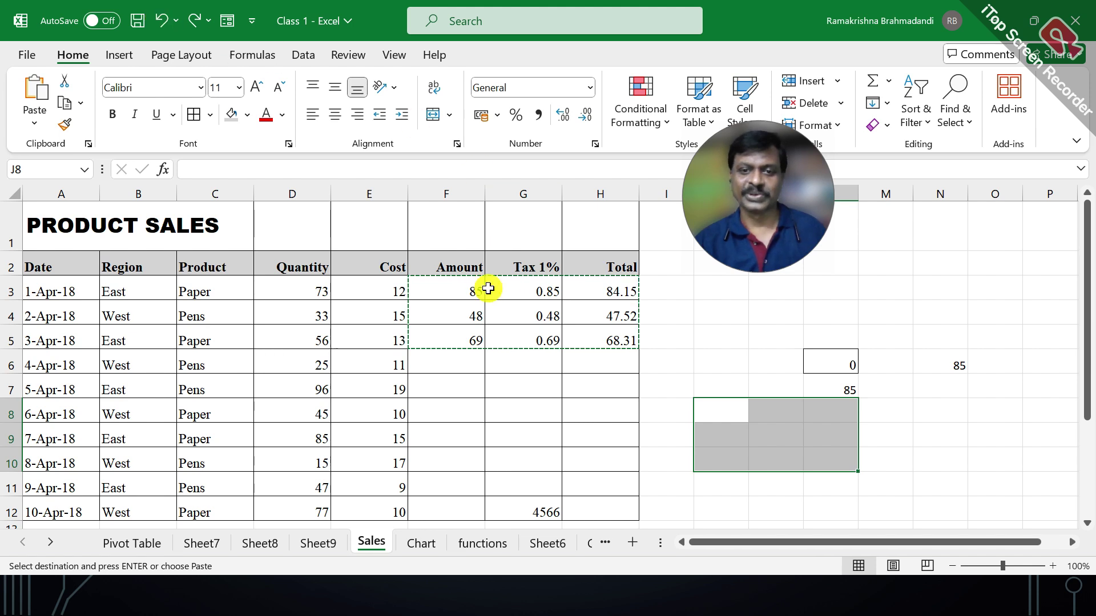
Step: Paste the copied range as values only, starting at cell J8
click(710, 411)
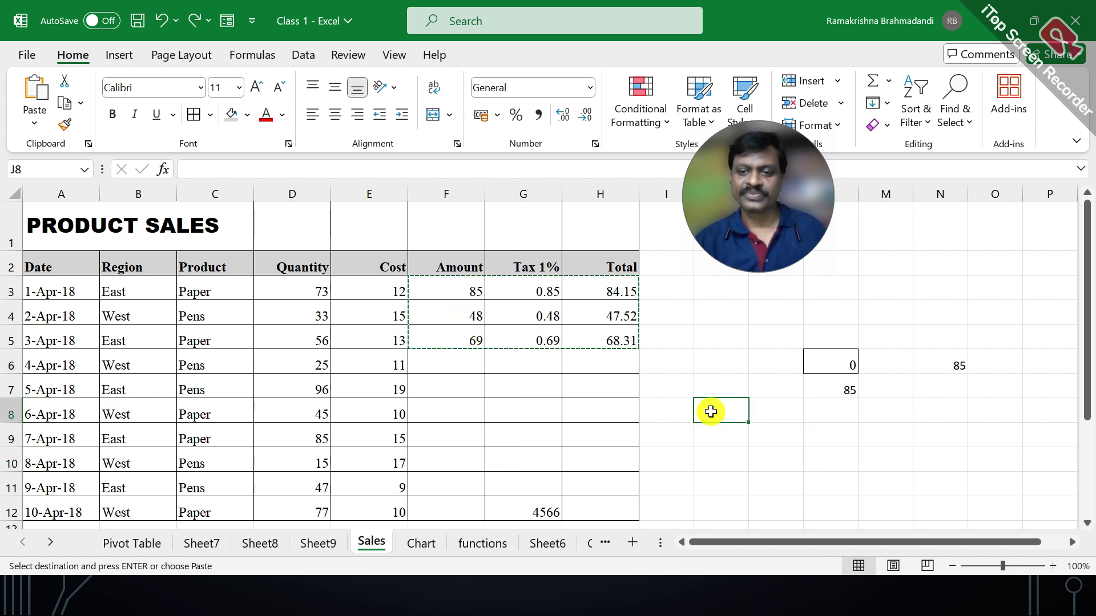
right_click(717, 416)
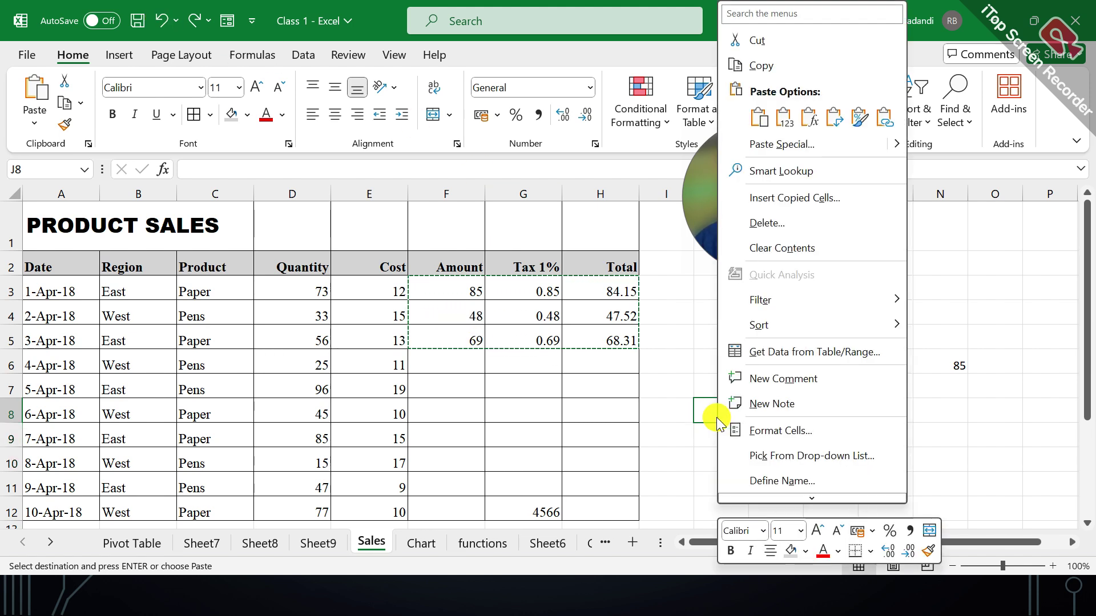
click(786, 123)
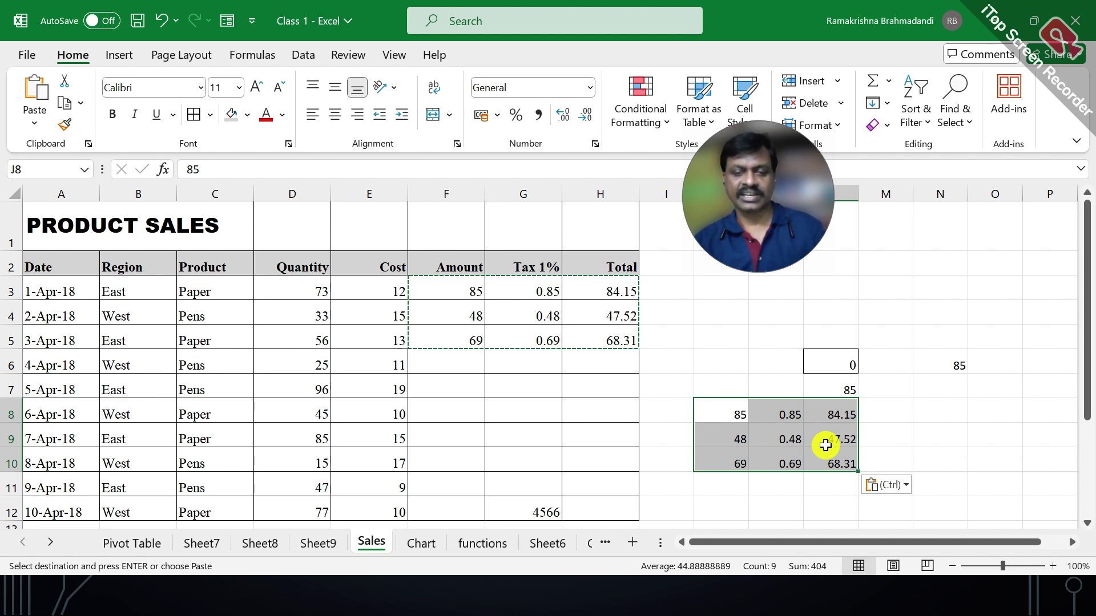
Step: Undo the values paste at J8 and paste the copied range there again as values only
key(ctrl+z)
click(710, 410)
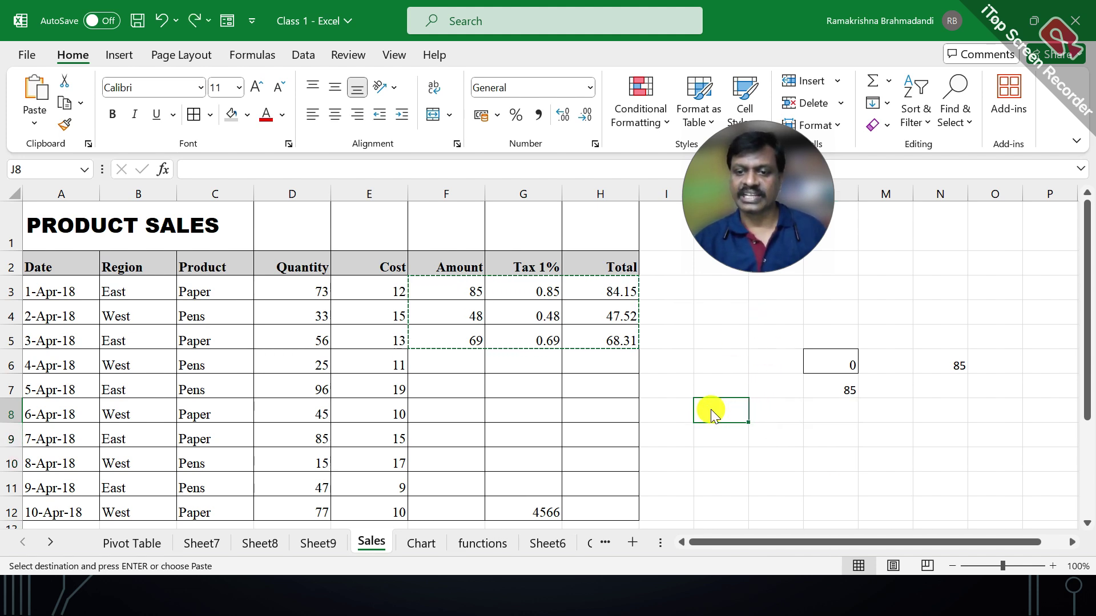
right_click(711, 409)
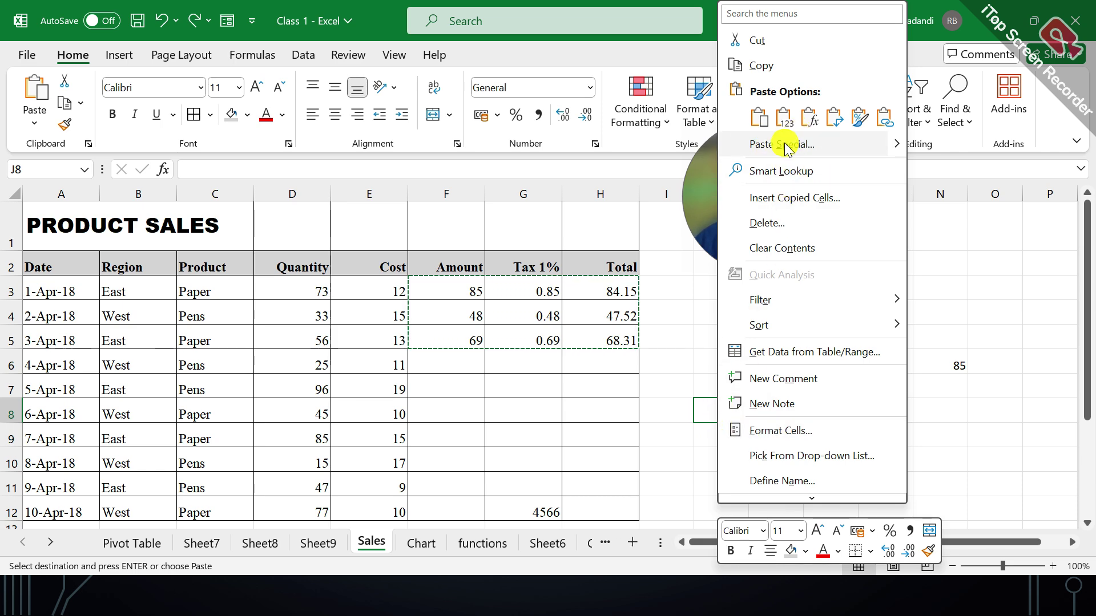
click(372, 20)
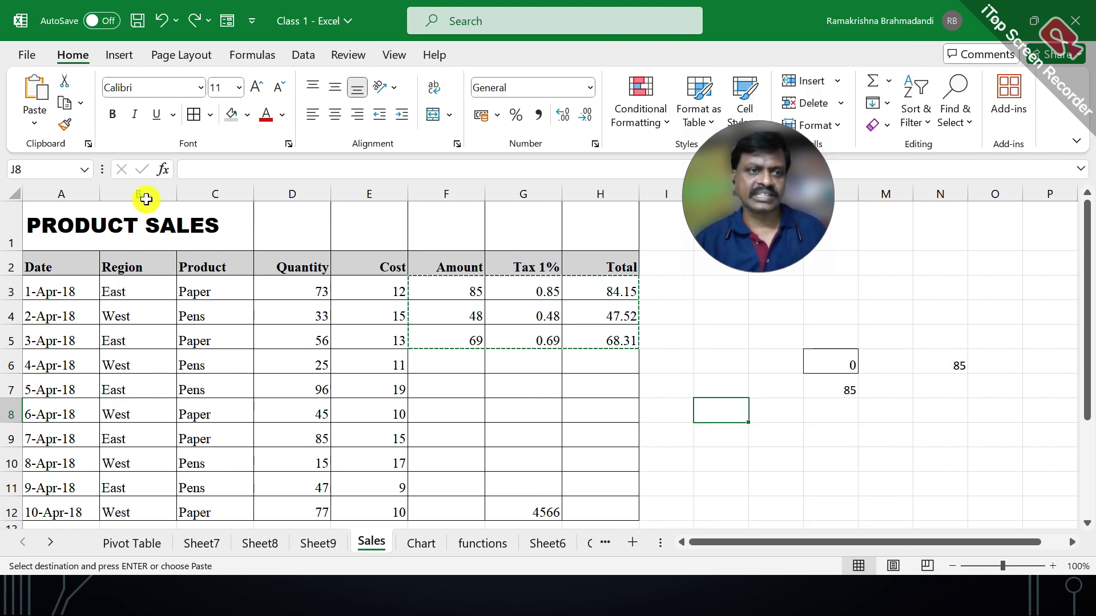
click(32, 115)
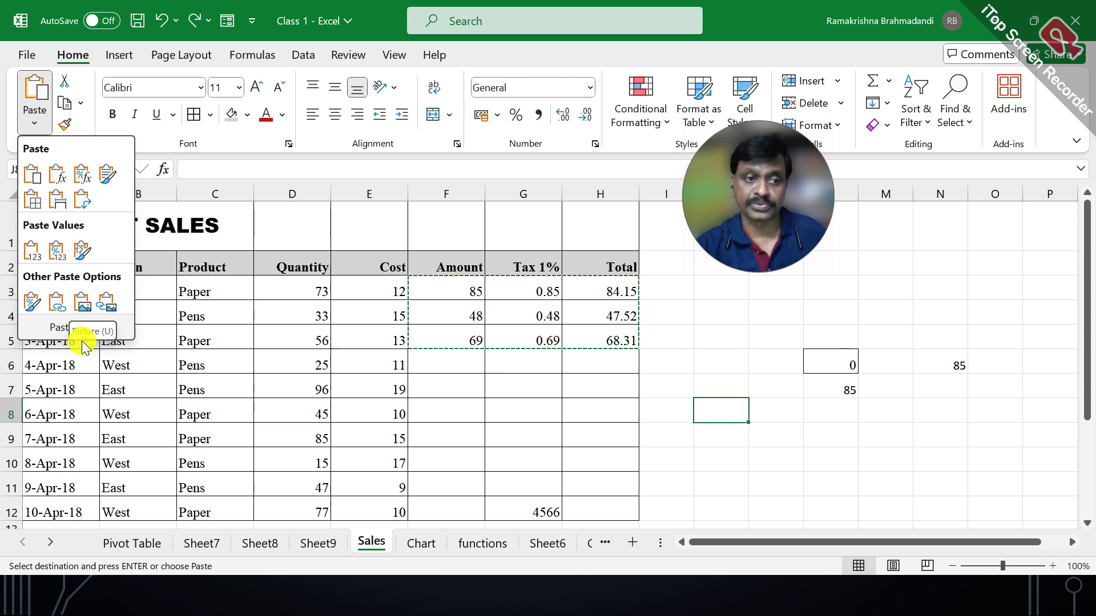
click(35, 255)
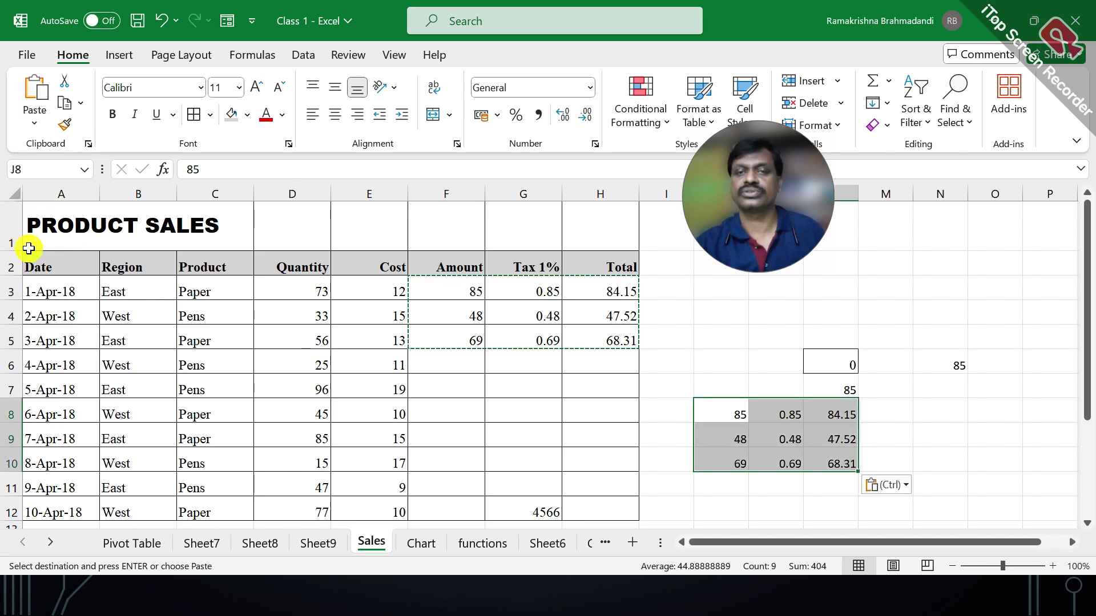
Step: Check the formulas behind the Amount, Tax and Total cells in row 5
click(783, 377)
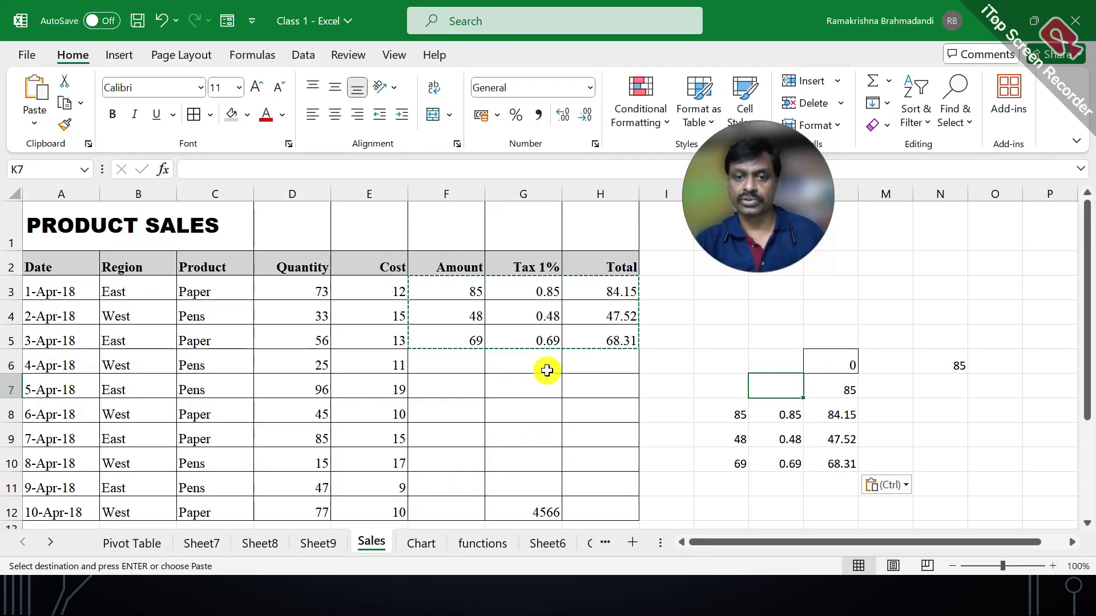
click(580, 338)
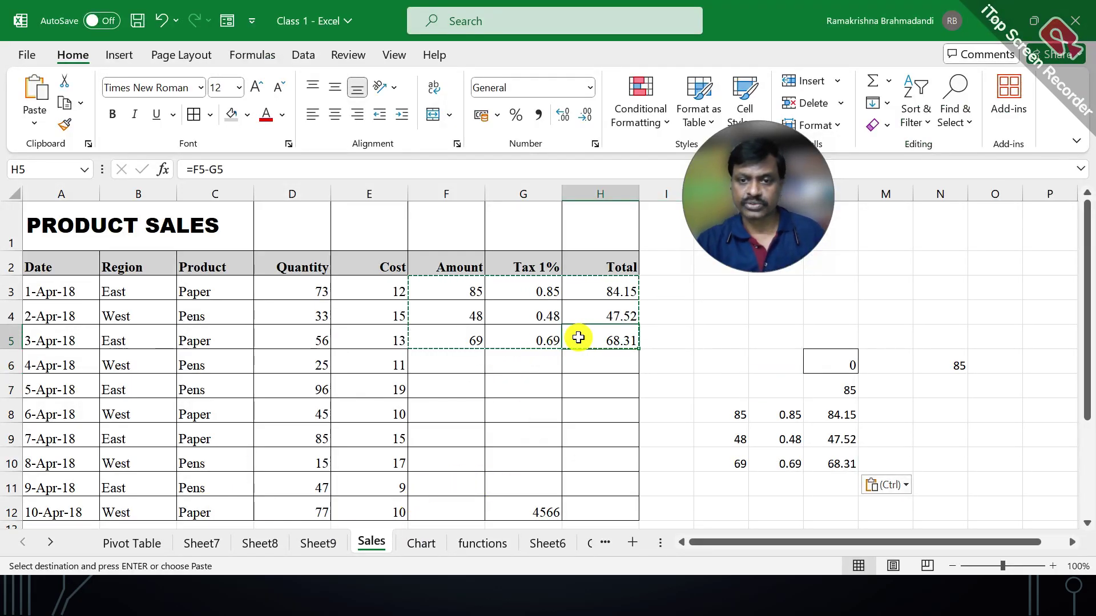
click(468, 336)
click(491, 335)
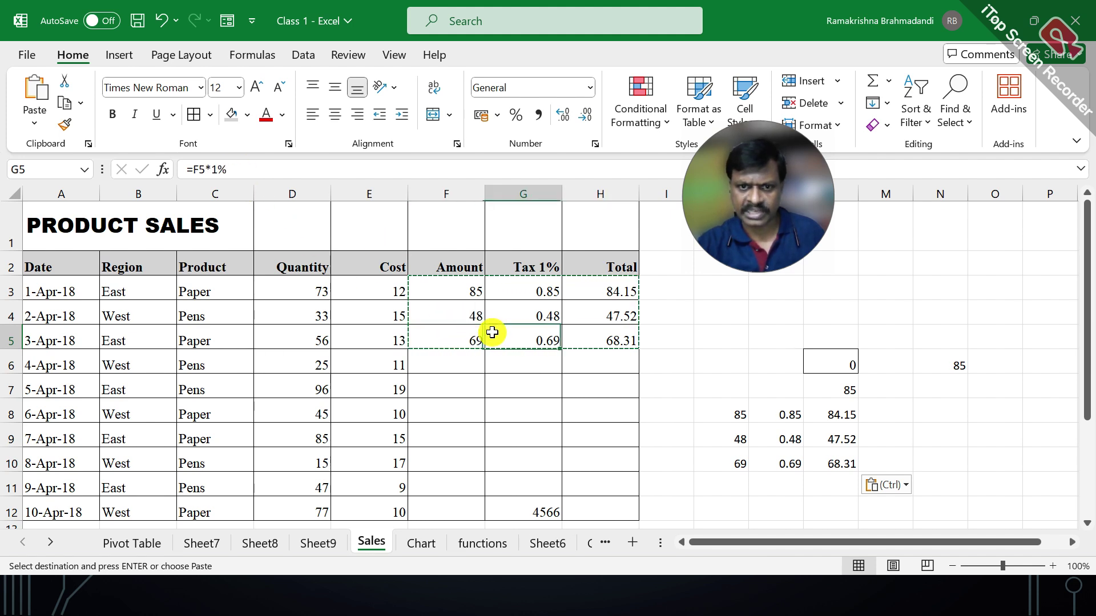
click(585, 327)
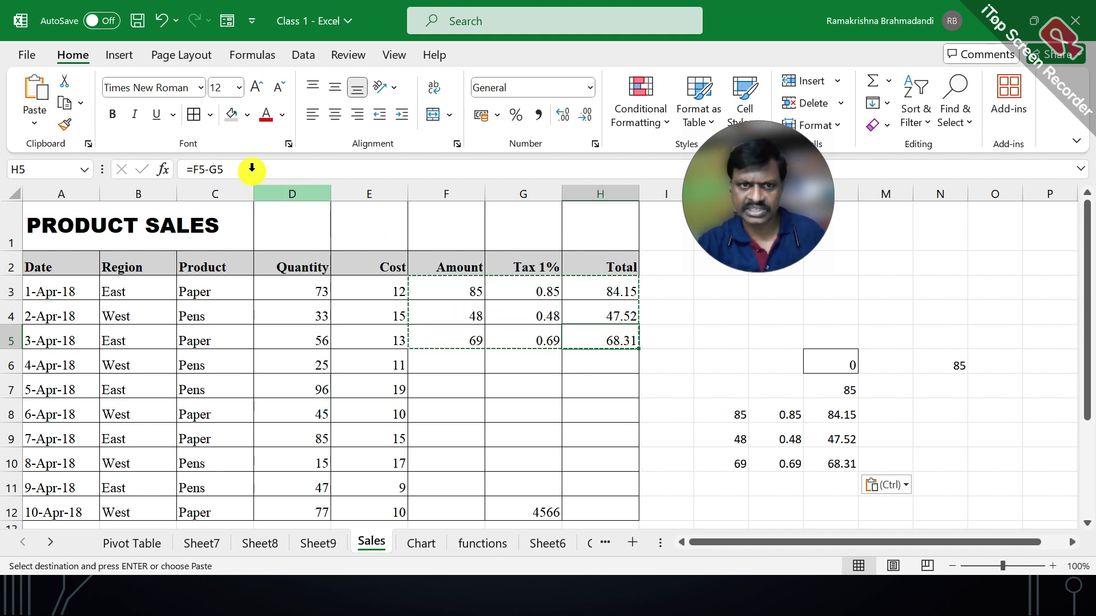
Step: Cancel the copy selection and fill the F5:H5 formulas down through row 11
drag(433, 332, 593, 333)
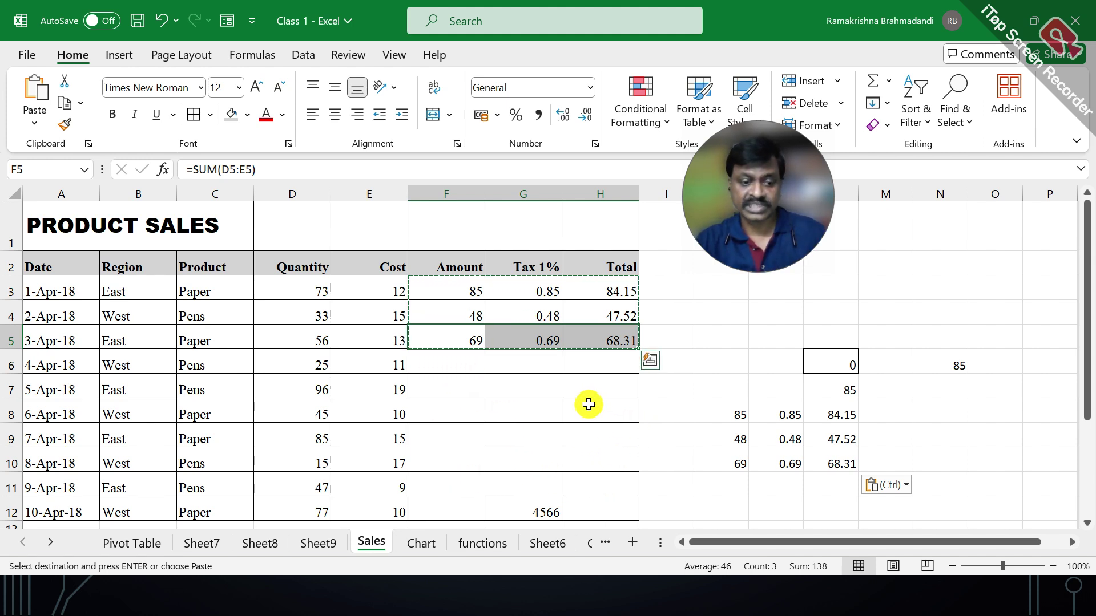
key(Escape)
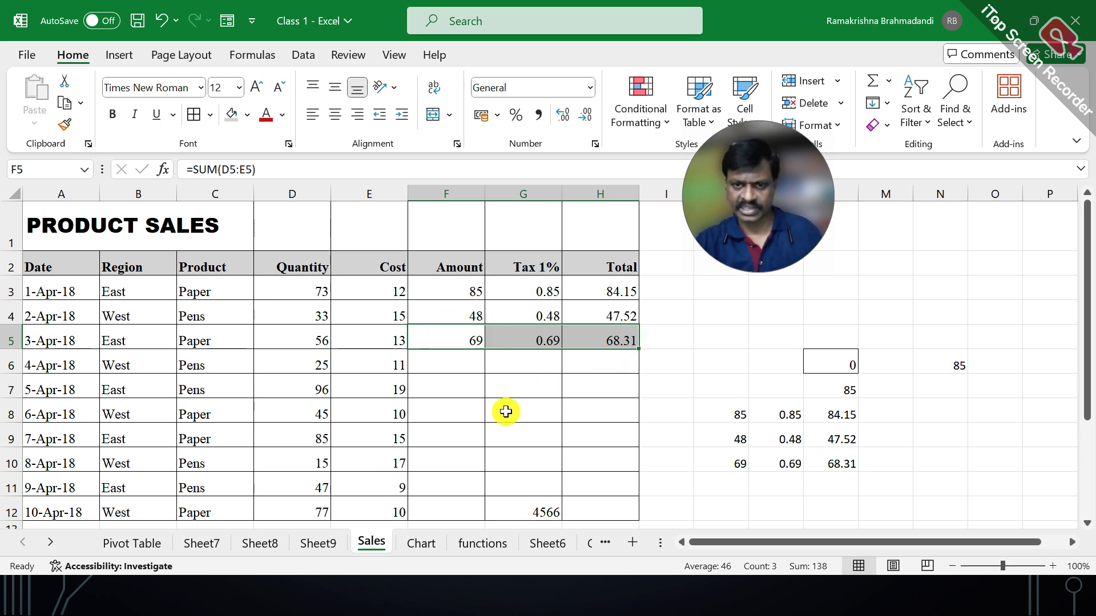
click(608, 354)
drag(431, 335, 636, 368)
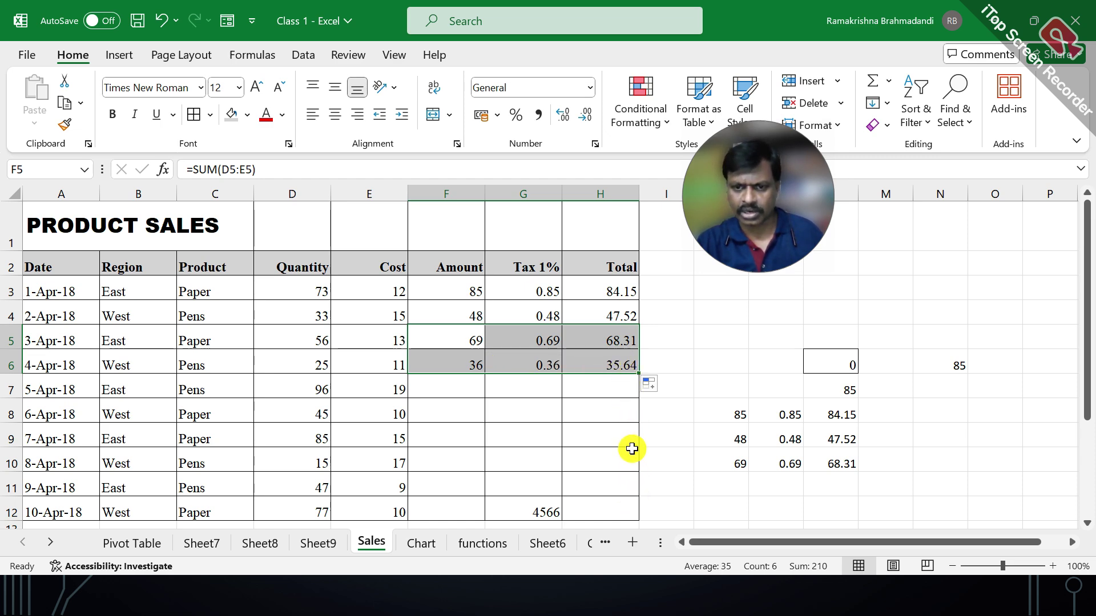
double_click(634, 371)
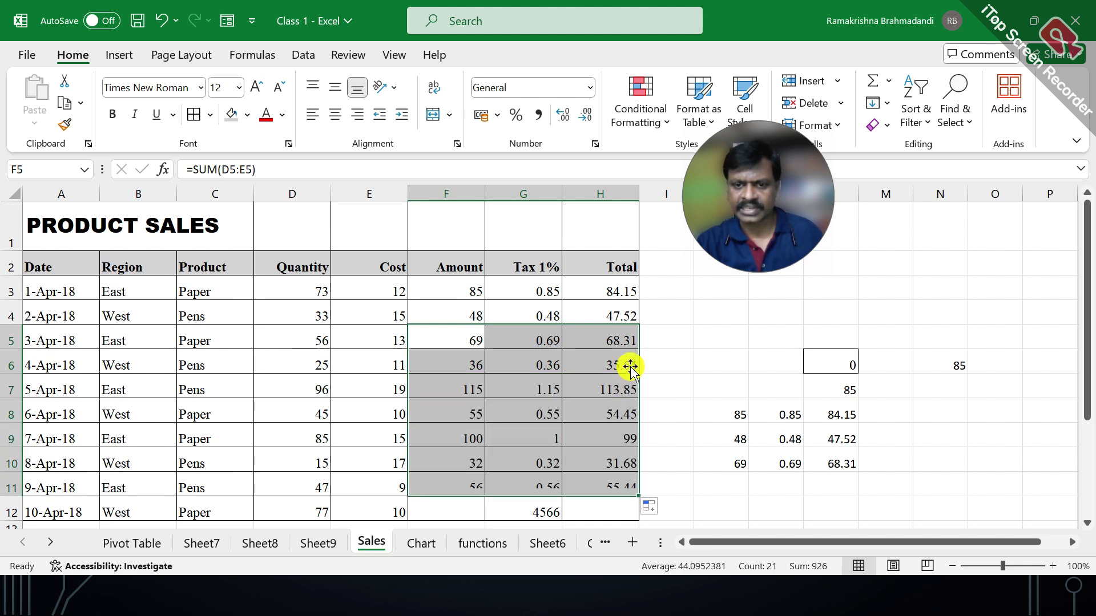
Step: Clear cell G12, and try filling the row 11 formulas down into row 12 before undoing that fill
click(540, 505)
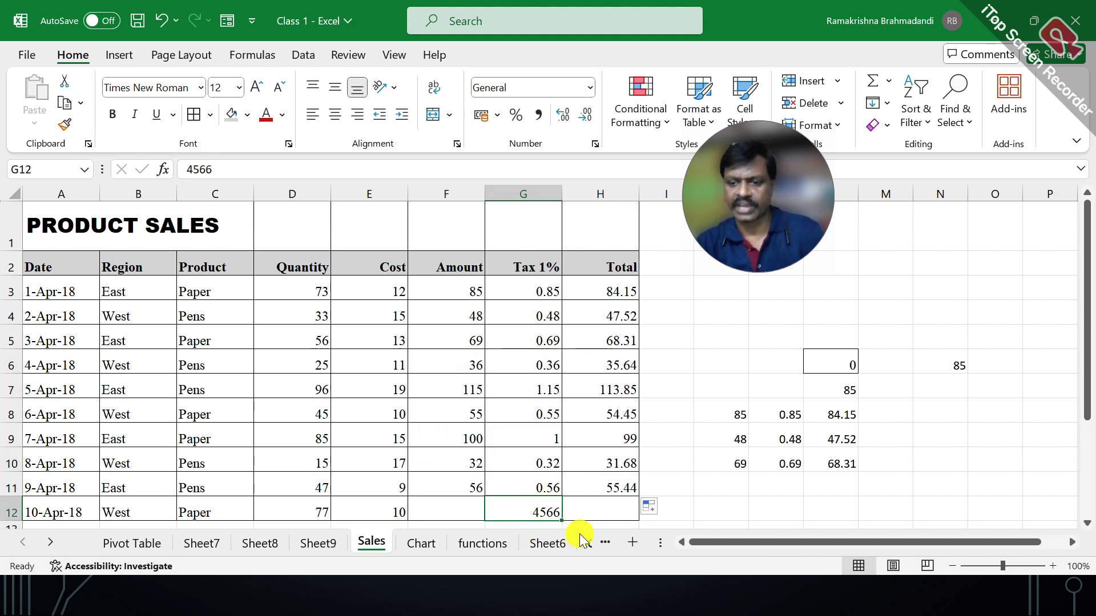
key(Delete)
drag(482, 475, 628, 513)
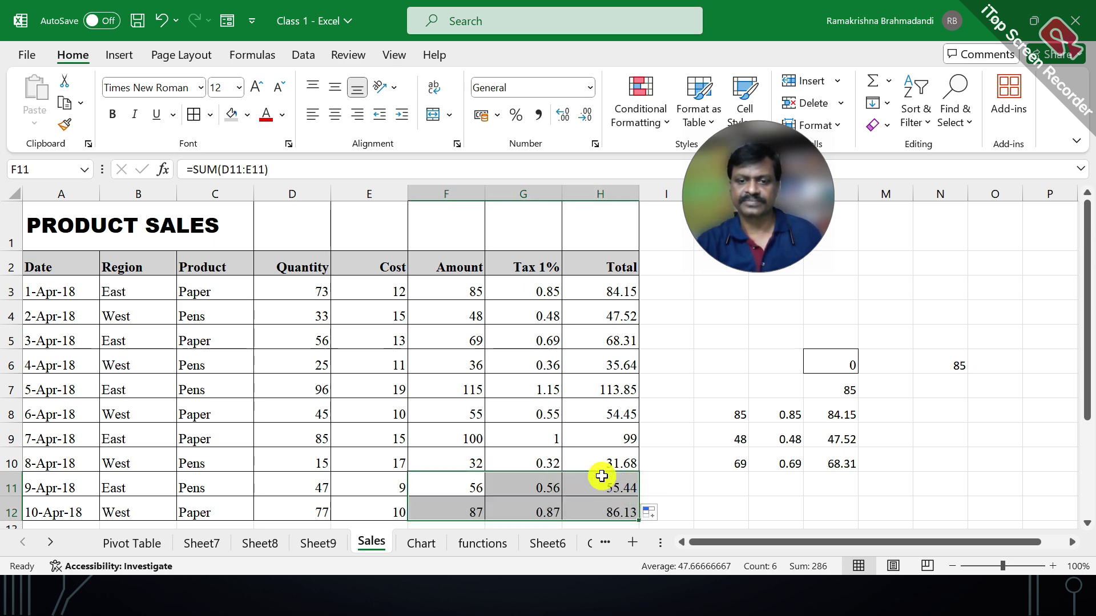
click(596, 437)
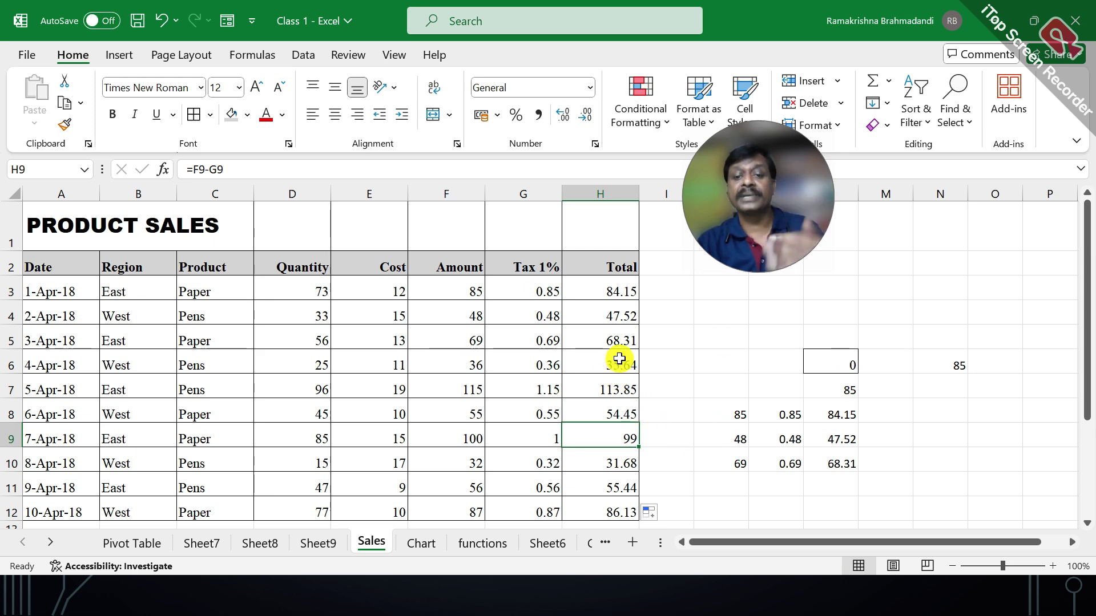
key(ctrl+z)
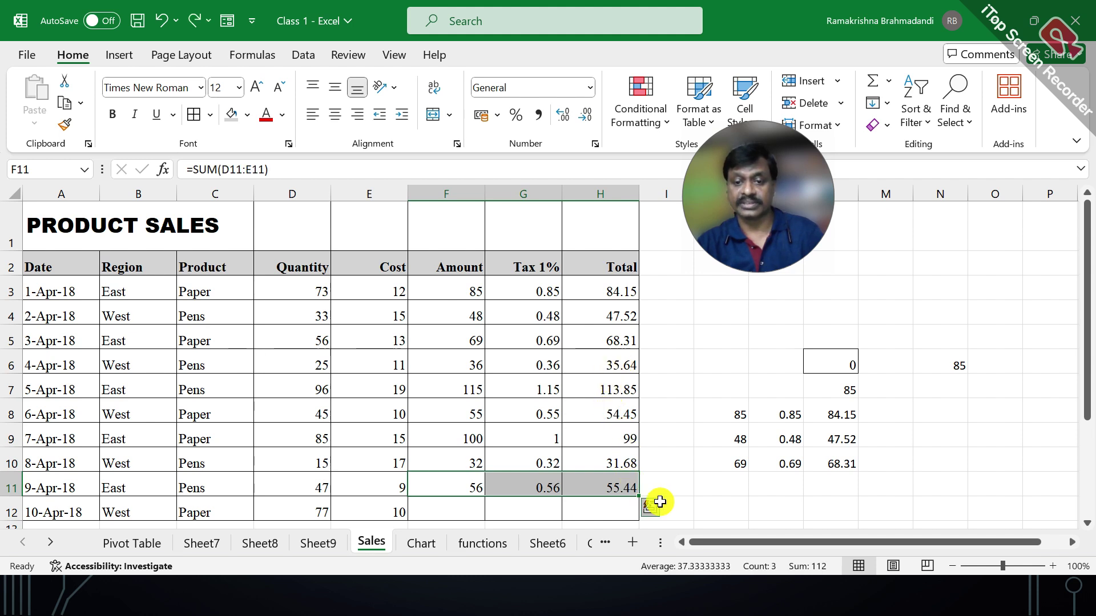
Step: Fill the F11:H11 formulas upward to row 4, and clear the contents of F4:H11
click(436, 478)
drag(436, 478, 633, 302)
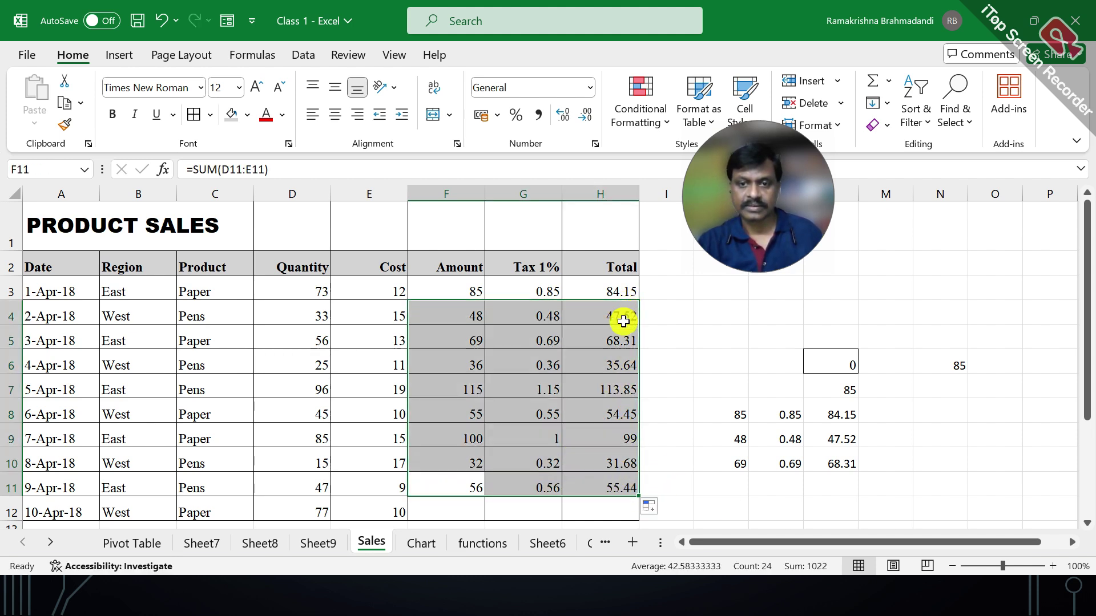
right_click(618, 346)
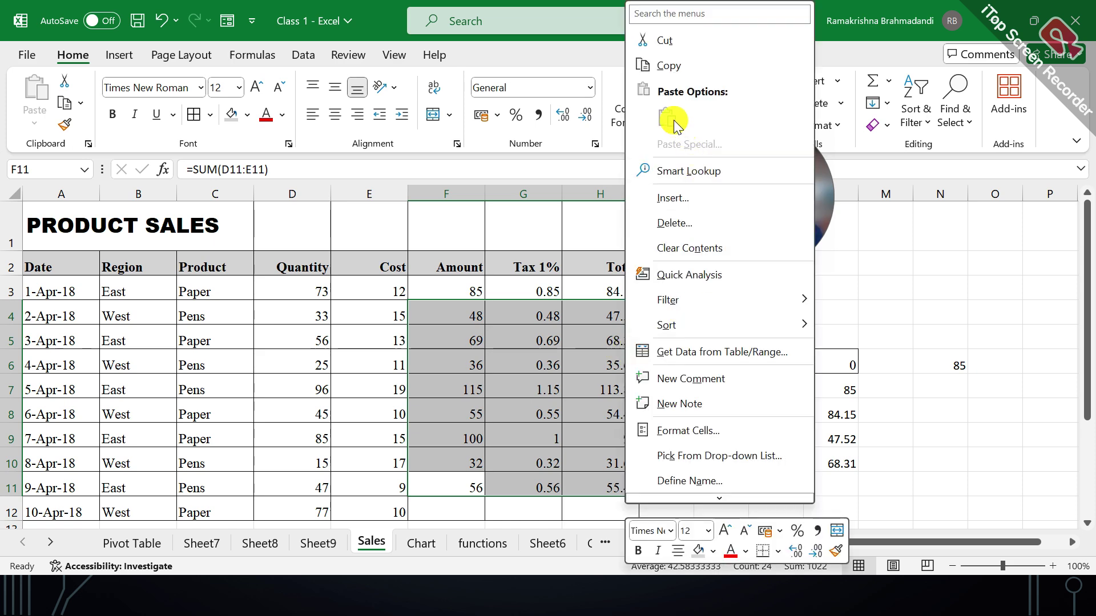
click(683, 245)
click(502, 437)
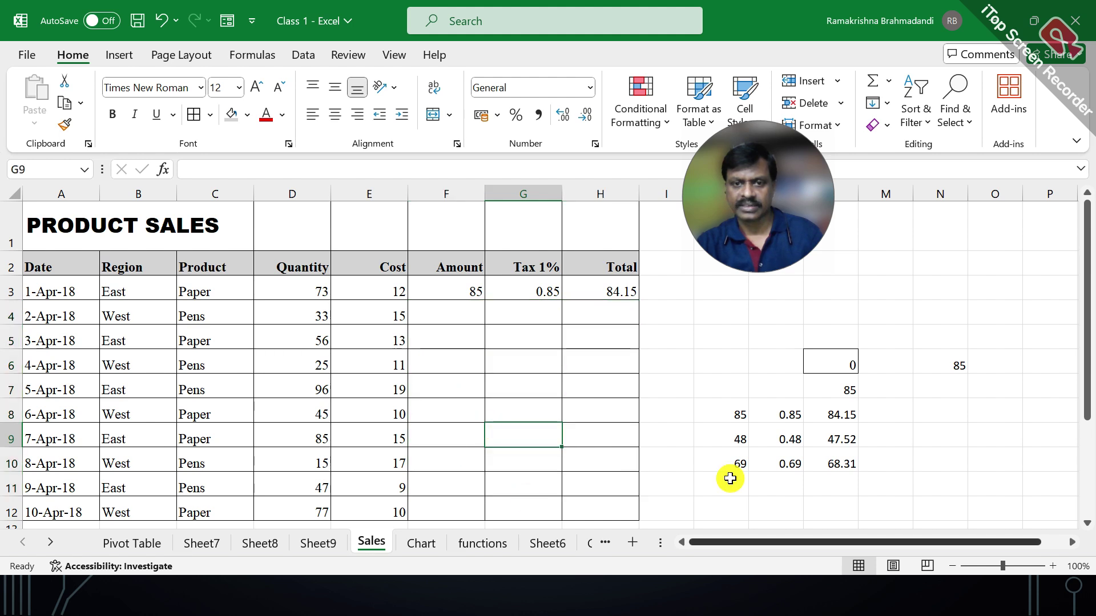
Step: Fill the F3:H3 formulas down to row 12 and compare Amount with the Quantity and Cost sums in rows 3 and 4
drag(454, 292, 621, 507)
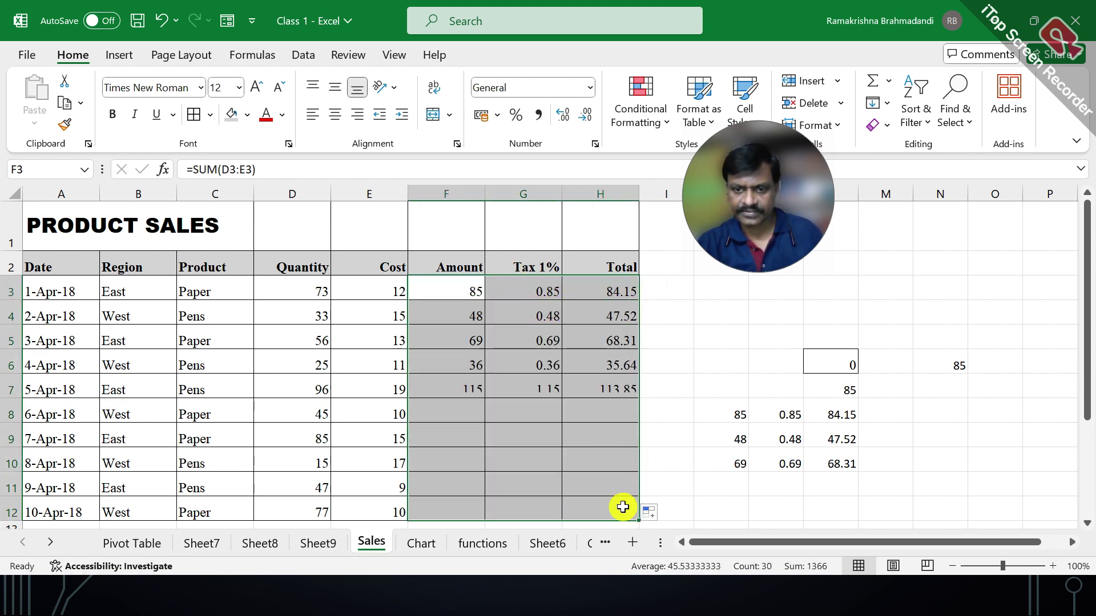
click(621, 287)
drag(320, 285, 472, 291)
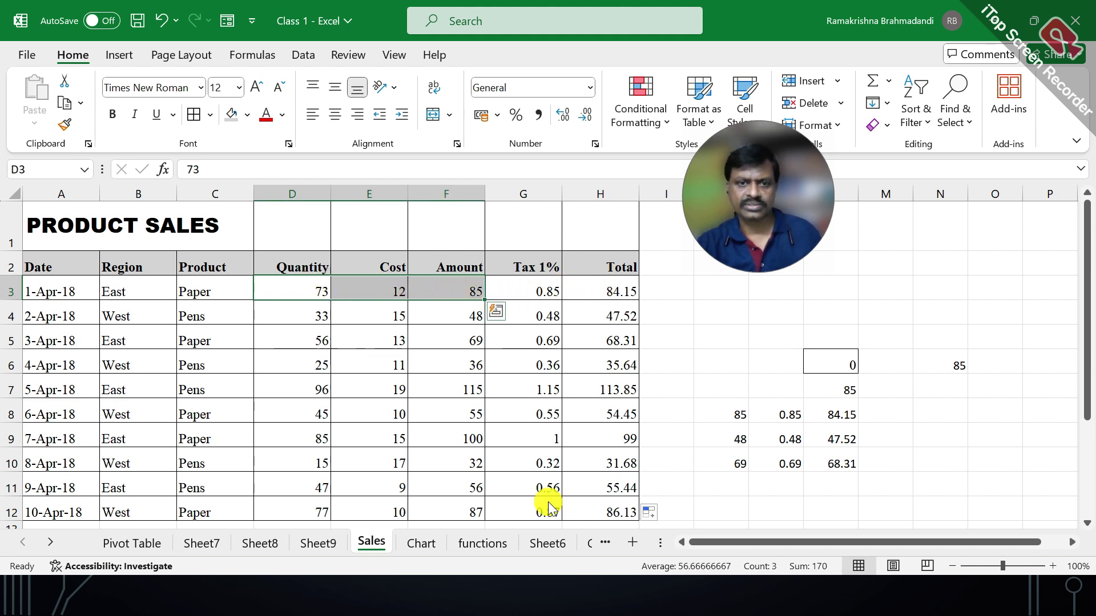
drag(282, 287, 354, 289)
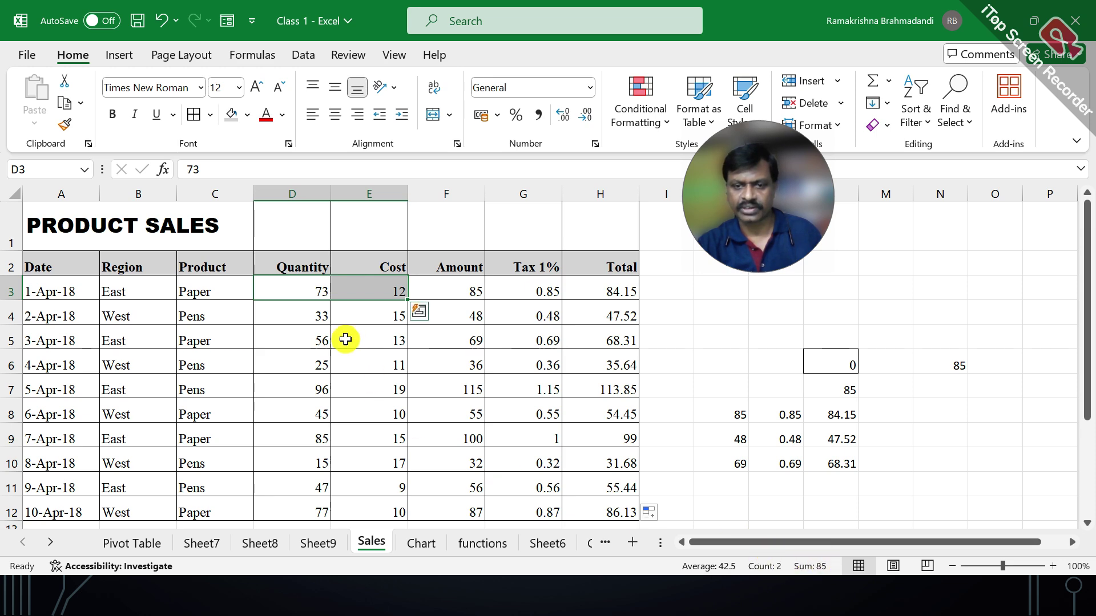
drag(303, 313, 371, 316)
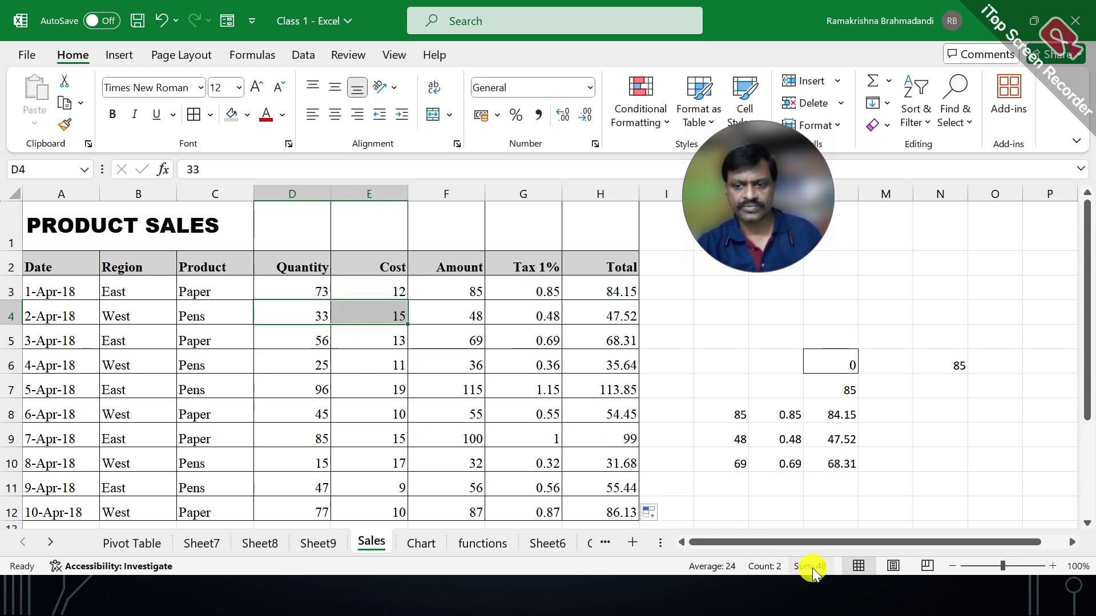
click(455, 313)
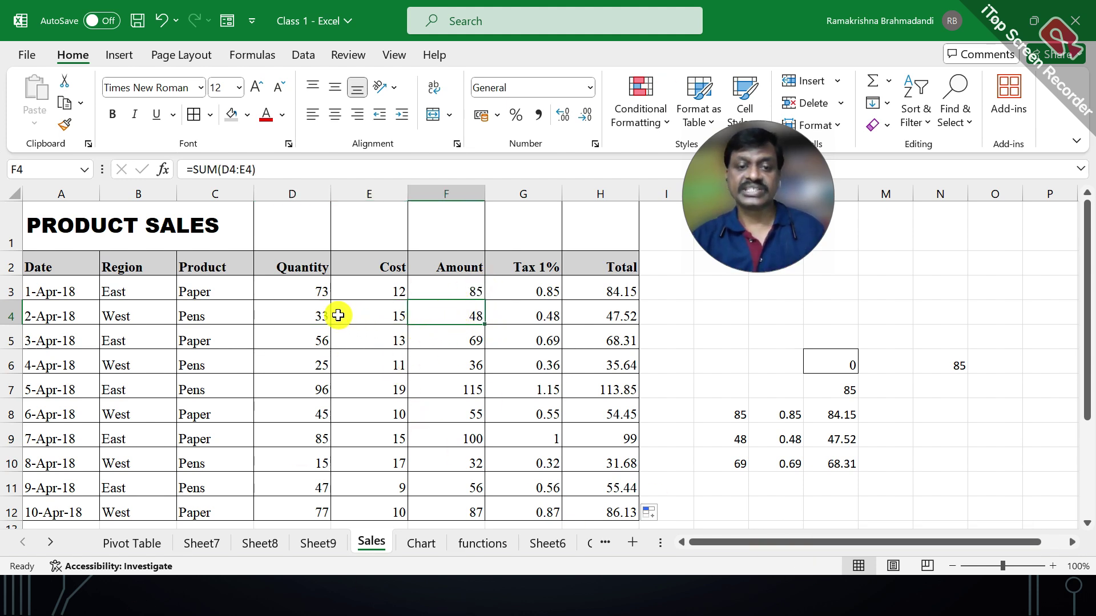
Step: Undo the fill, and copy the formulas in F3:H3 into F4:H12 with a regular paste
key(ctrl+z)
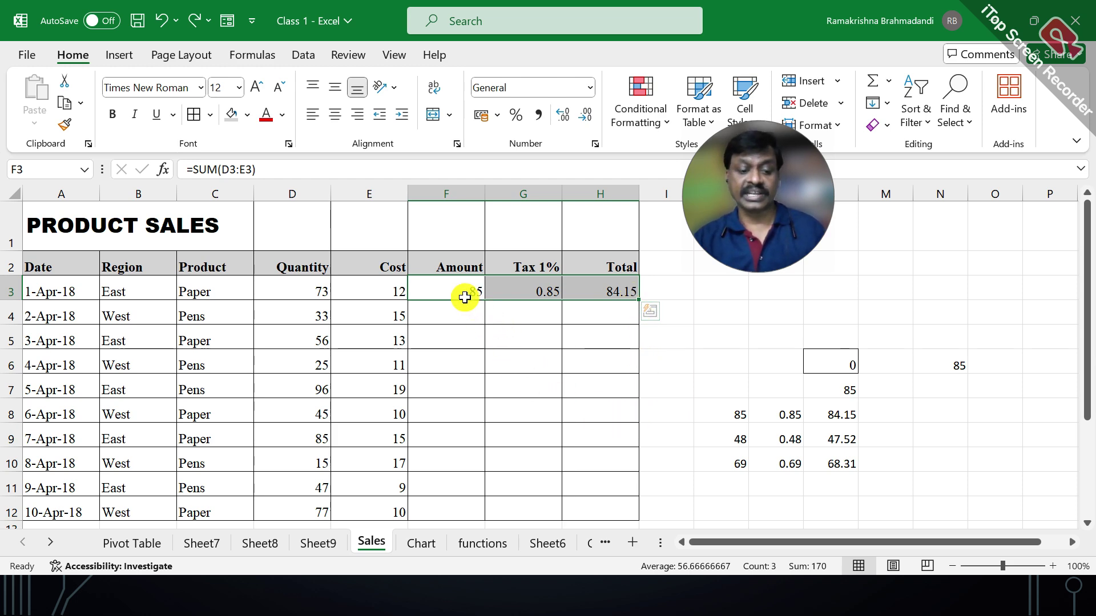
key(ctrl+c)
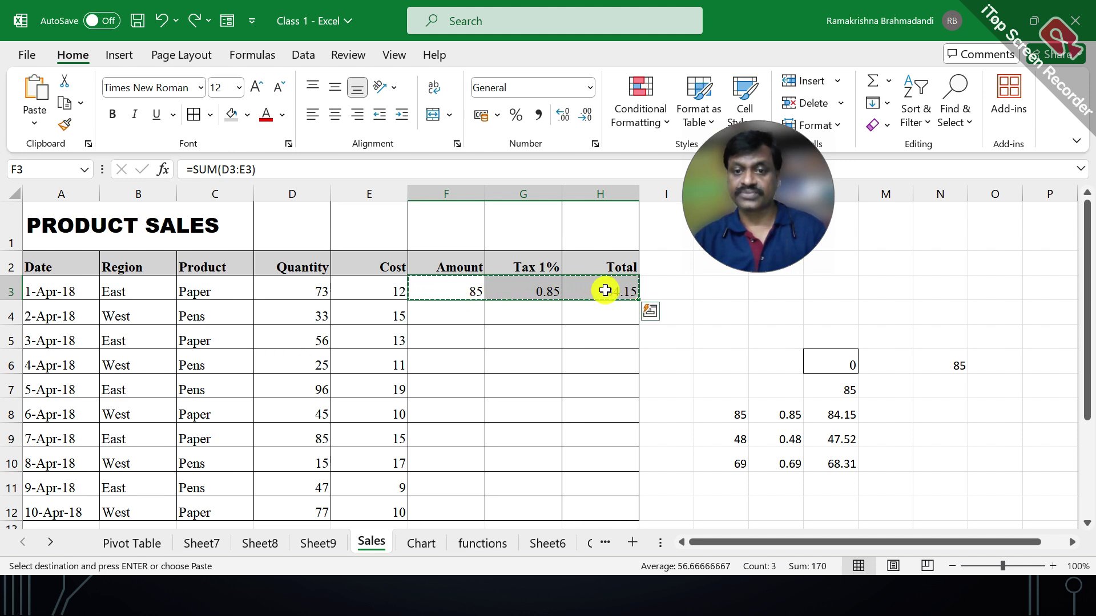
drag(459, 309, 587, 497)
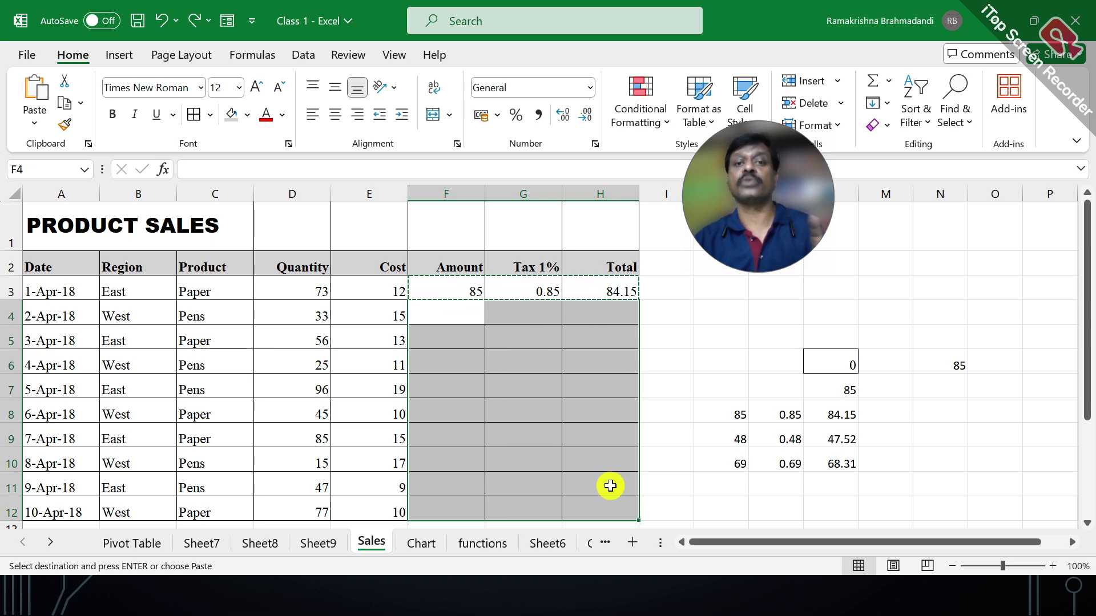
right_click(543, 365)
click(589, 117)
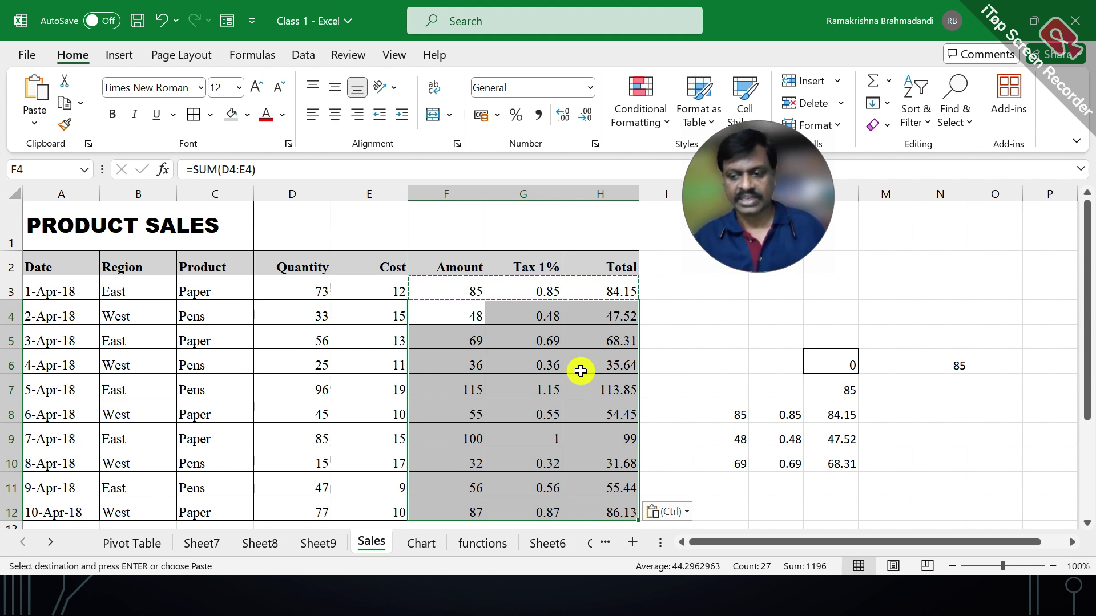
key(Escape)
click(517, 355)
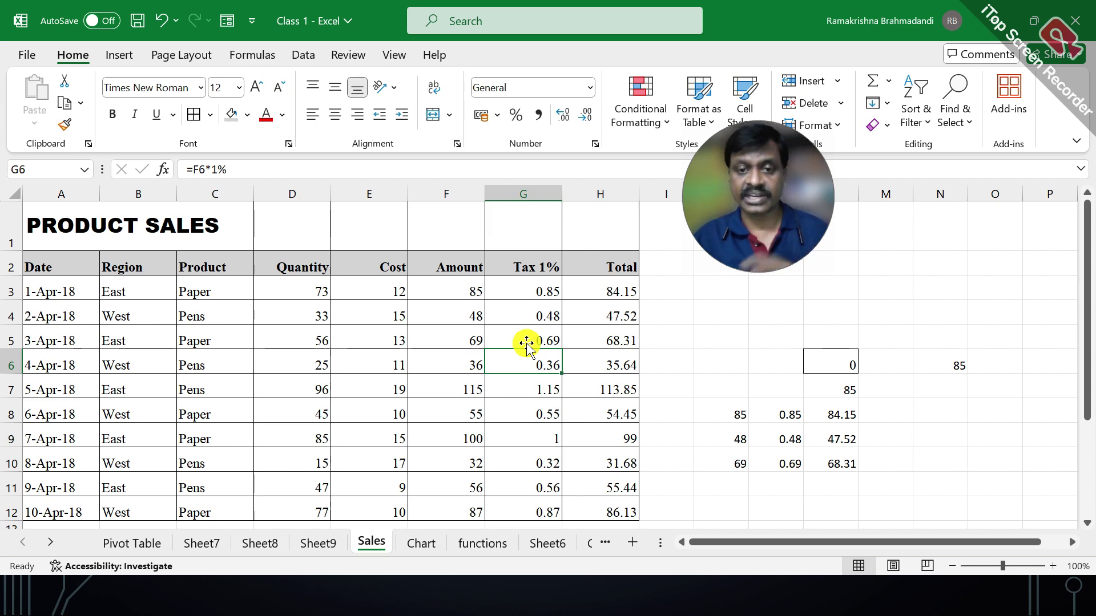
Step: Review the copying methods in the slide show, return to Excel and undo the paste into F4:H12
key(alt+Tab)
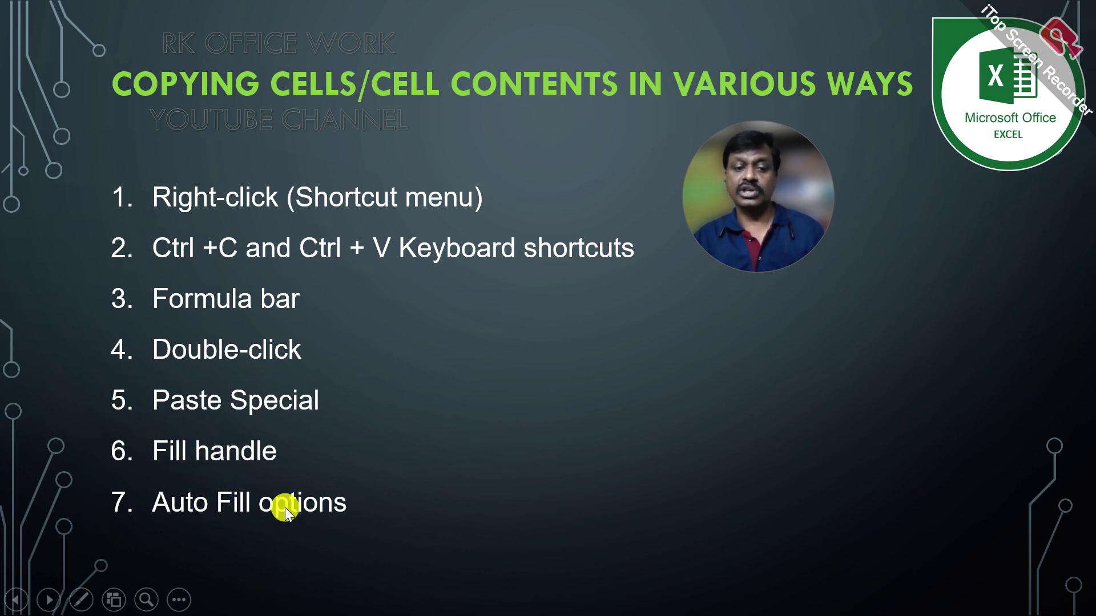
key(alt+Tab)
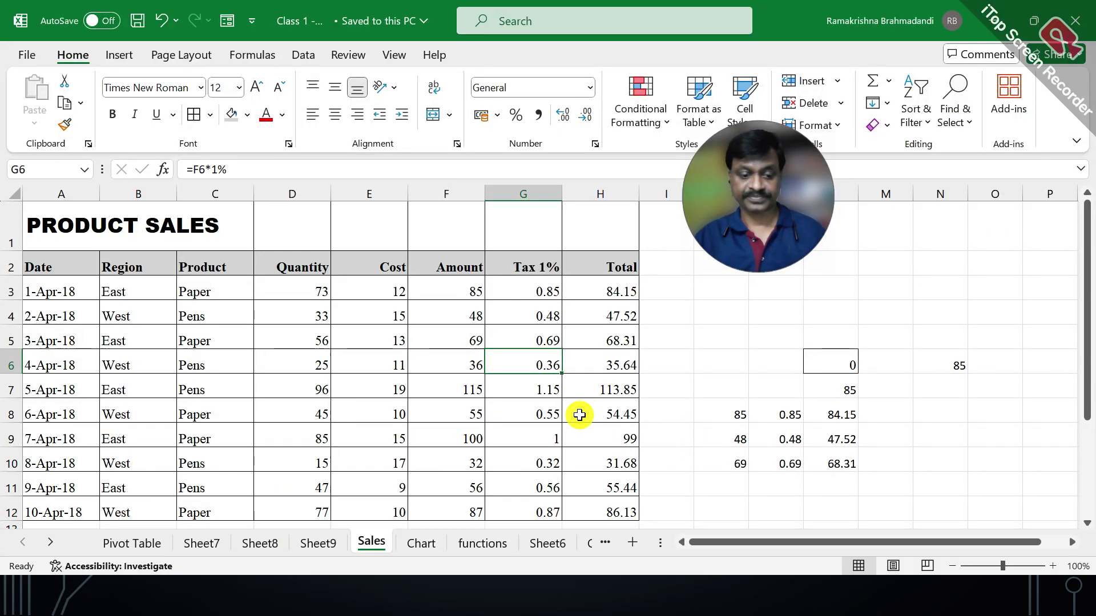
key(ctrl+z)
Step: Cancel the copy selection and fill the F3:H3 formulas down to row 12 with the fill handle
click(531, 315)
drag(455, 286, 577, 287)
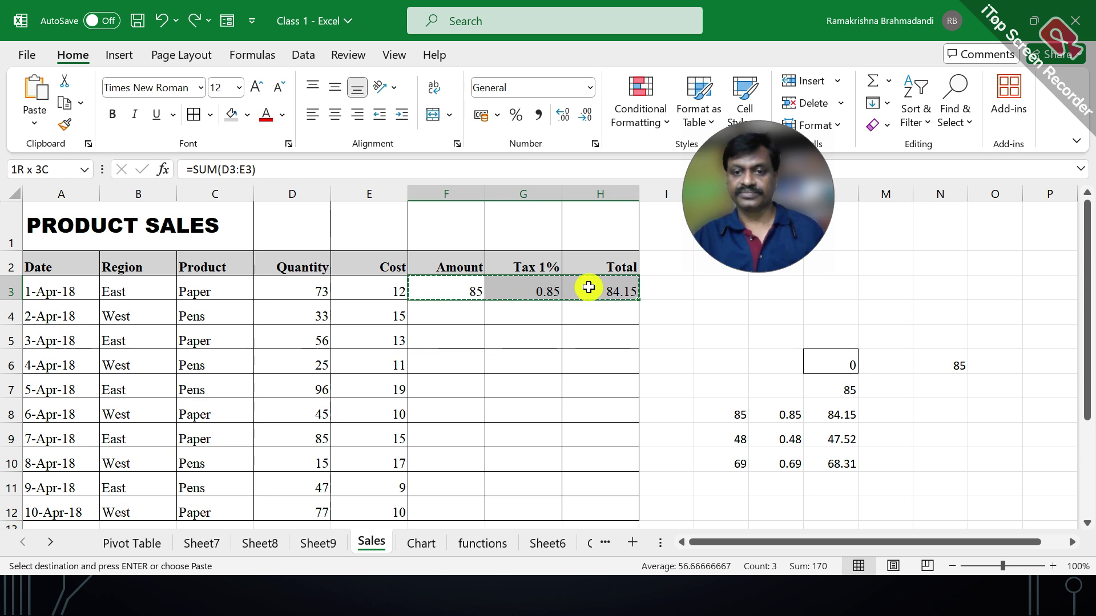
key(Escape)
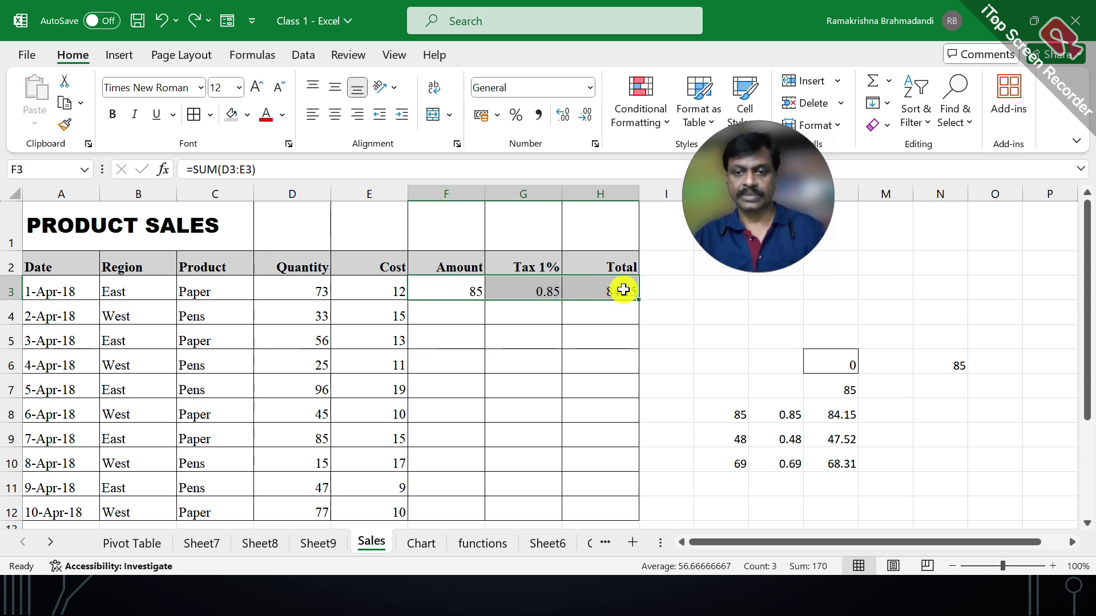
drag(631, 293, 660, 512)
scroll(668, 446, down, 1)
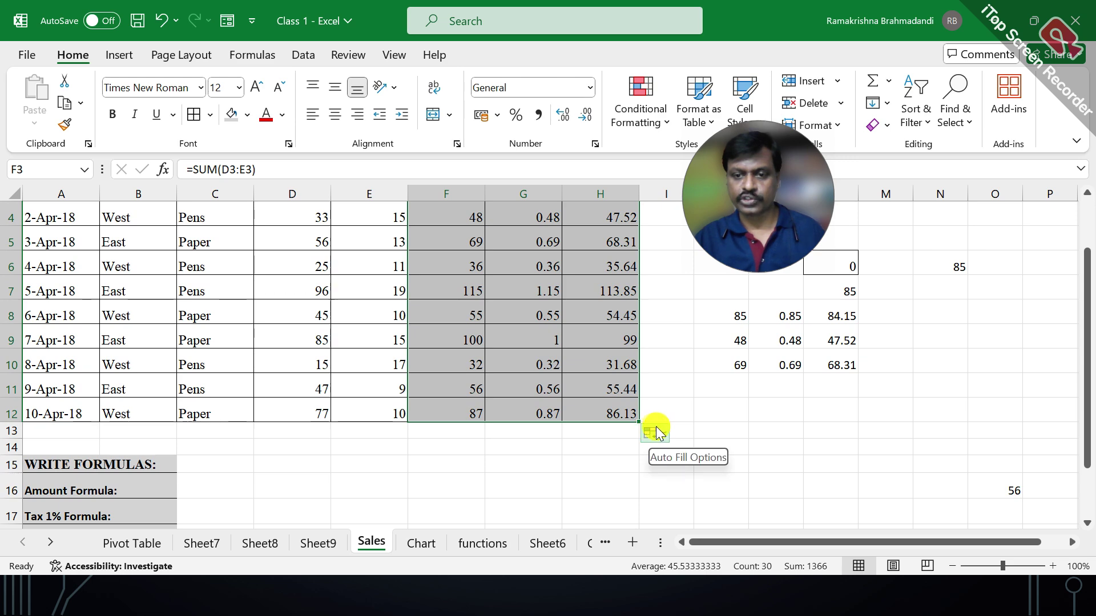
Step: Apply Fill Without Formatting to the formulas filled in F3:H12, and undo the fill down to row 12
click(660, 435)
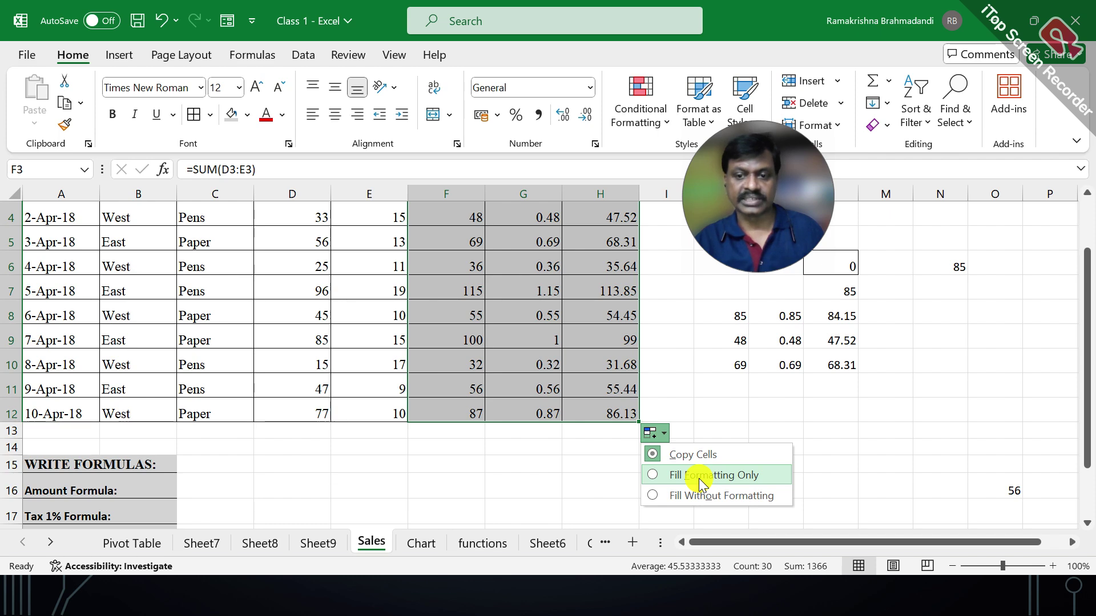
click(699, 494)
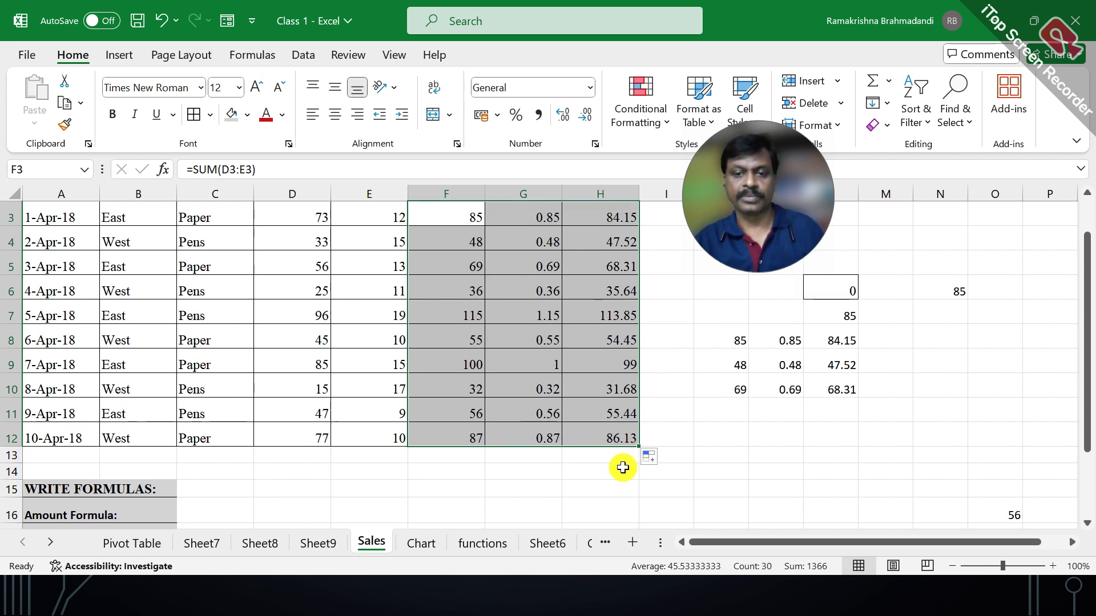
scroll(593, 438, up, 1)
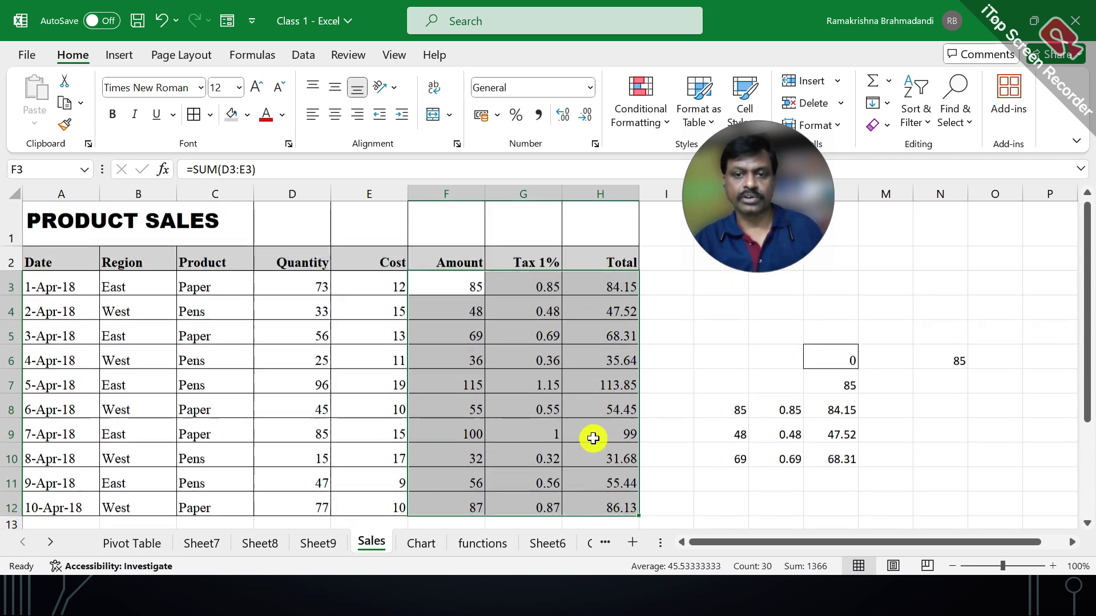
key(ctrl+z)
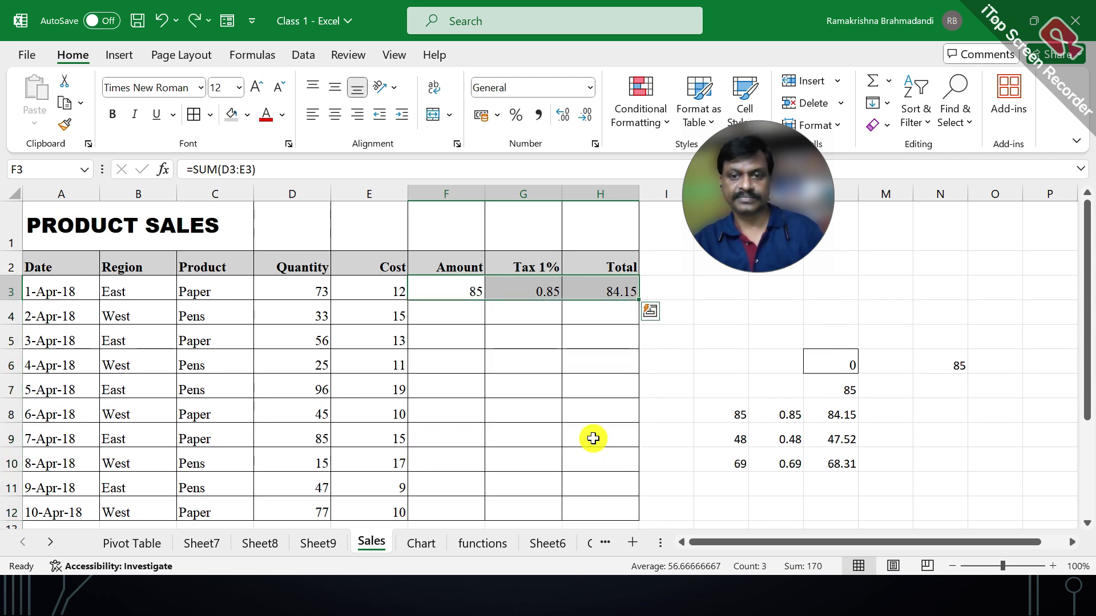
click(651, 313)
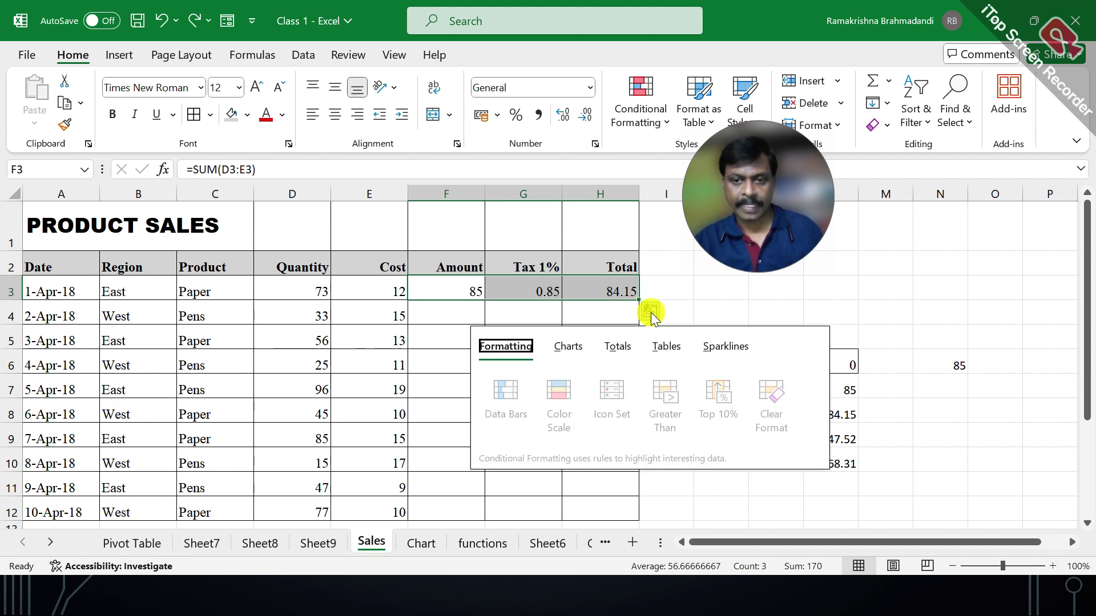
click(612, 288)
drag(451, 286, 599, 506)
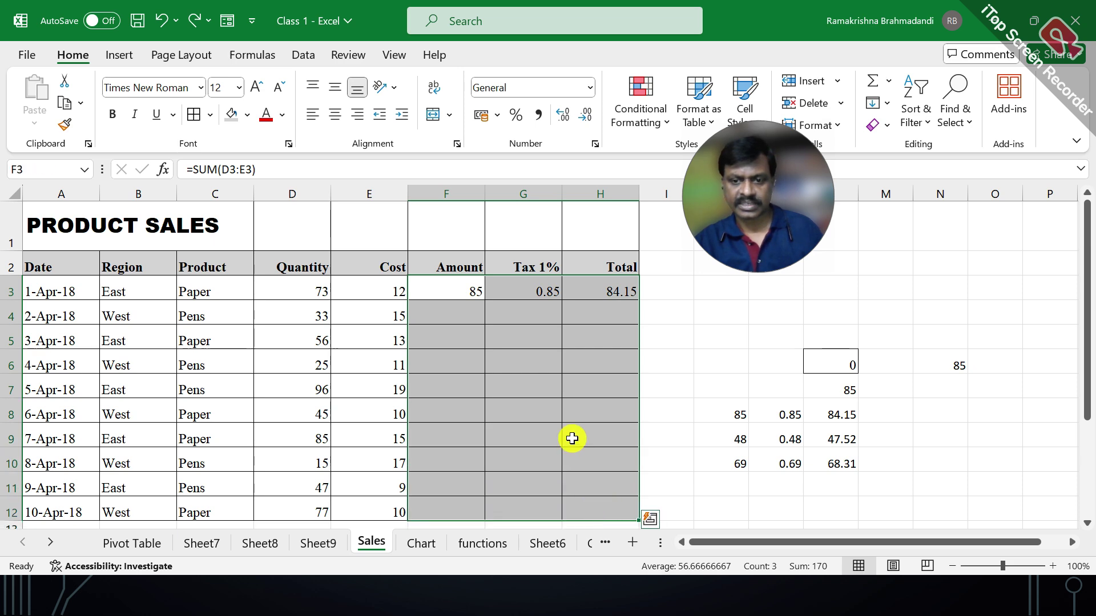
scroll(571, 437, down, 1)
click(582, 362)
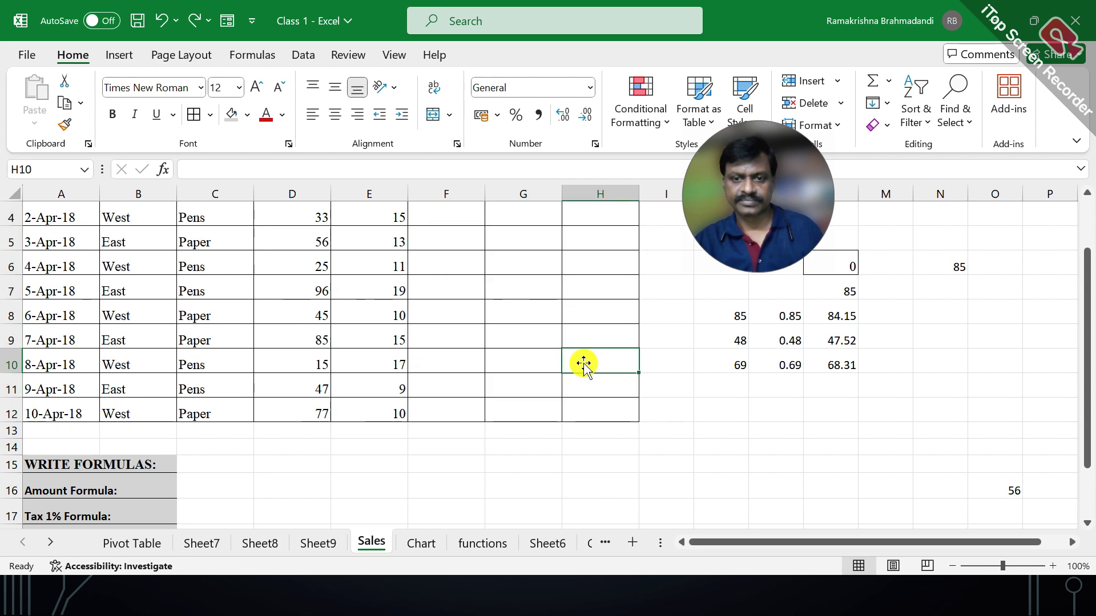
scroll(599, 345, up, 1)
drag(607, 279, 604, 407)
scroll(607, 482, down, 1)
click(599, 376)
scroll(599, 377, up, 1)
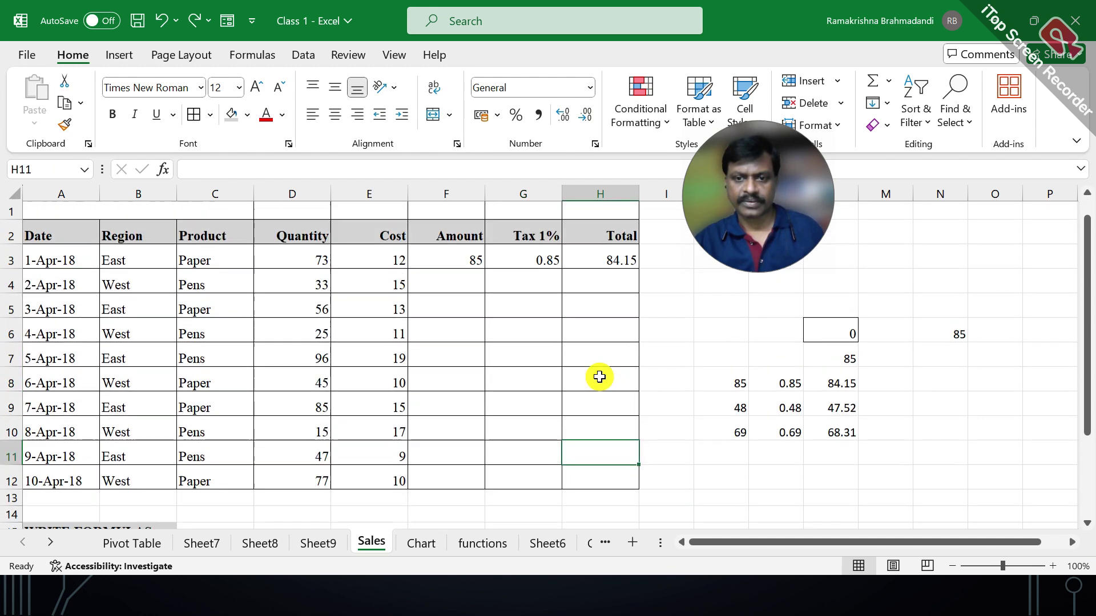
Step: Fill the H3 formula down to row 12 with the Copy Cells option, and undo that fill
click(598, 287)
drag(629, 296, 636, 512)
scroll(665, 468, down, 2)
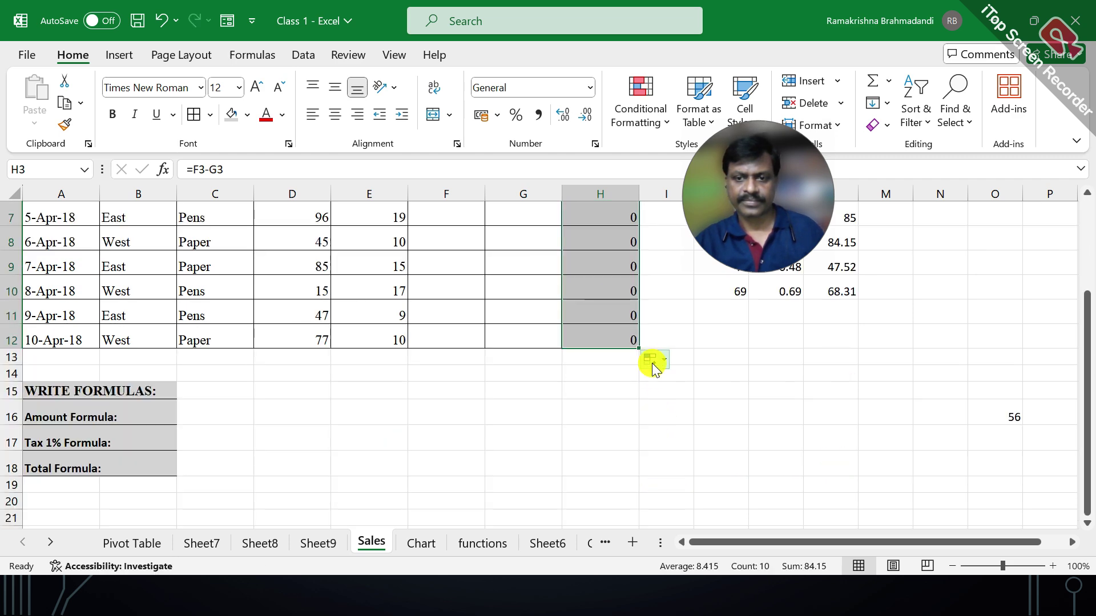
click(650, 360)
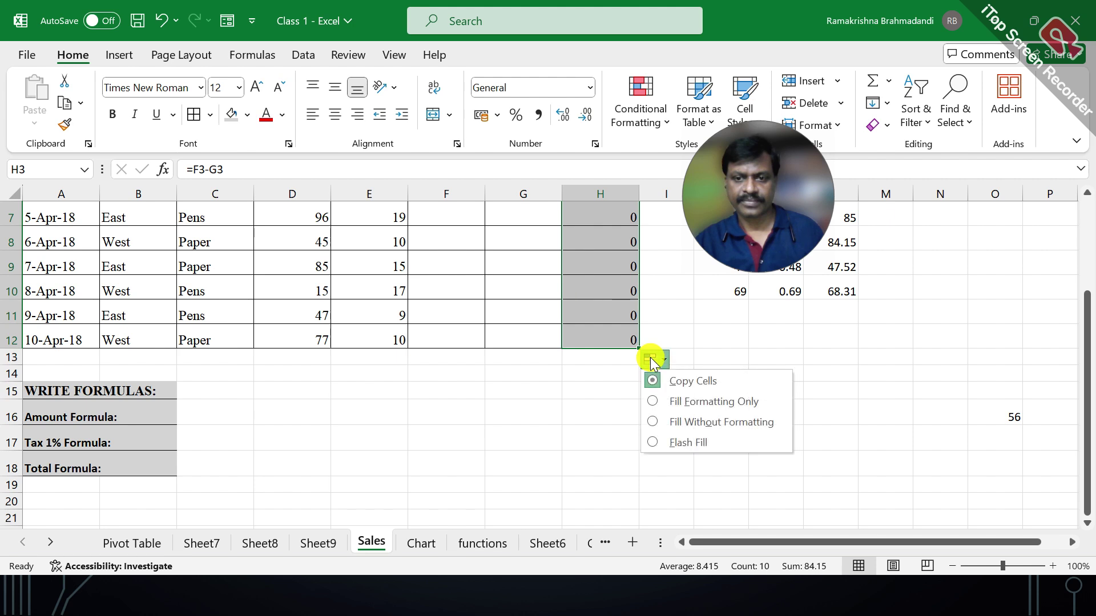
click(686, 383)
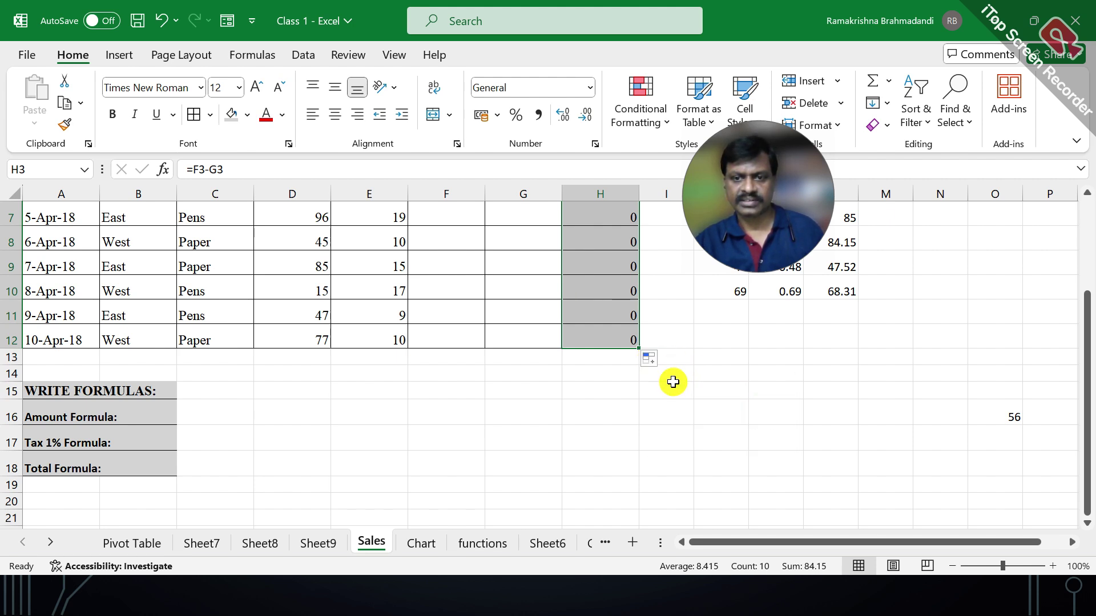
scroll(662, 393, up, 2)
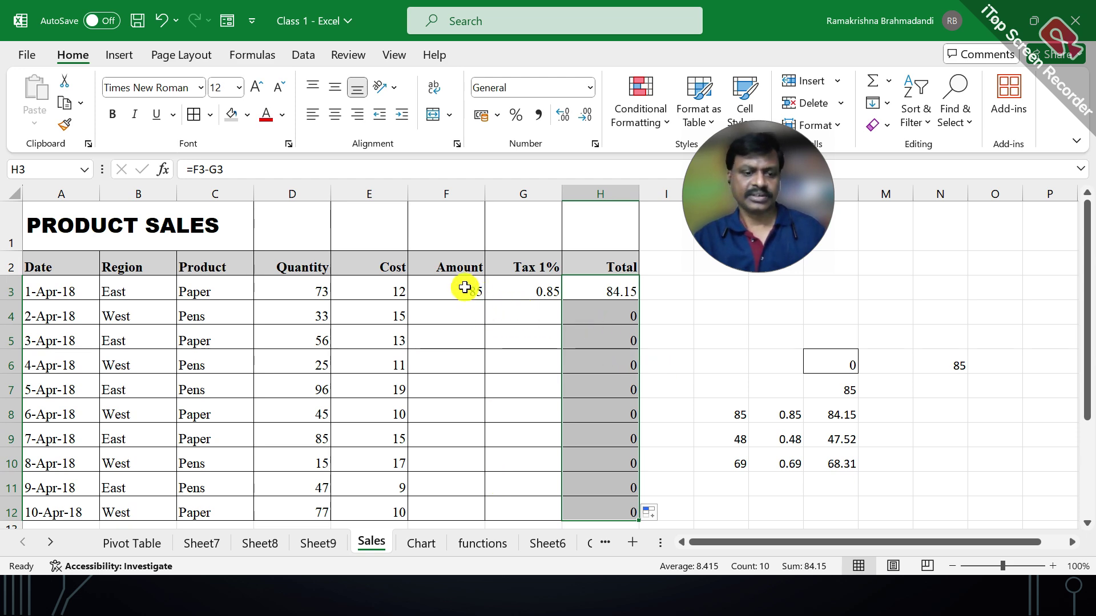
key(ctrl+z)
Step: Fill F3:H3 down to row 12, applying Fill Formatting Only and switching the fill to Fill Without Formatting
drag(456, 286, 631, 462)
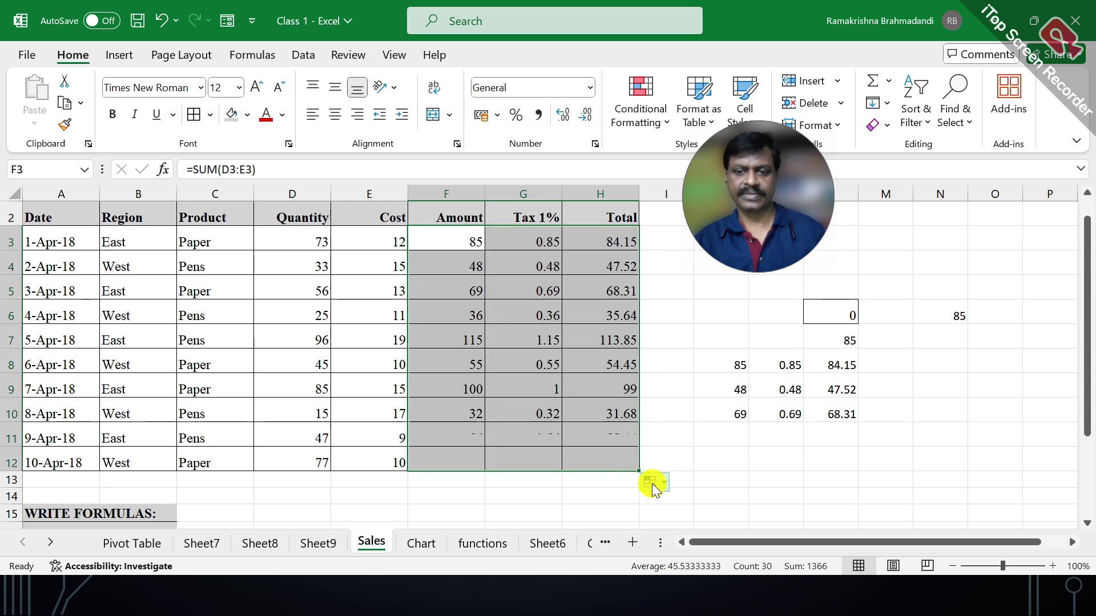
click(662, 485)
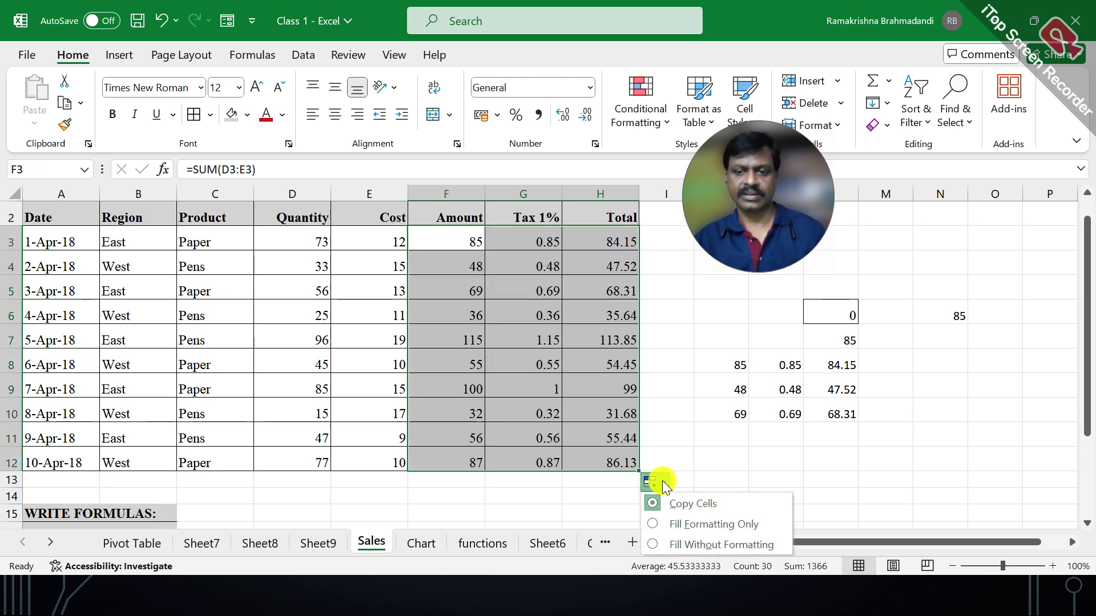
click(701, 525)
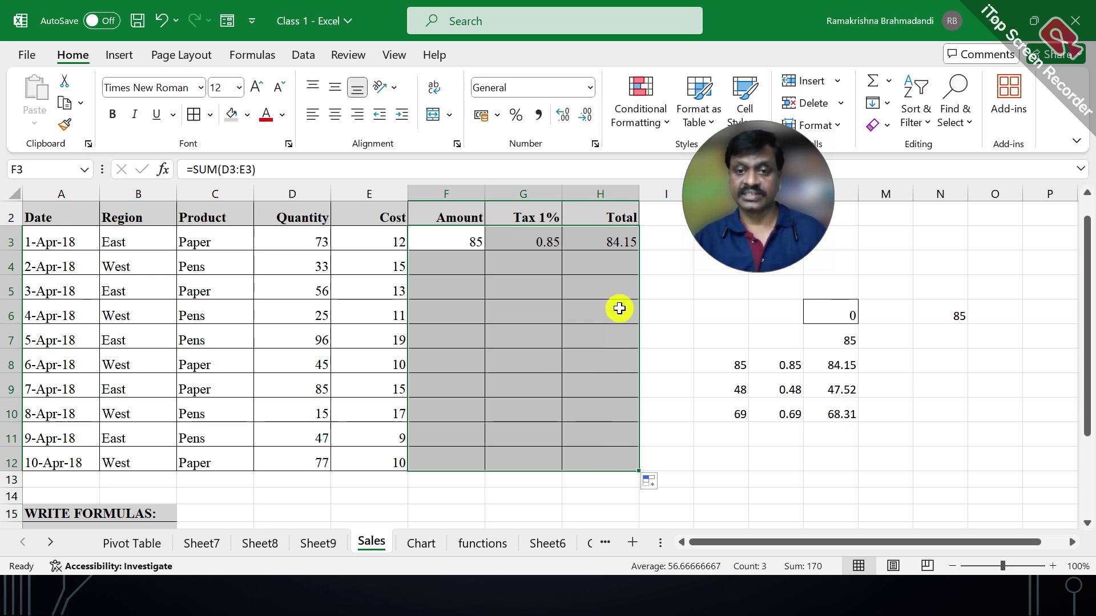
click(650, 486)
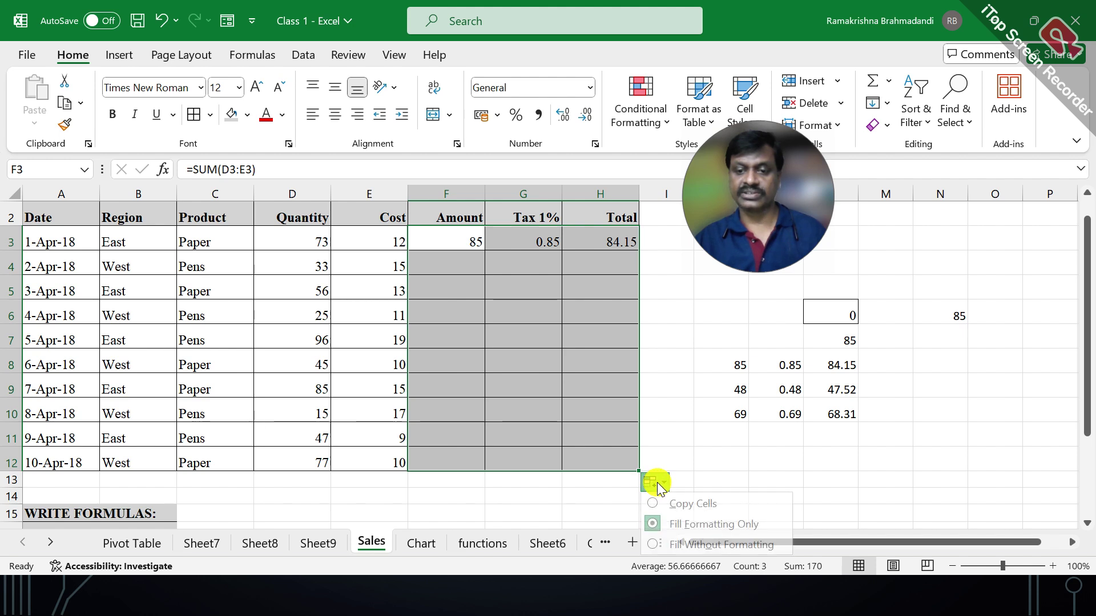
click(701, 544)
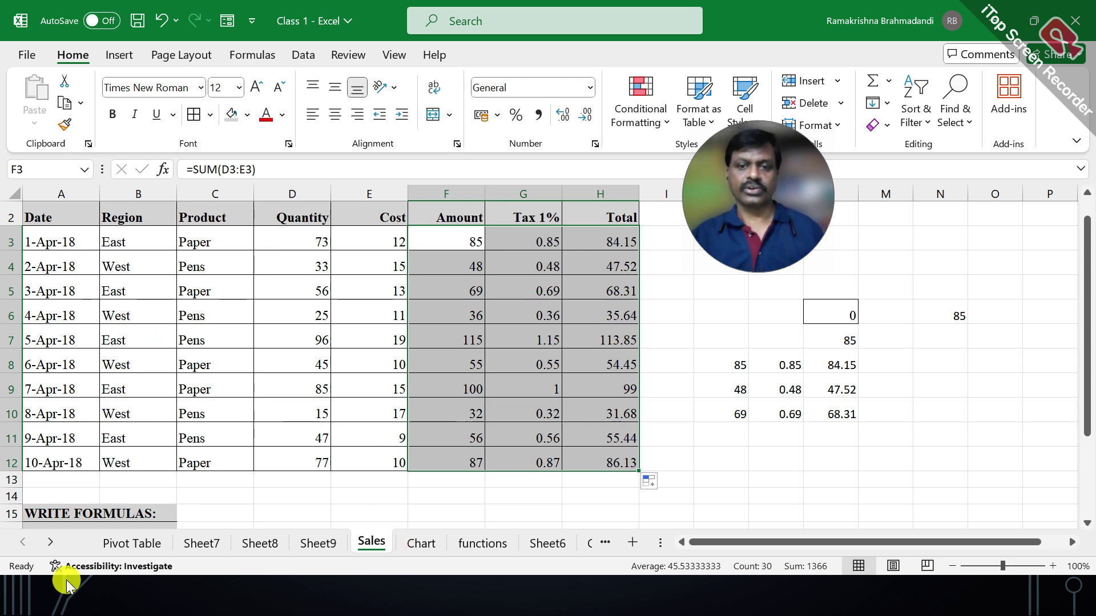
Step: Switch to the slide show and advance past the list of ways to copy cells
click(569, 311)
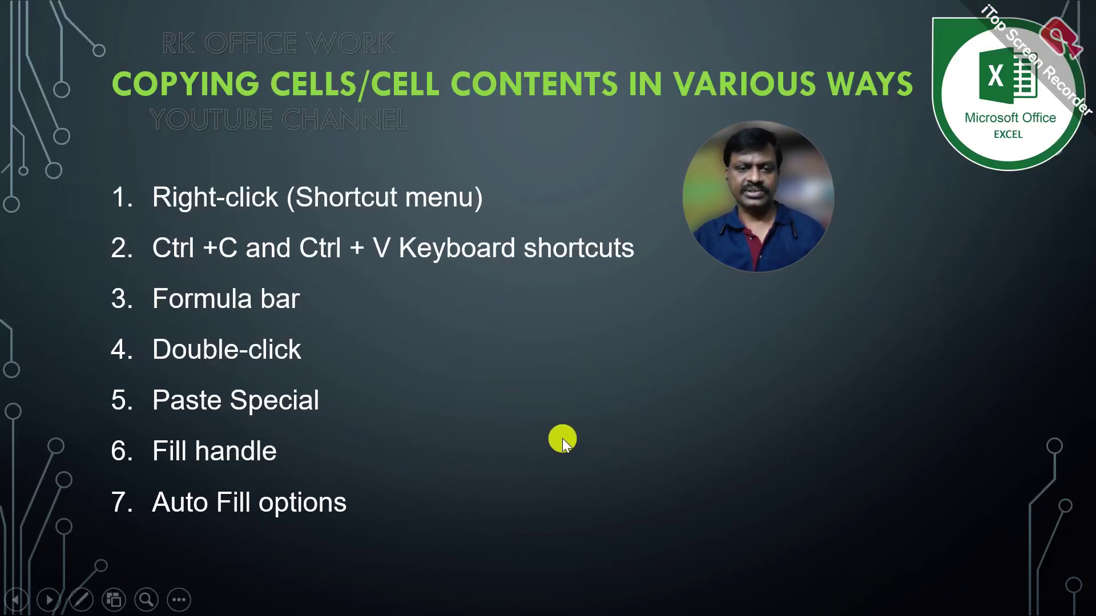
click(562, 438)
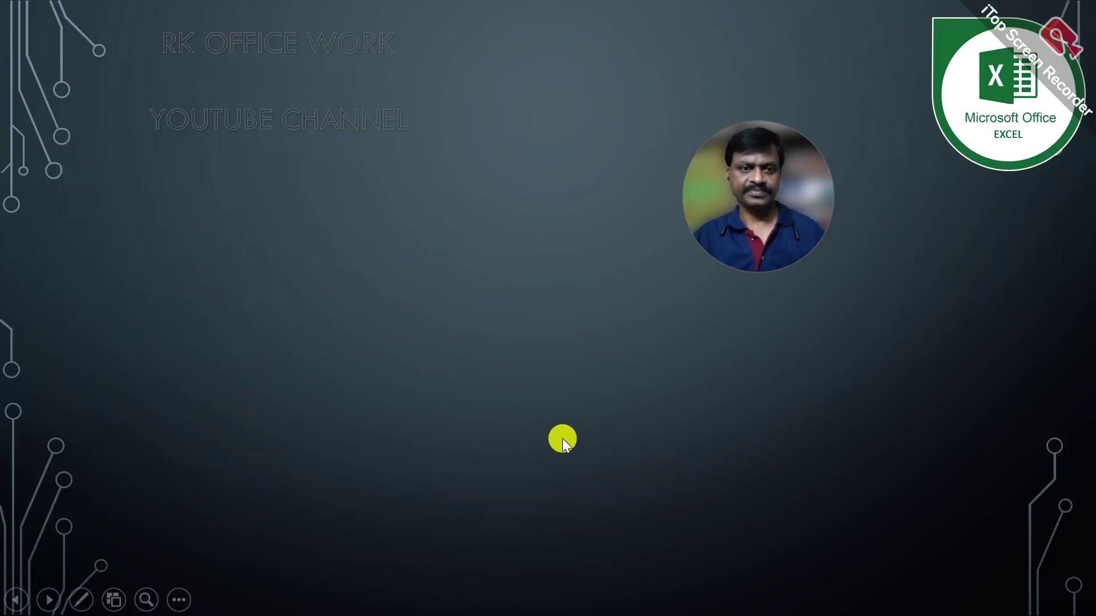